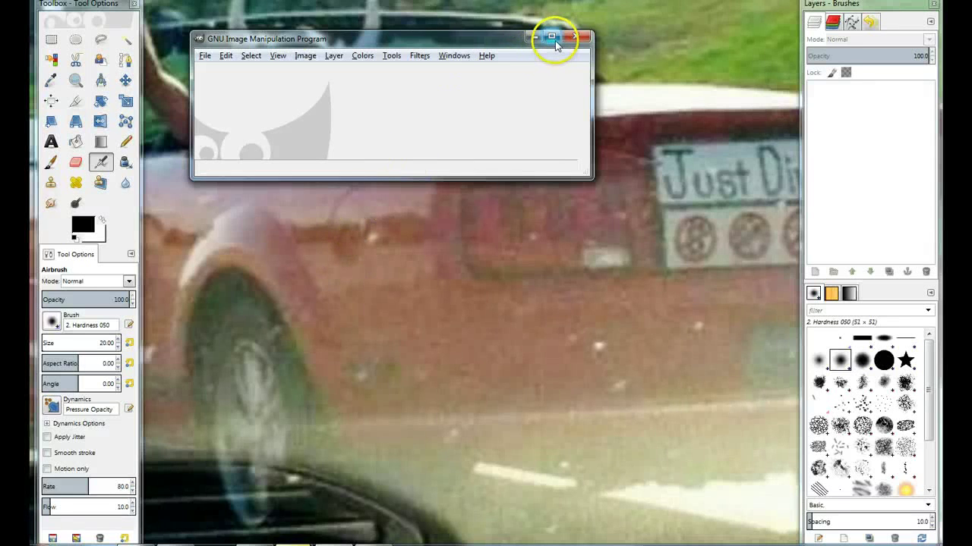
Maximize the GIMP window and dock the Toolbox and Layers-Brushes panels at the screen edges.
{"action": "left_click_drag", "start_coordinate": [119, 7], "coordinate": [180, 20]}
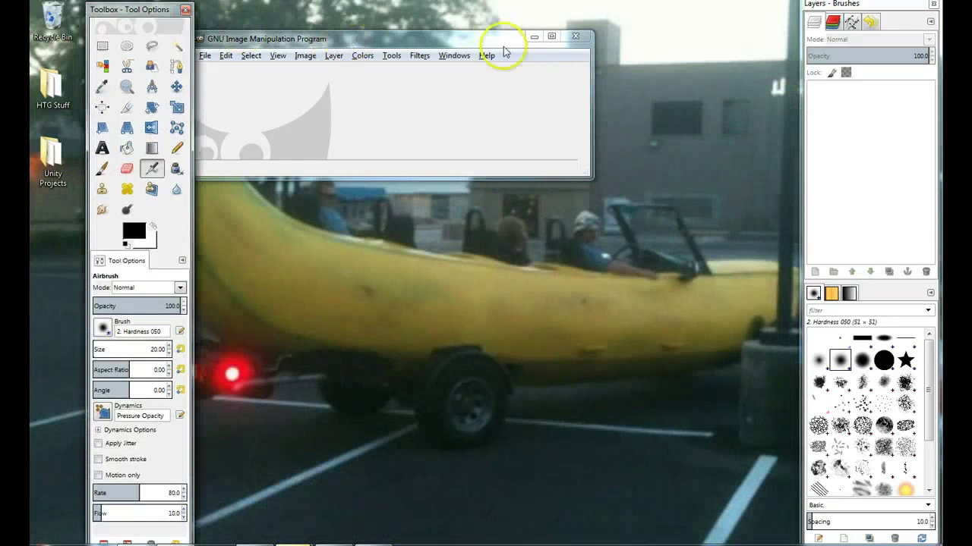
{"action": "left_click", "coordinate": [552, 37]}
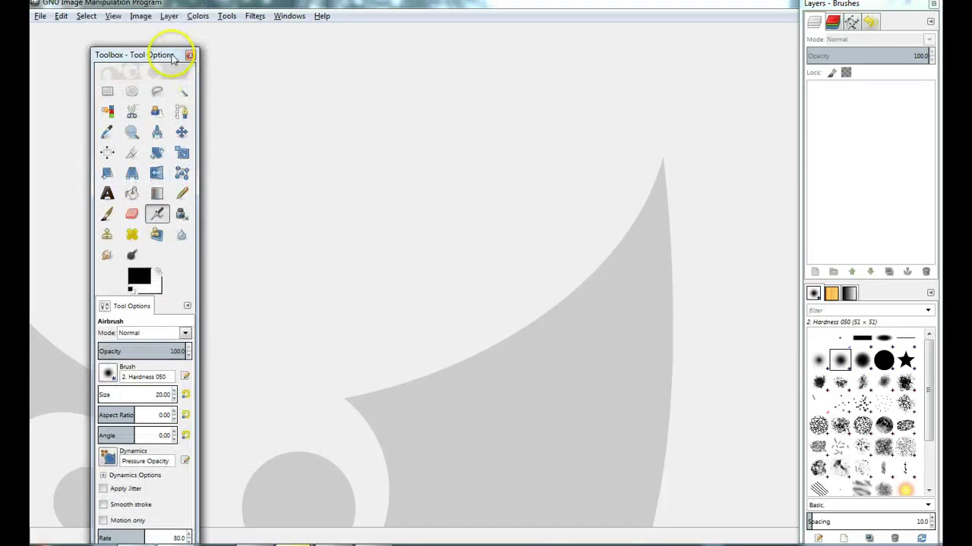
{"action": "left_click_drag", "start_coordinate": [174, 50], "coordinate": [112, 33]}
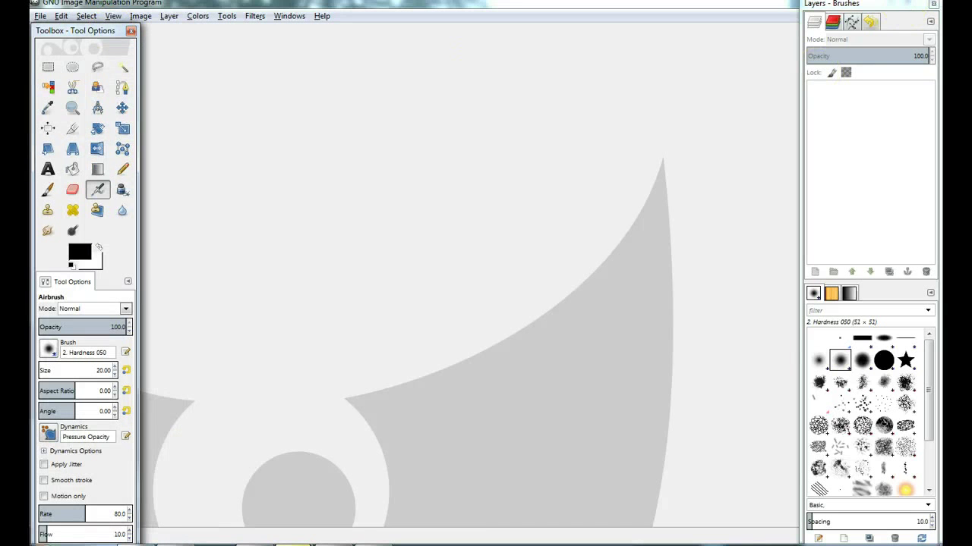
{"action": "mouse_move", "coordinate": [878, 22]}
{"action": "left_mouse_down"}
{"action": "mouse_move", "coordinate": [885, 26]}
{"action": "mouse_move", "coordinate": [872, 26]}
{"action": "left_mouse_up"}
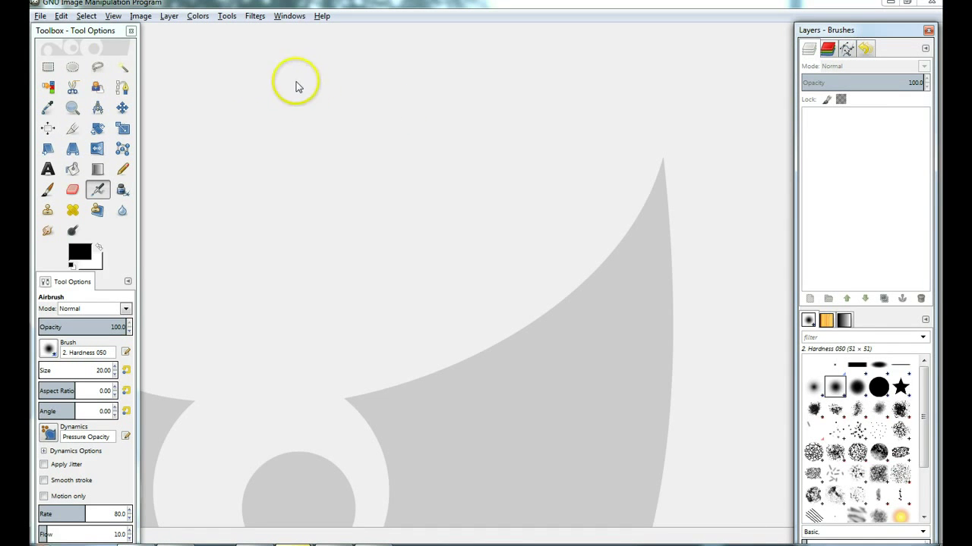
Create a new 640×400 px image with the background filled with Transparency.
{"action": "left_click", "coordinate": [39, 16]}
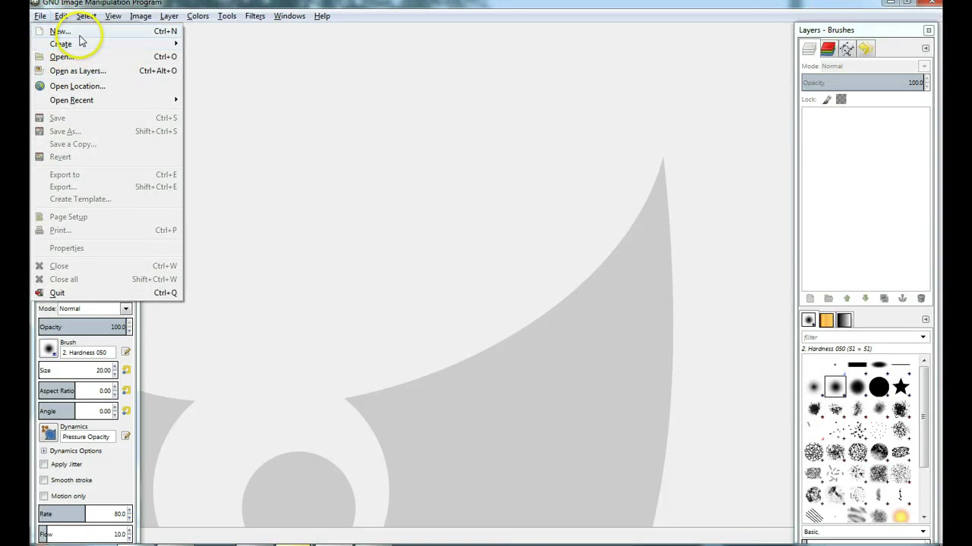
{"action": "left_click", "coordinate": [61, 32]}
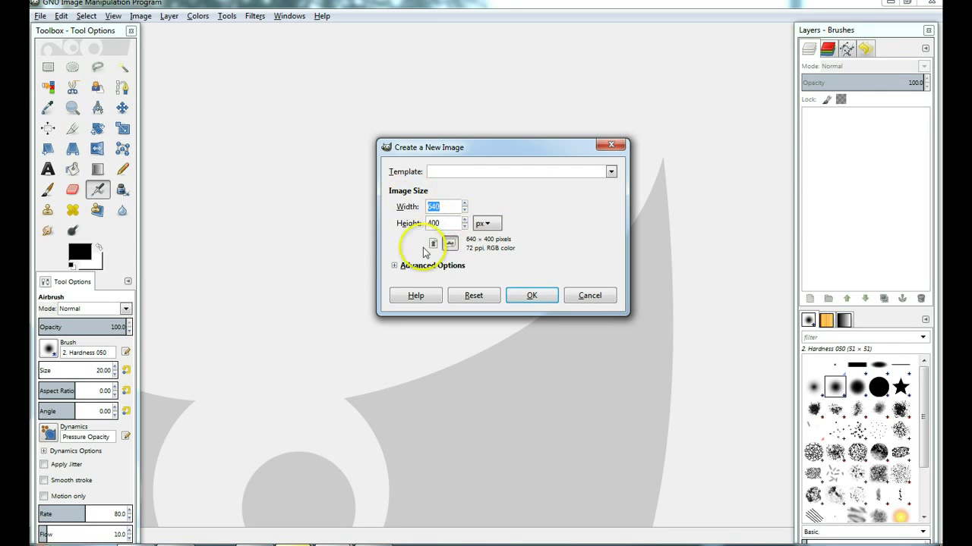
{"action": "left_click", "coordinate": [394, 266]}
{"action": "left_click", "coordinate": [521, 334]}
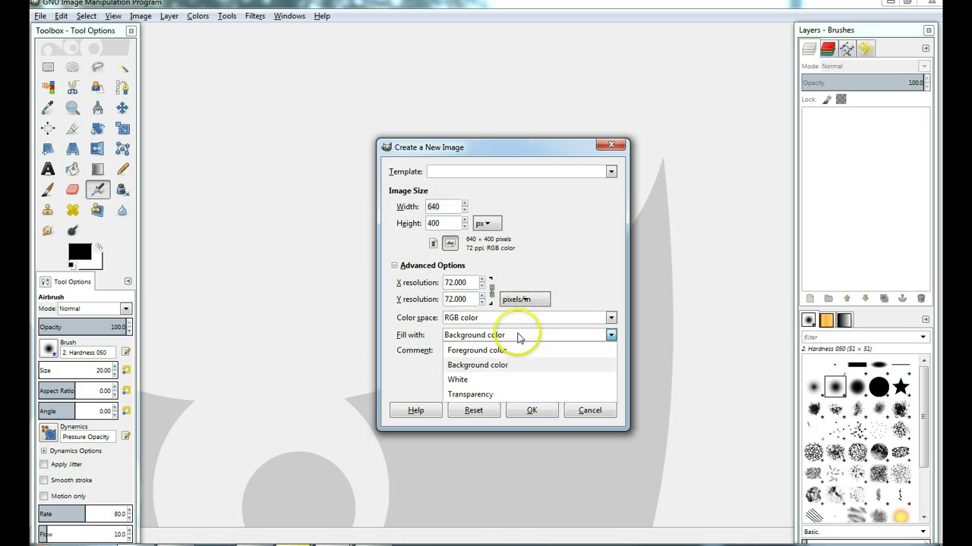
{"action": "left_click", "coordinate": [471, 395]}
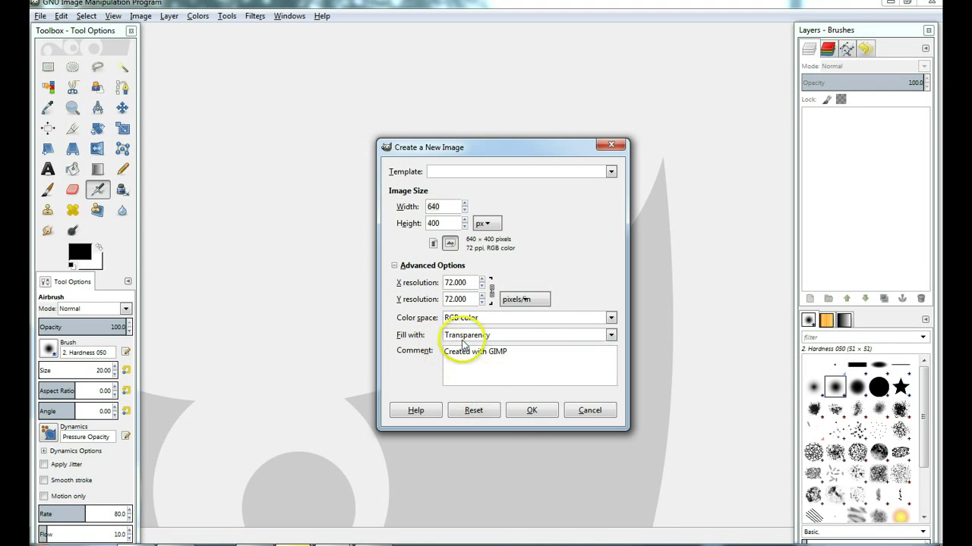
{"action": "left_click", "coordinate": [527, 411]}
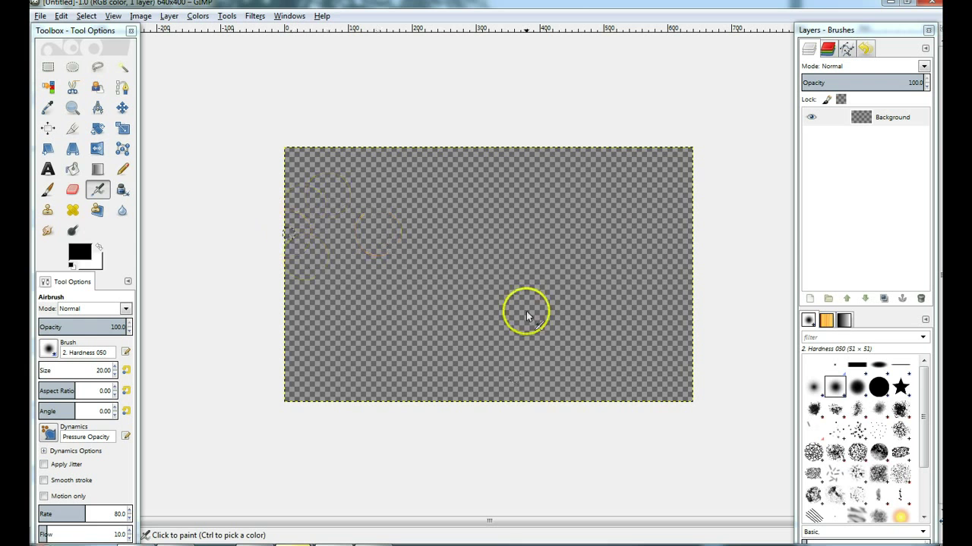
Select the Pencil tool with the Pixel (1x1 square) brush at size 1.00.
{"action": "left_click", "coordinate": [122, 169]}
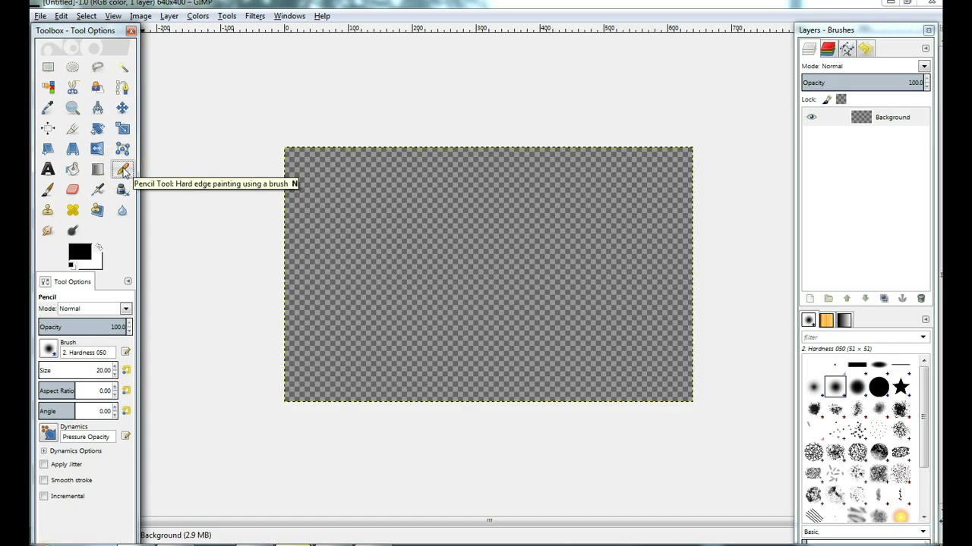
{"action": "left_click", "coordinate": [48, 349]}
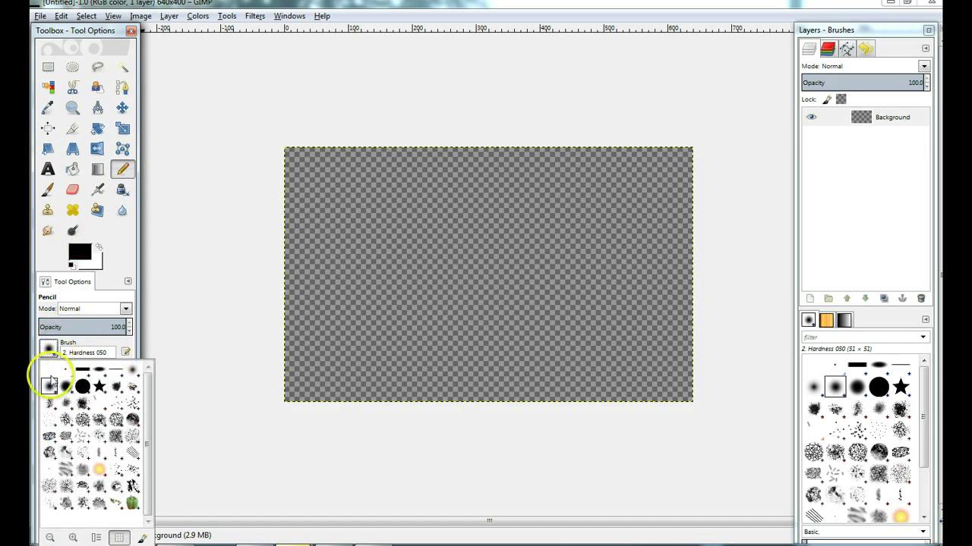
{"action": "left_click", "coordinate": [47, 471]}
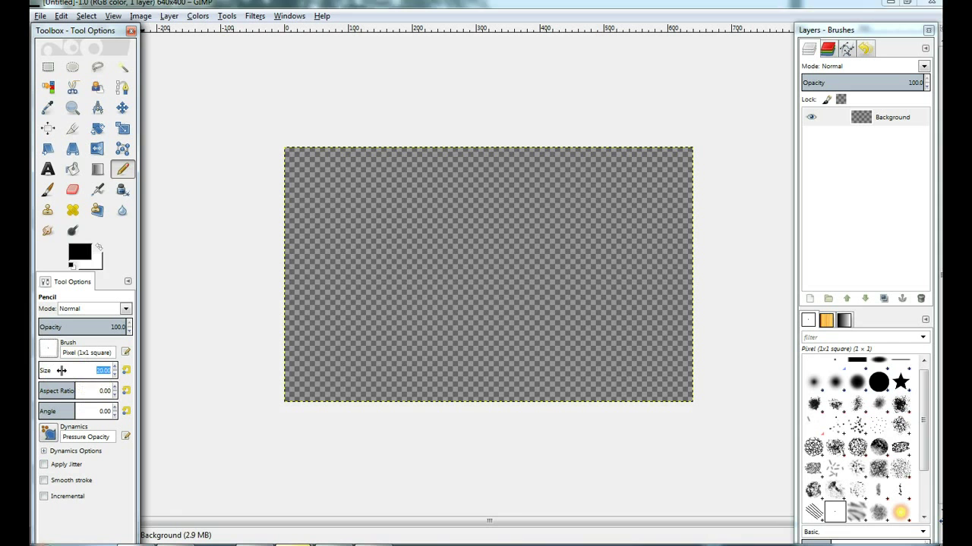
{"action": "left_click_drag", "start_coordinate": [65, 370], "coordinate": [30, 373]}
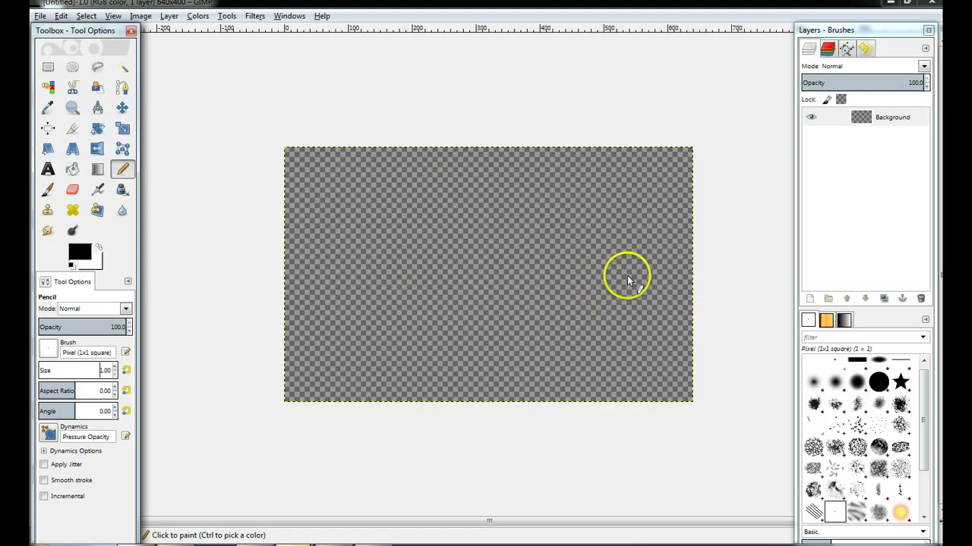
Draw a test circle on the canvas and zoom in to inspect the pixels.
{"action": "mouse_move", "coordinate": [627, 283]}
{"action": "left_mouse_down"}
{"action": "mouse_move", "coordinate": [612, 262]}
{"action": "mouse_move", "coordinate": [629, 255]}
{"action": "mouse_move", "coordinate": [624, 280]}
{"action": "left_mouse_up"}
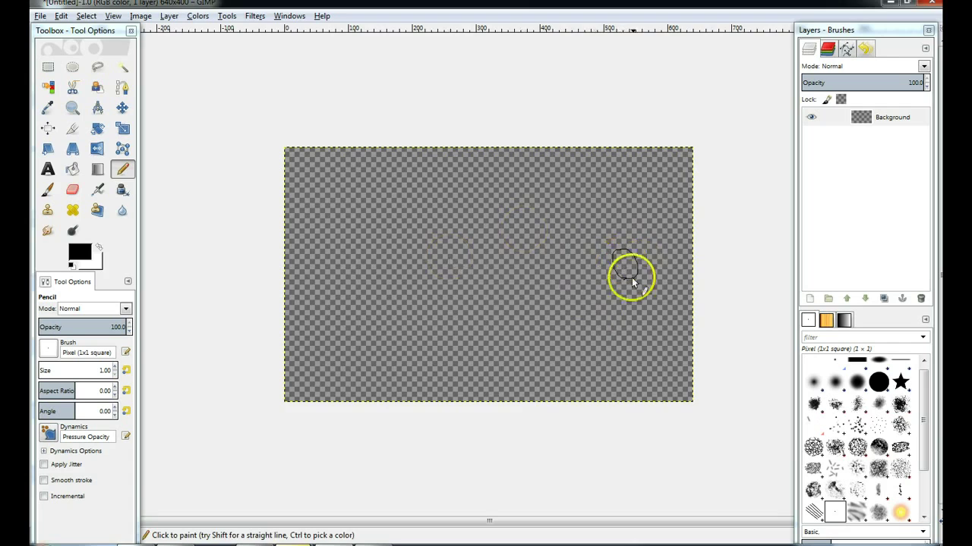
{"action": "scroll", "coordinate": [658, 263], "scroll_direction": "up", "scroll_amount": 3}
{"action": "scroll", "coordinate": [432, 273], "scroll_direction": "right", "scroll_amount": 5}
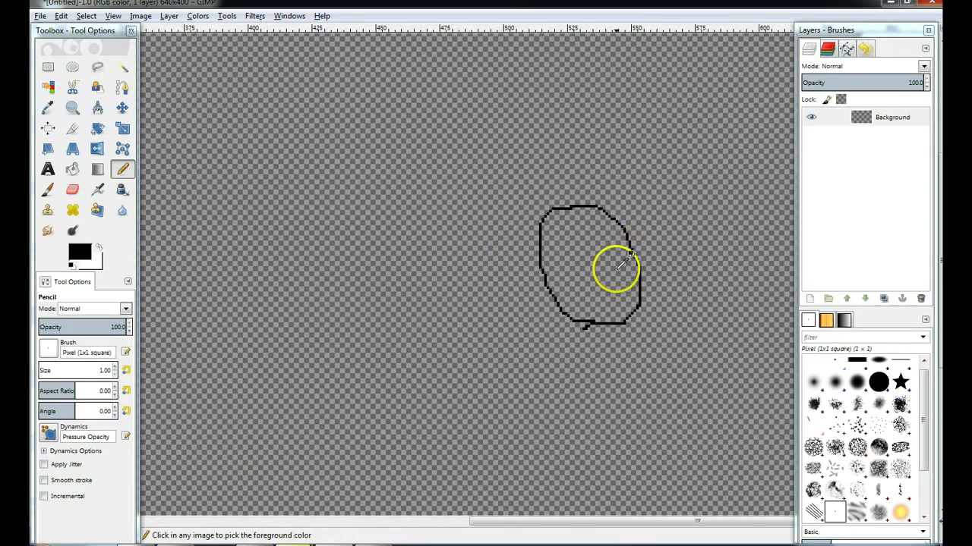
{"action": "scroll", "coordinate": [624, 263], "scroll_direction": "up", "scroll_amount": 2}
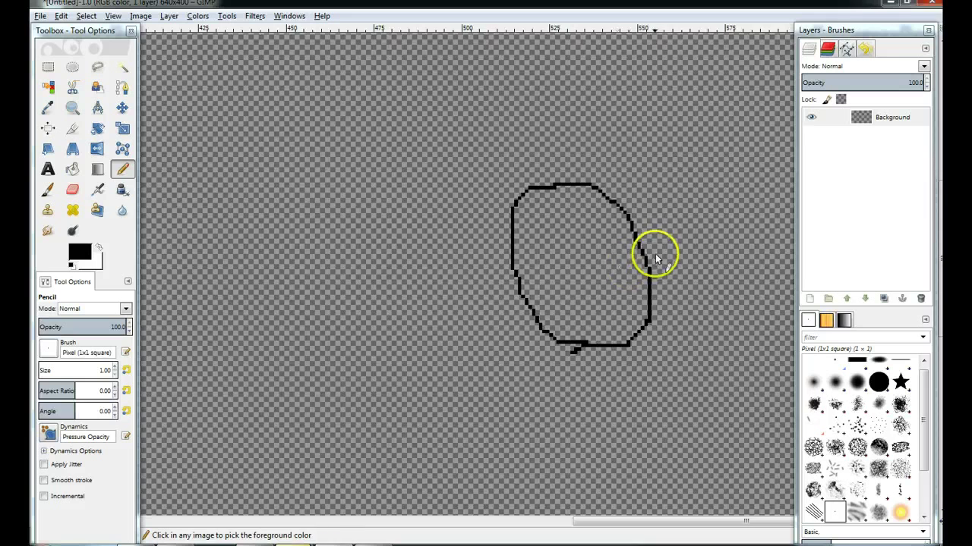
{"action": "scroll", "coordinate": [612, 262], "scroll_direction": "right", "scroll_amount": 2}
{"action": "scroll", "coordinate": [568, 267], "scroll_direction": "up", "scroll_amount": 1}
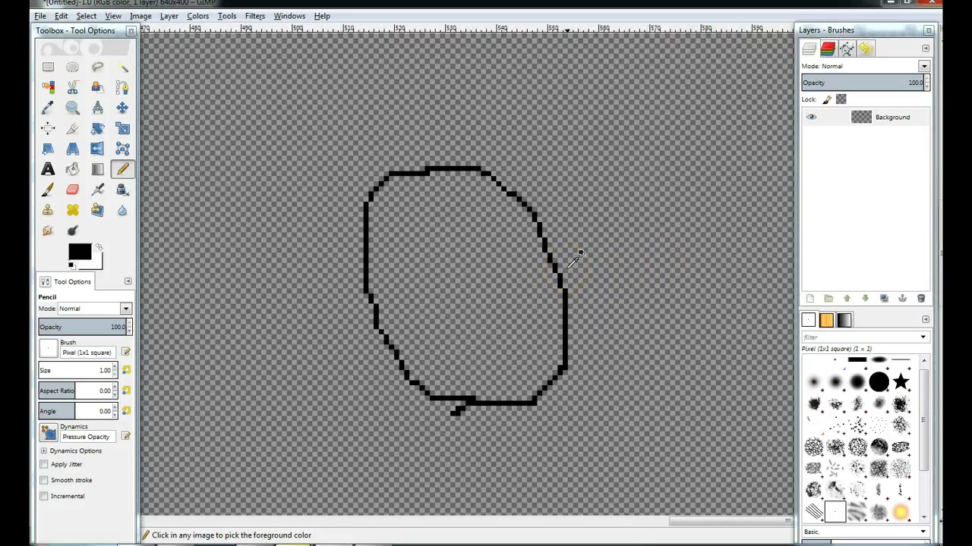
{"action": "scroll", "coordinate": [575, 258], "scroll_direction": "up", "scroll_amount": 1}
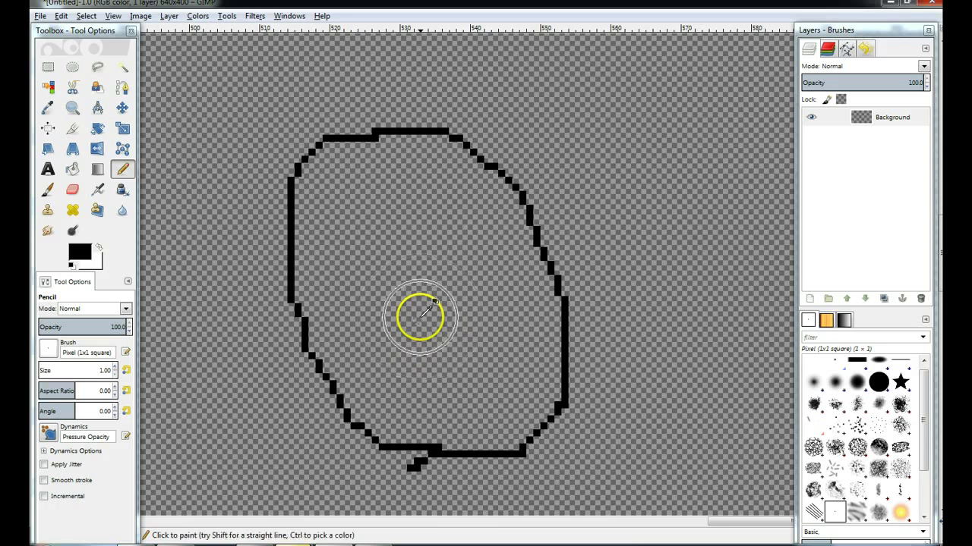
{"action": "scroll", "coordinate": [423, 311], "scroll_direction": "down", "scroll_amount": 3}
{"action": "scroll", "coordinate": [425, 313], "scroll_direction": "down", "scroll_amount": 4}
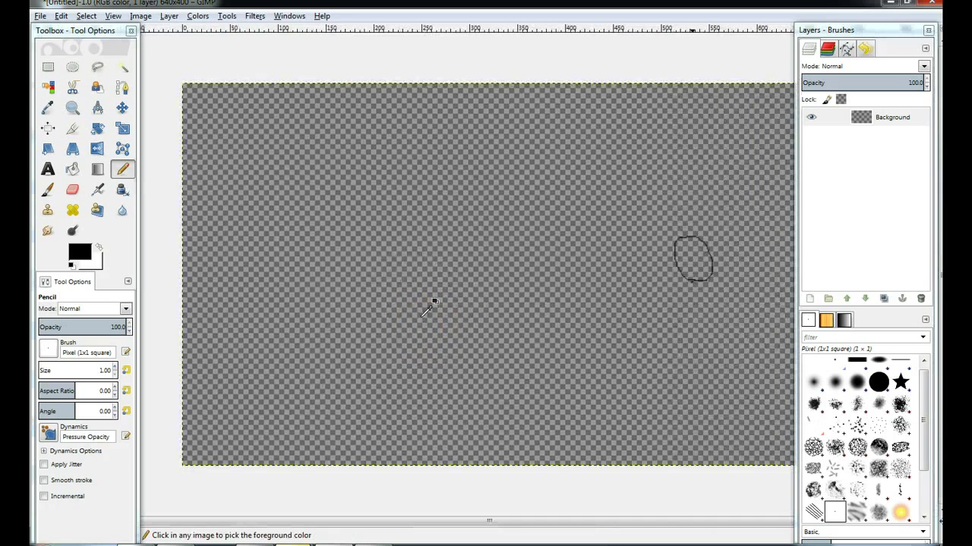
{"action": "scroll", "coordinate": [427, 309], "scroll_direction": "down", "scroll_amount": 1}
Undo the test circle and scale the image to 50% (320×200) with no interpolation.
{"action": "key", "text": "ctrl+z"}
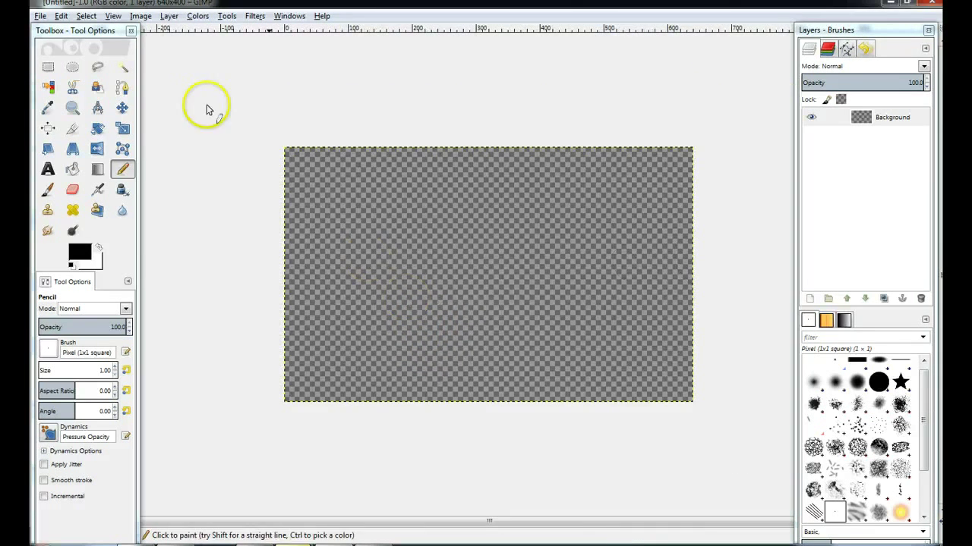
{"action": "left_click", "coordinate": [141, 16]}
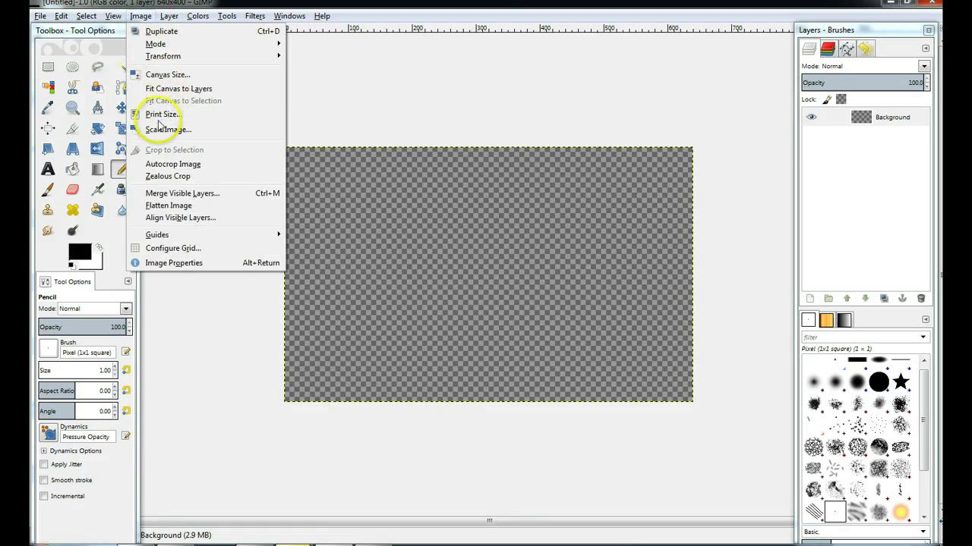
{"action": "left_click", "coordinate": [163, 129]}
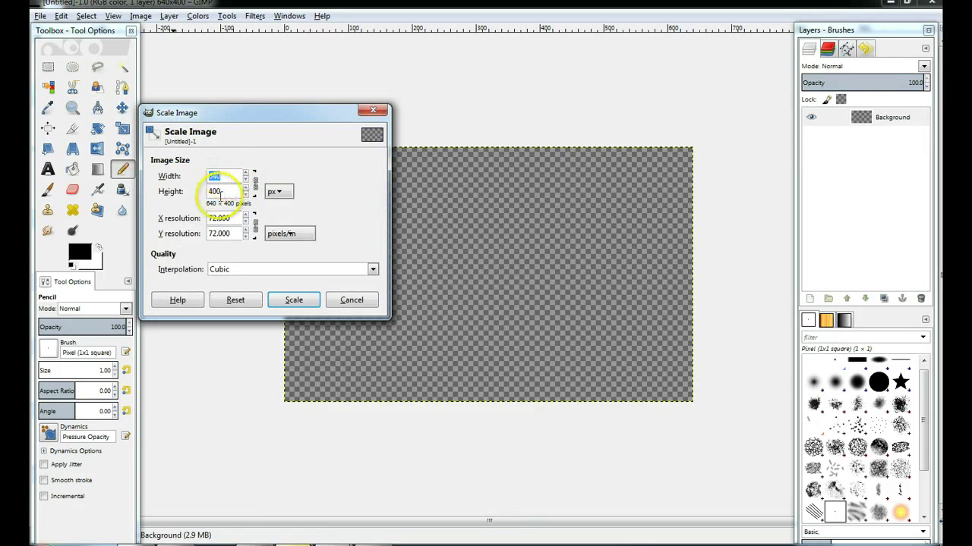
{"action": "left_click", "coordinate": [280, 192]}
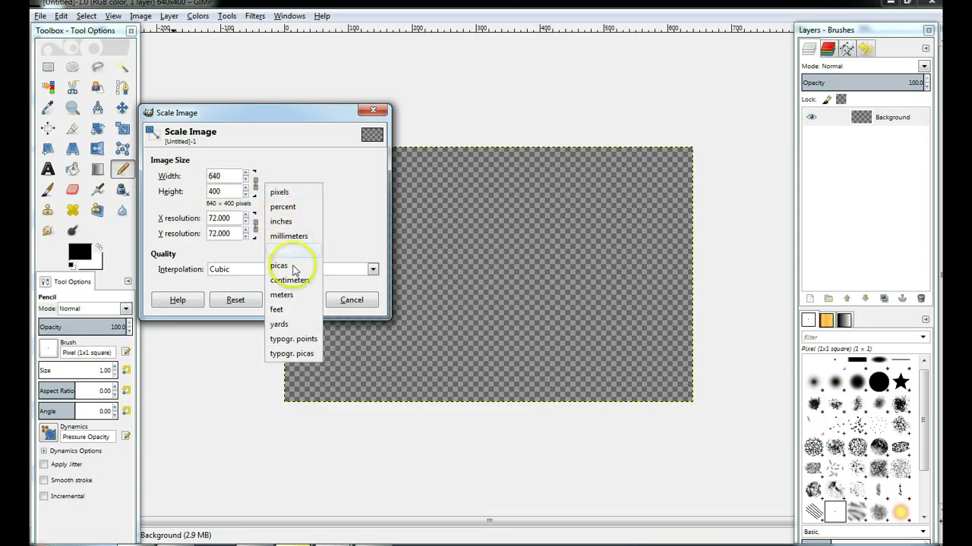
{"action": "left_click", "coordinate": [284, 206]}
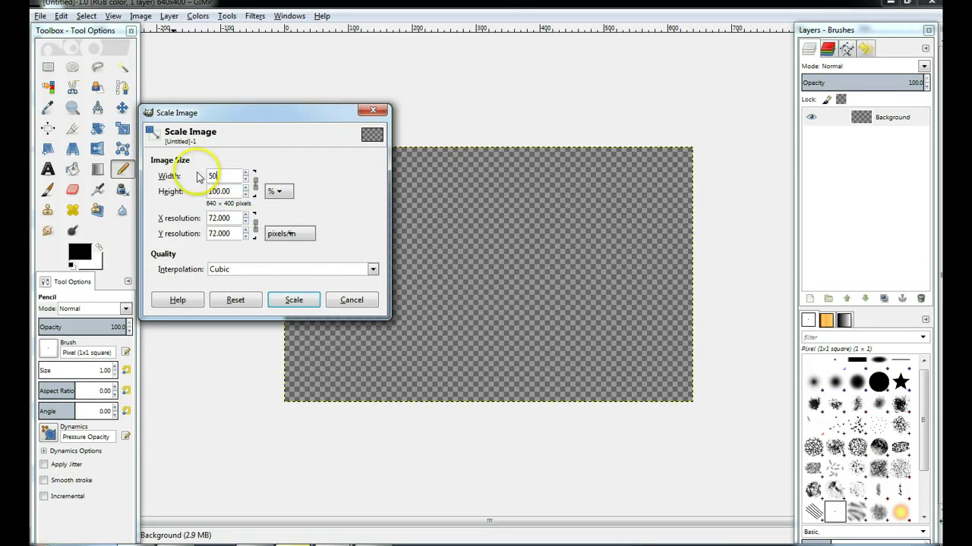
{"action": "left_click", "coordinate": [233, 269]}
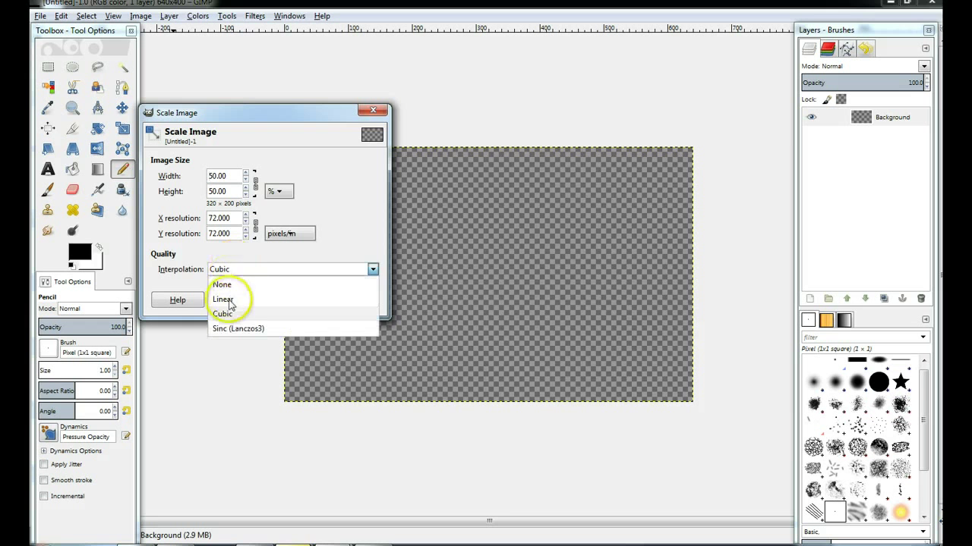
{"action": "left_click", "coordinate": [228, 281]}
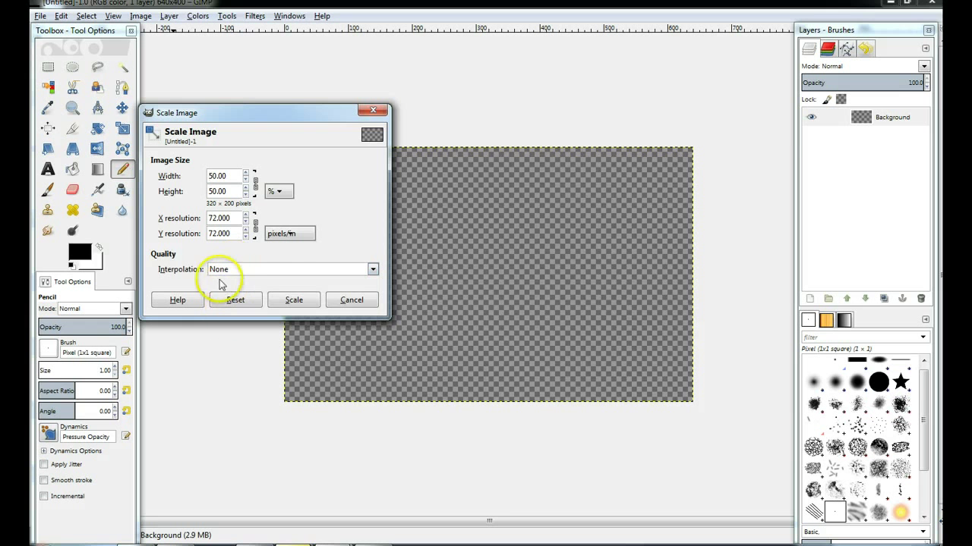
{"action": "left_click", "coordinate": [293, 301]}
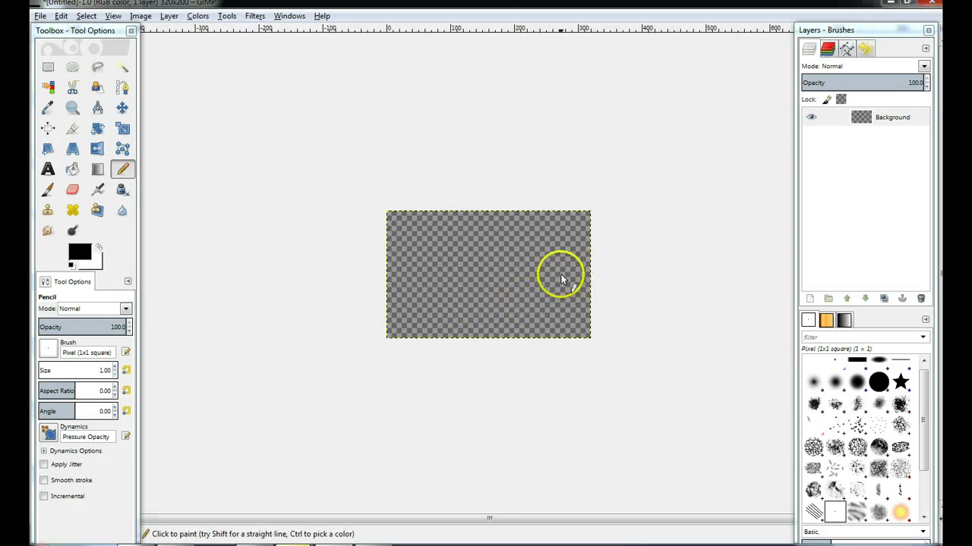
Pencil a practice bauble outline, inspect it zoomed in, then undo it.
{"action": "scroll", "coordinate": [554, 276], "scroll_direction": "up", "scroll_amount": 2}
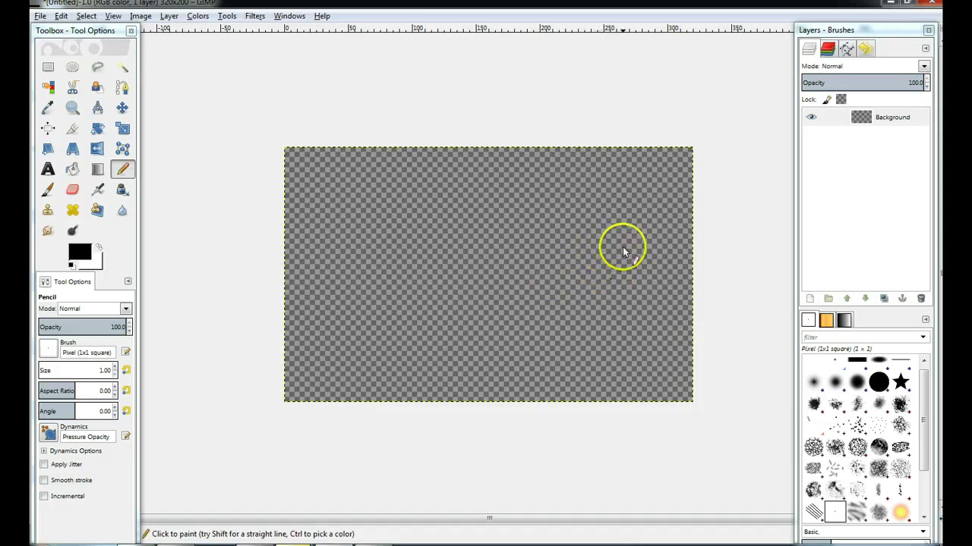
{"action": "mouse_move", "coordinate": [622, 245]}
{"action": "left_mouse_down"}
{"action": "mouse_move", "coordinate": [611, 265]}
{"action": "mouse_move", "coordinate": [627, 283]}
{"action": "left_mouse_up"}
{"action": "scroll", "coordinate": [625, 280], "scroll_direction": "up", "scroll_amount": 1}
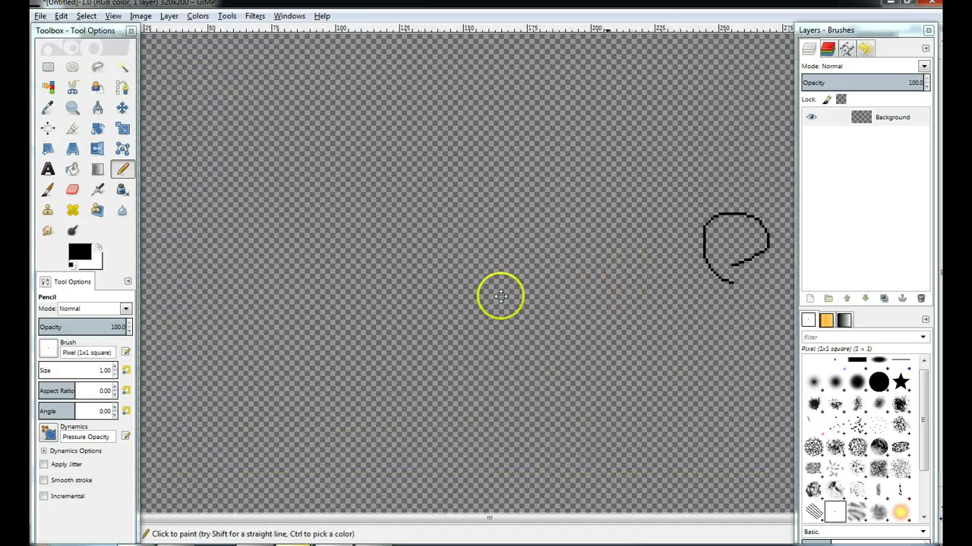
{"action": "scroll", "coordinate": [466, 278], "scroll_direction": "right", "scroll_amount": 3}
{"action": "scroll", "coordinate": [501, 273], "scroll_direction": "up", "scroll_amount": 1}
{"action": "scroll", "coordinate": [506, 267], "scroll_direction": "up", "scroll_amount": 1}
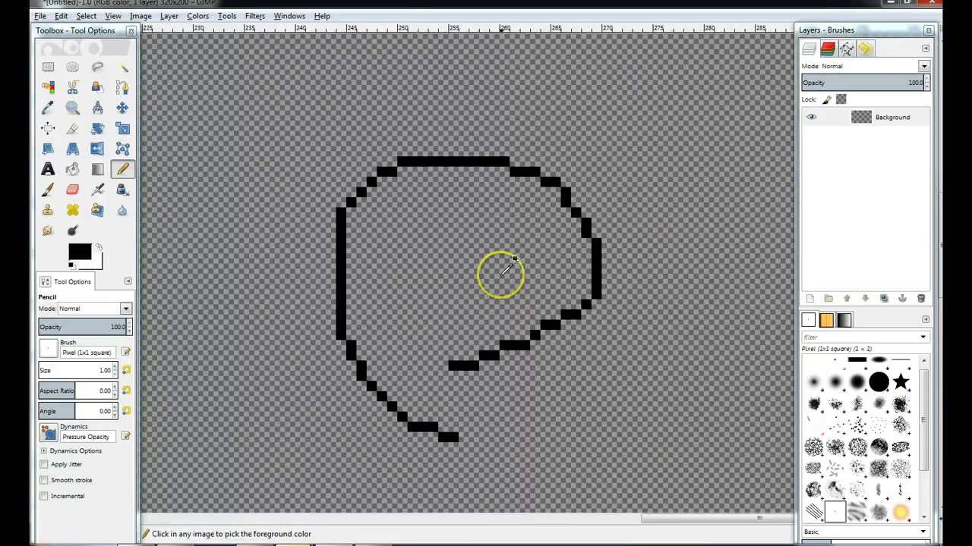
{"action": "scroll", "coordinate": [497, 269], "scroll_direction": "up", "scroll_amount": 1}
{"action": "scroll", "coordinate": [509, 315], "scroll_direction": "down", "scroll_amount": 1}
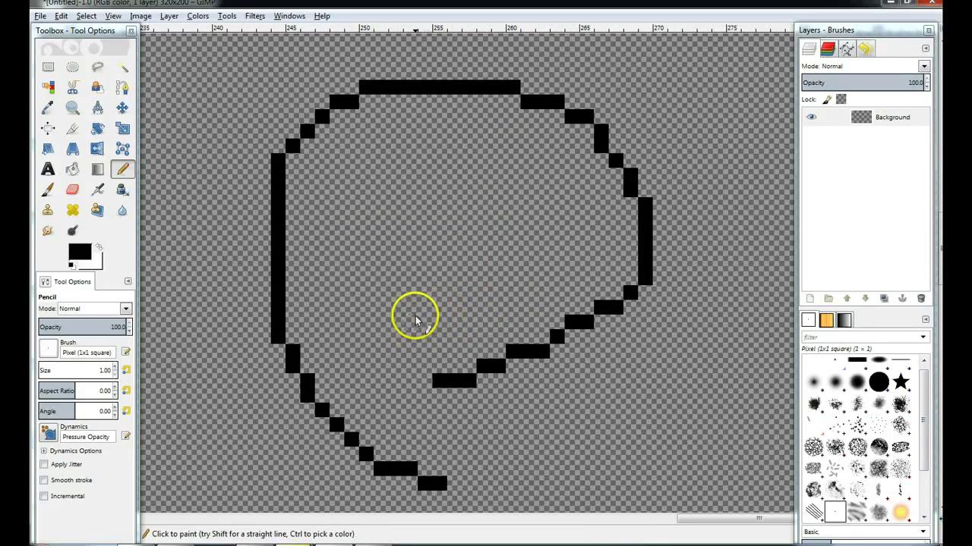
{"action": "key", "text": "ctrl+z"}
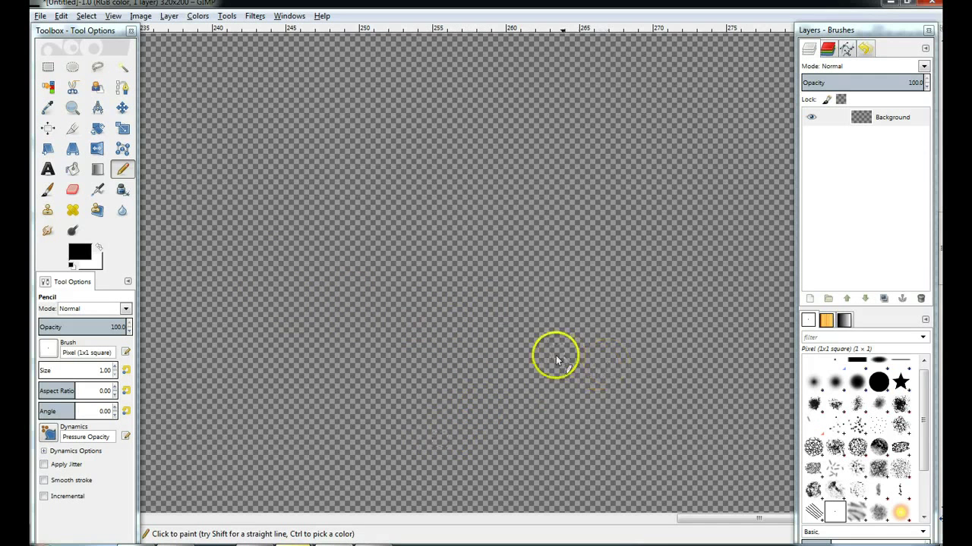
Add a new transparent layer named Outline above the Background layer.
{"action": "left_click", "coordinate": [811, 302]}
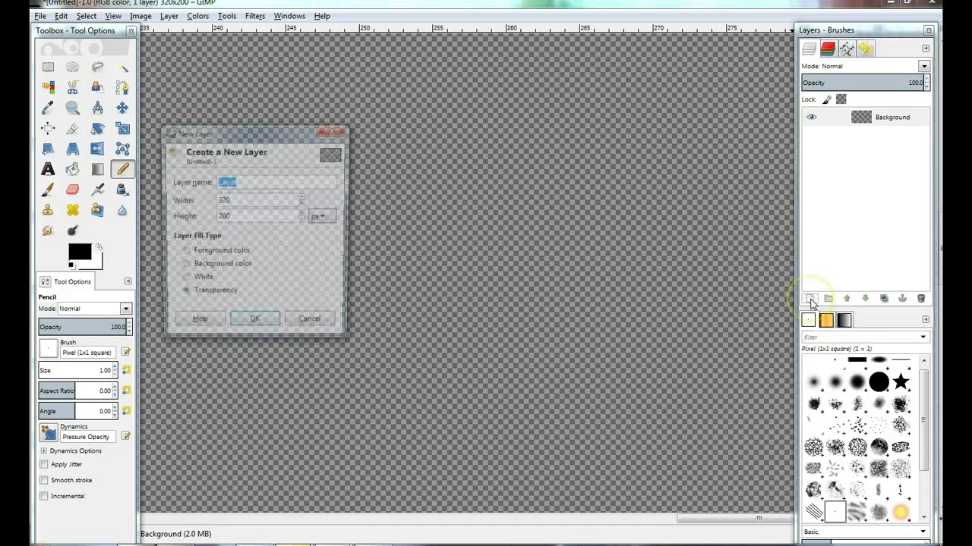
{"action": "left_click_drag", "start_coordinate": [268, 144], "coordinate": [418, 152]}
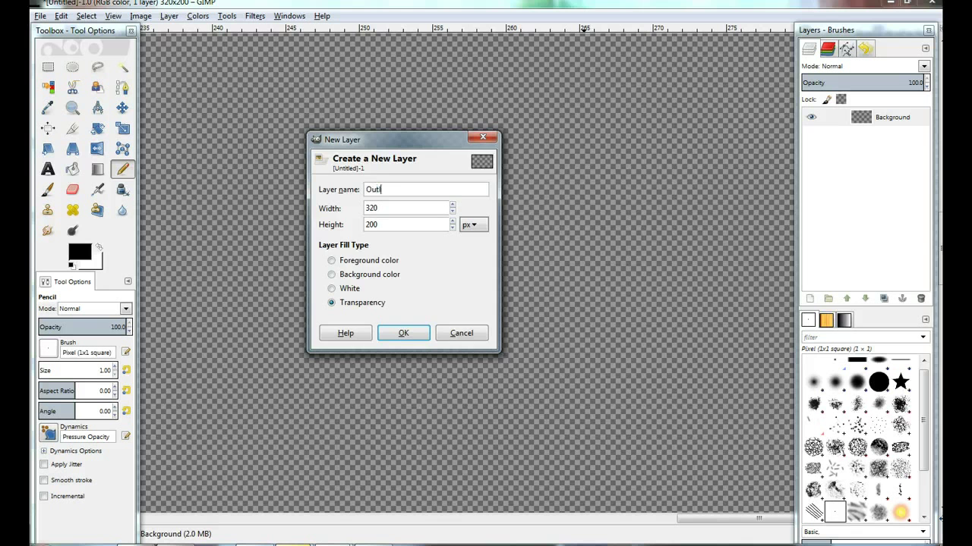
{"action": "key", "text": "Return"}
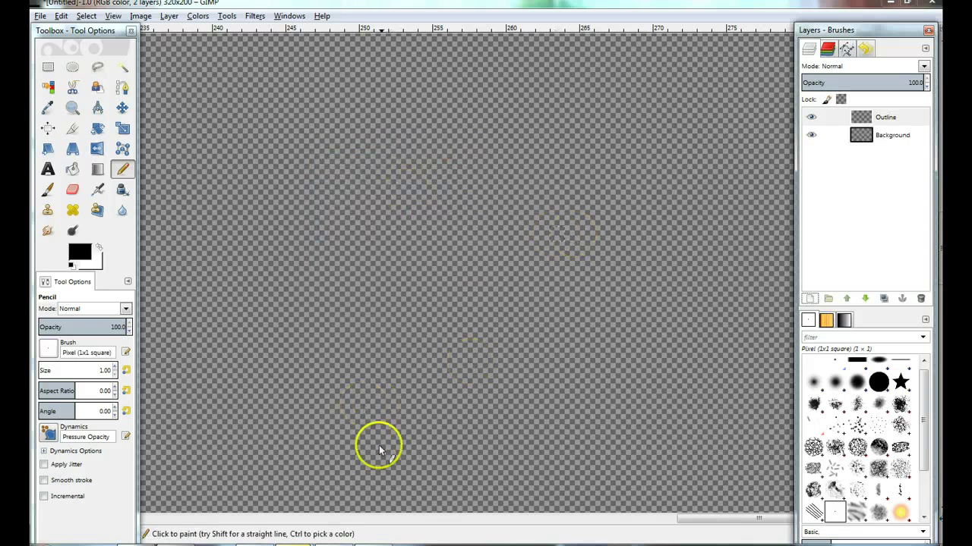
Sketch a rough circle outline with the pencil and undo the misplaced pixels.
{"action": "left_click", "coordinate": [422, 453]}
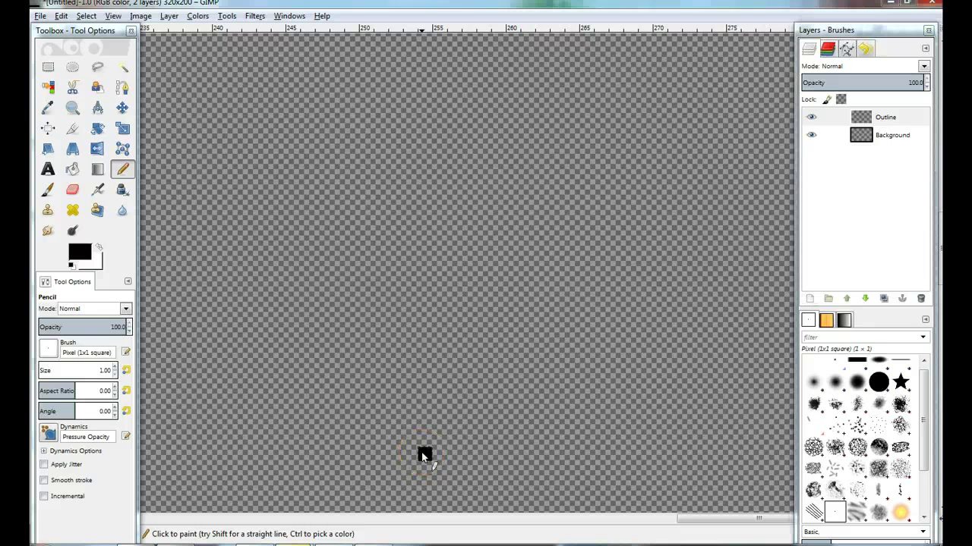
{"action": "mouse_move", "coordinate": [431, 452]}
{"action": "left_mouse_down"}
{"action": "mouse_move", "coordinate": [403, 262]}
{"action": "mouse_move", "coordinate": [627, 349]}
{"action": "mouse_move", "coordinate": [417, 450]}
{"action": "left_mouse_up"}
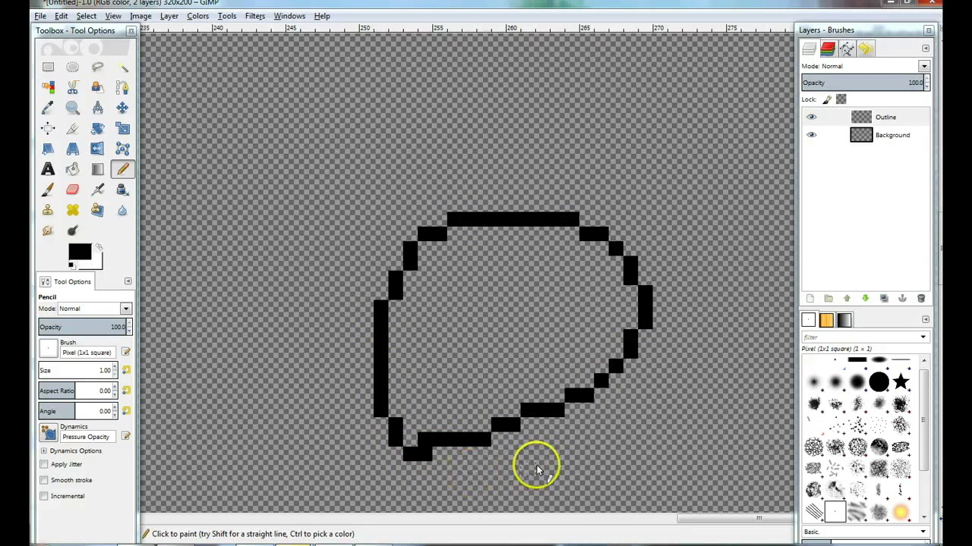
{"action": "key", "text": "ctrl+z"}
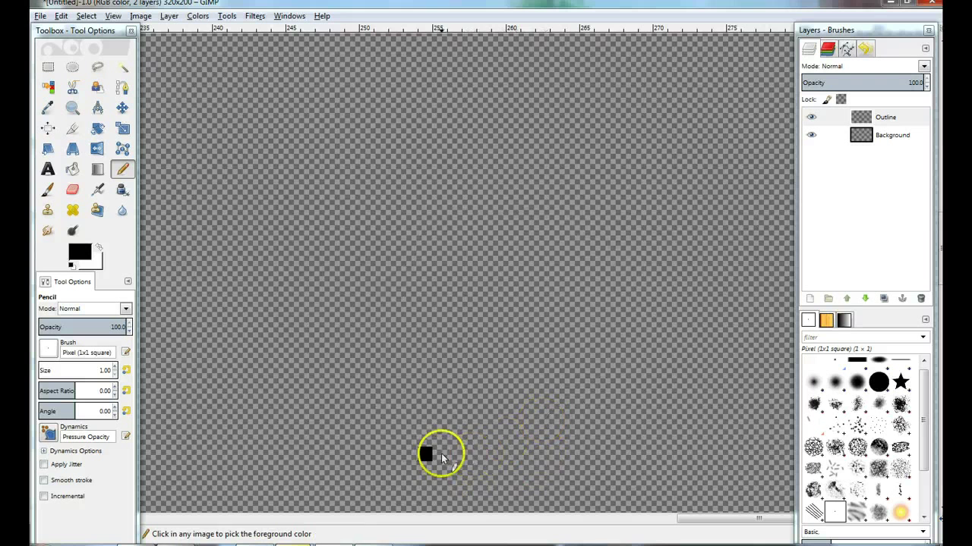
{"action": "mouse_move", "coordinate": [433, 453]}
{"action": "left_mouse_down"}
{"action": "mouse_move", "coordinate": [504, 445]}
{"action": "mouse_move", "coordinate": [573, 406]}
{"action": "mouse_move", "coordinate": [608, 302]}
{"action": "mouse_move", "coordinate": [572, 226]}
{"action": "mouse_move", "coordinate": [576, 207]}
{"action": "mouse_move", "coordinate": [548, 178]}
{"action": "mouse_move", "coordinate": [486, 164]}
{"action": "mouse_move", "coordinate": [472, 148]}
{"action": "mouse_move", "coordinate": [424, 151]}
{"action": "mouse_move", "coordinate": [348, 179]}
{"action": "mouse_move", "coordinate": [318, 233]}
{"action": "mouse_move", "coordinate": [304, 228]}
{"action": "mouse_move", "coordinate": [308, 259]}
{"action": "left_mouse_up"}
{"action": "key", "text": "ctrl+z"}
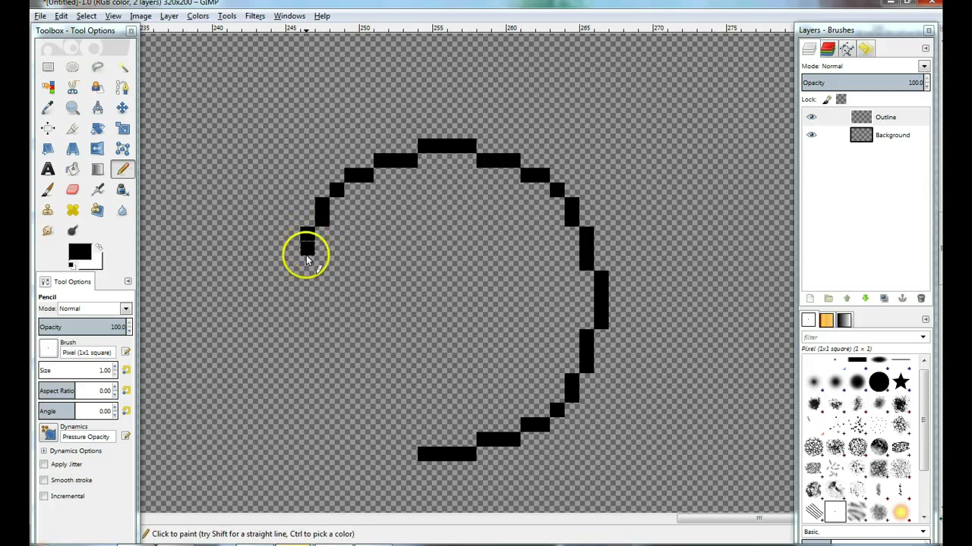
{"action": "key", "text": "ctrl+z"}
Extend the left side of the outline downward pixel by pixel.
{"action": "left_click", "coordinate": [305, 263]}
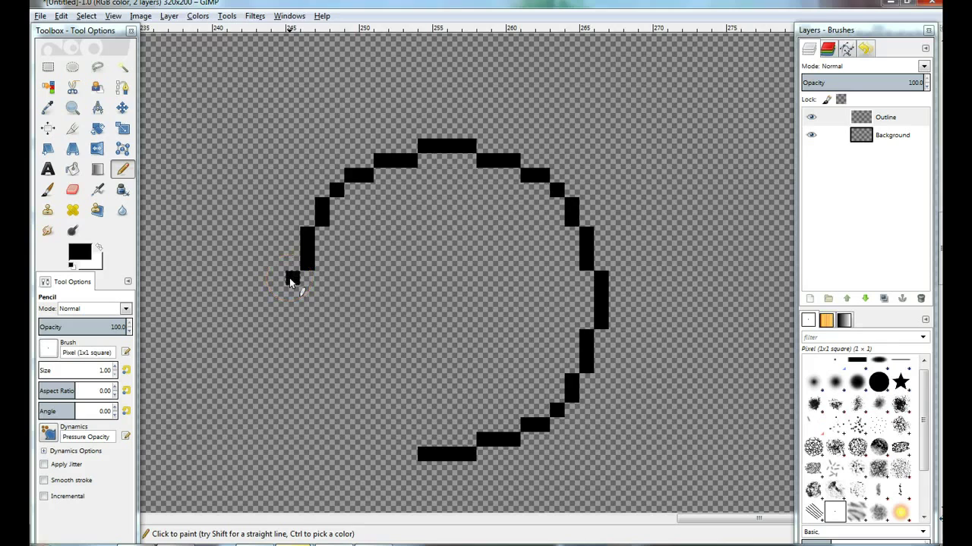
{"action": "left_click", "coordinate": [289, 278]}
{"action": "scroll", "coordinate": [340, 336], "scroll_direction": "down", "scroll_amount": 1, "text": "ctrl"}
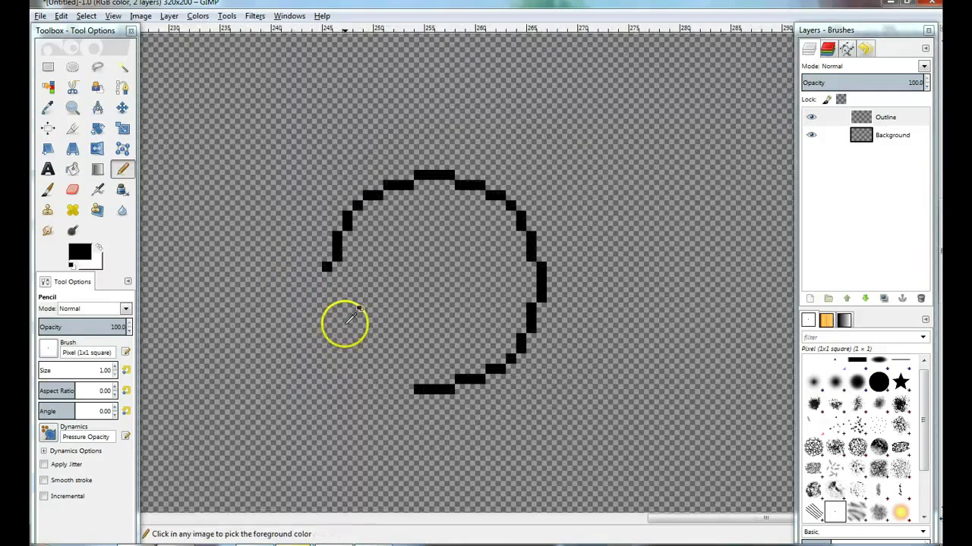
{"action": "scroll", "coordinate": [341, 329], "scroll_direction": "down", "scroll_amount": 1, "text": "ctrl"}
{"action": "scroll", "coordinate": [394, 273], "scroll_direction": "down", "scroll_amount": 3}
{"action": "scroll", "coordinate": [394, 274], "scroll_direction": "left", "scroll_amount": 3}
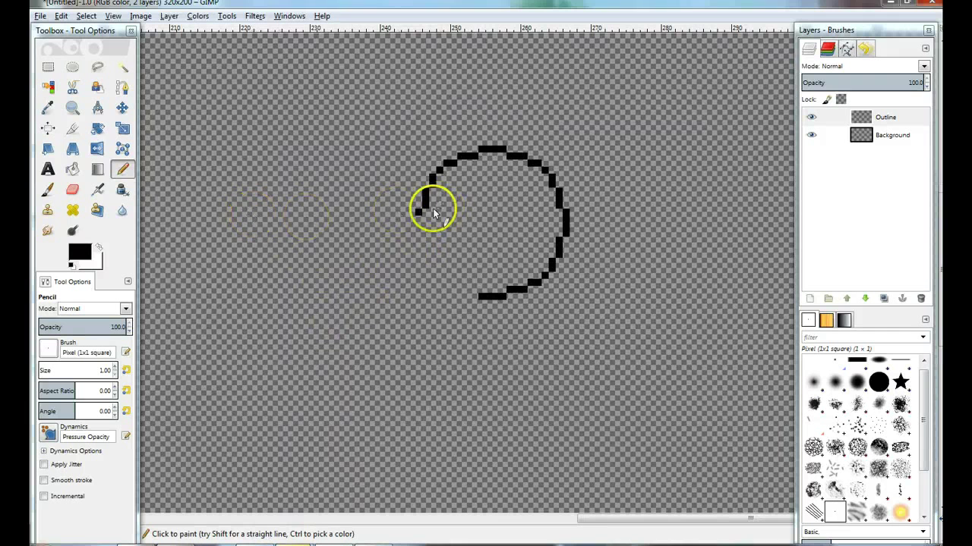
Try several straight lines from the circle's open end, undoing each one.
{"action": "left_click", "coordinate": [198, 220], "text": "shift"}
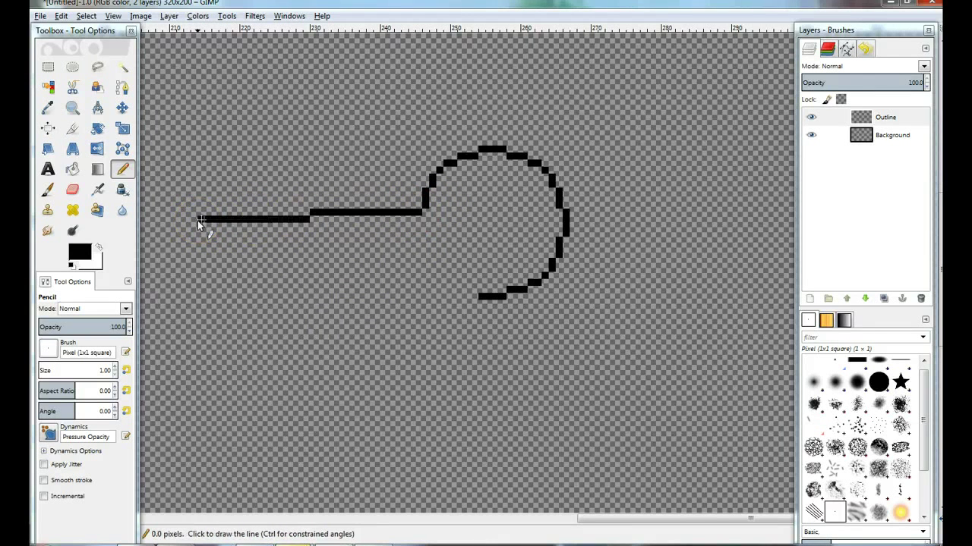
{"action": "key", "text": "ctrl+z"}
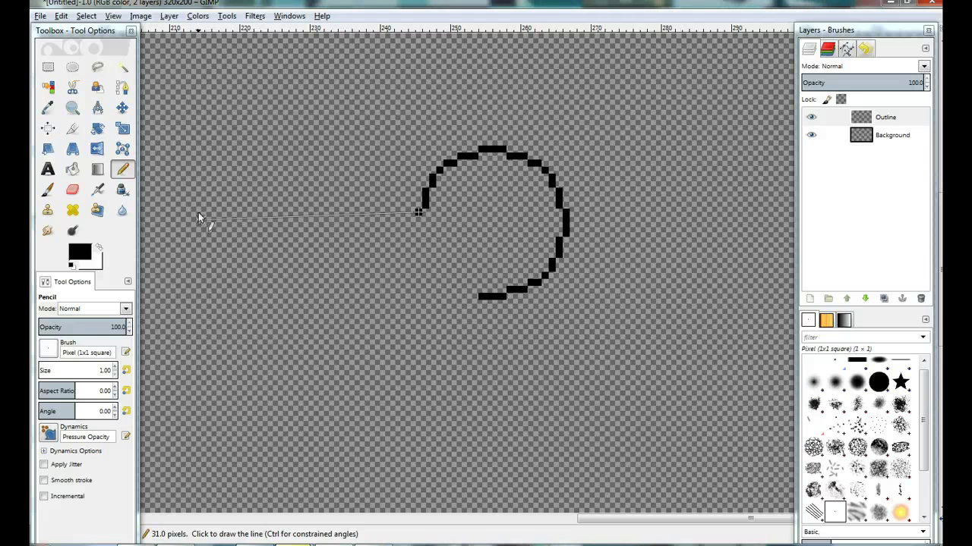
{"action": "left_click", "coordinate": [198, 210], "text": "shift"}
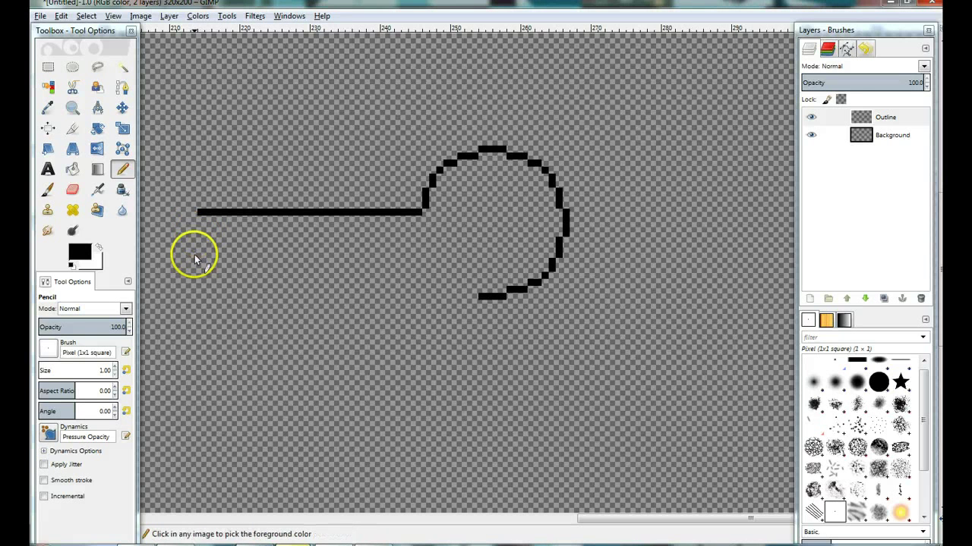
{"action": "key", "text": "ctrl+z"}
{"action": "left_click", "coordinate": [206, 226], "text": "shift"}
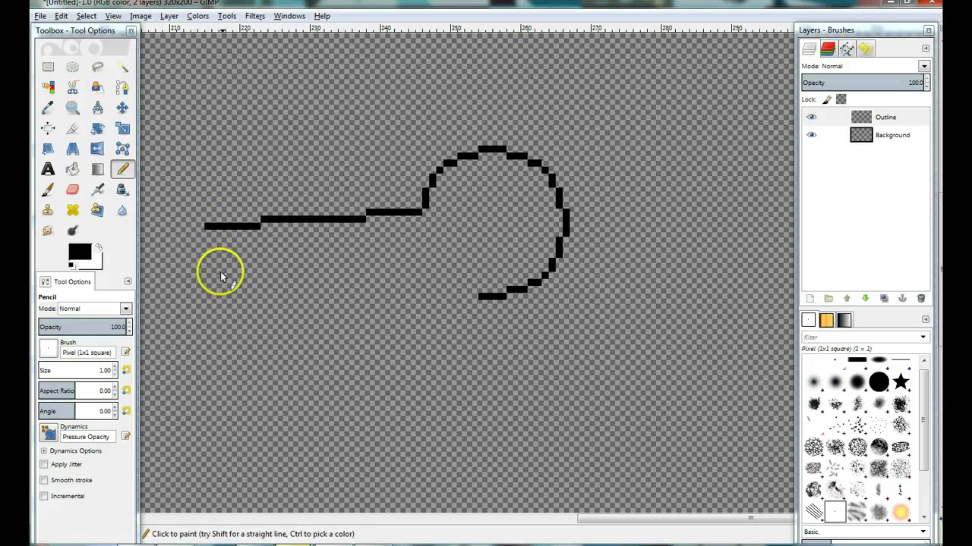
{"action": "key", "text": "ctrl+z"}
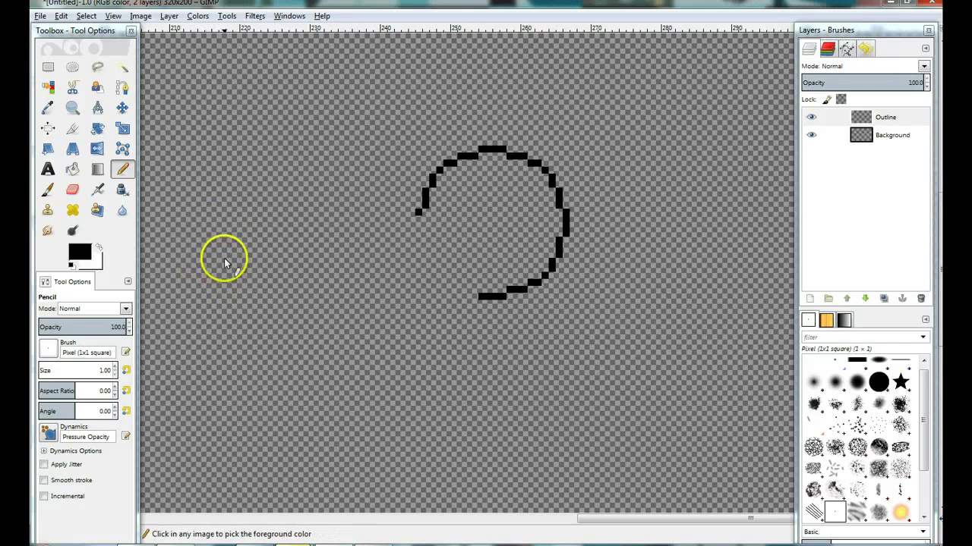
{"action": "left_click", "coordinate": [234, 221], "text": "shift"}
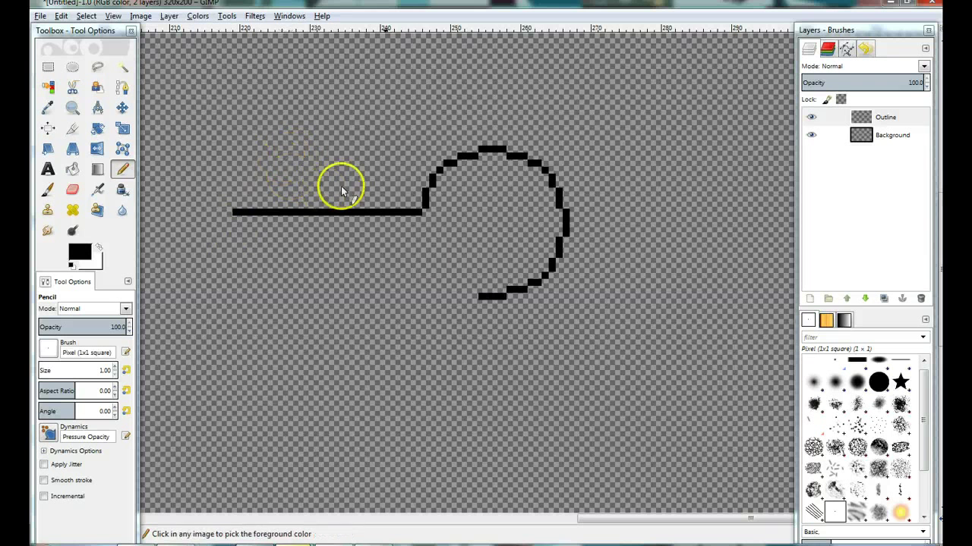
{"action": "key", "text": "ctrl+z"}
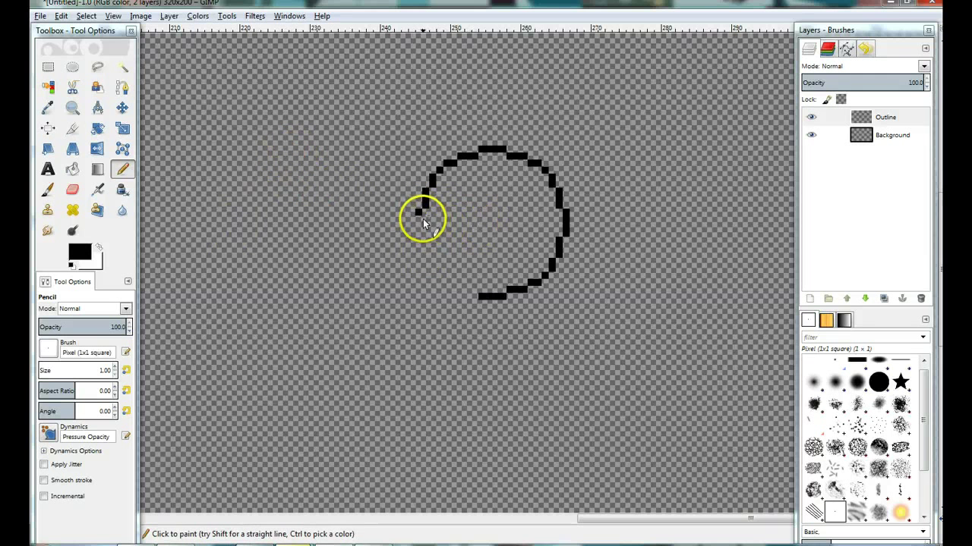
Continue the left arc down to the bottom pixel by pixel and close the circle.
{"action": "scroll", "coordinate": [423, 219], "scroll_direction": "up", "scroll_amount": 2}
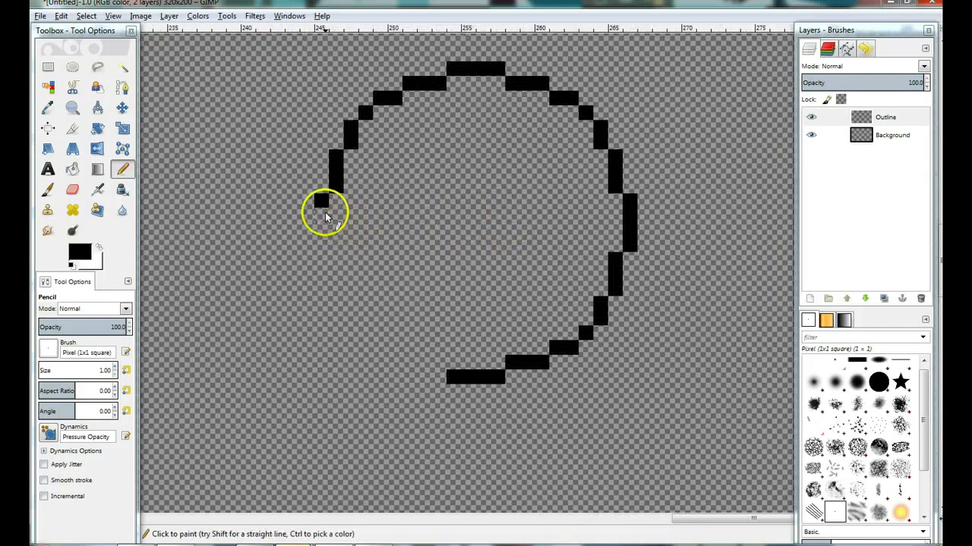
{"action": "left_click_drag", "start_coordinate": [324, 217], "coordinate": [328, 260]}
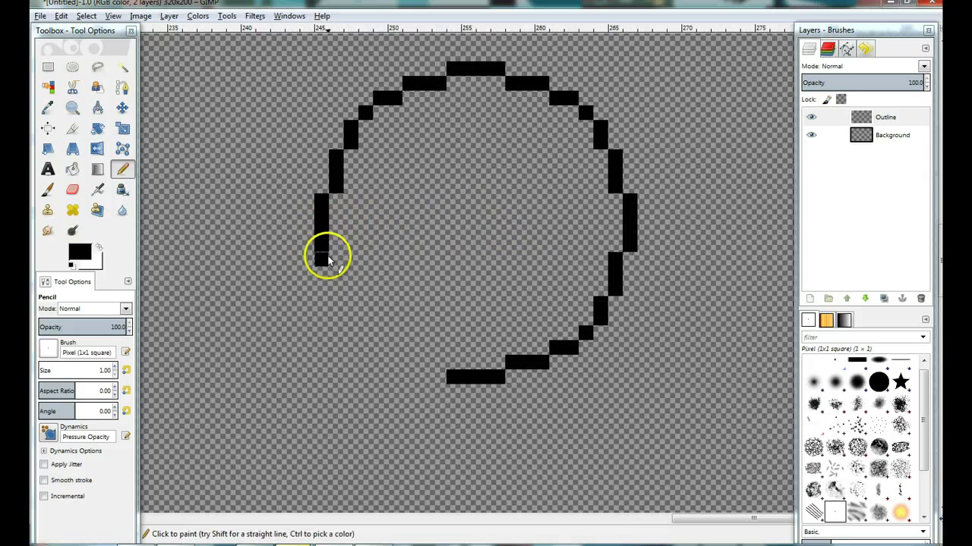
{"action": "left_click", "coordinate": [335, 261]}
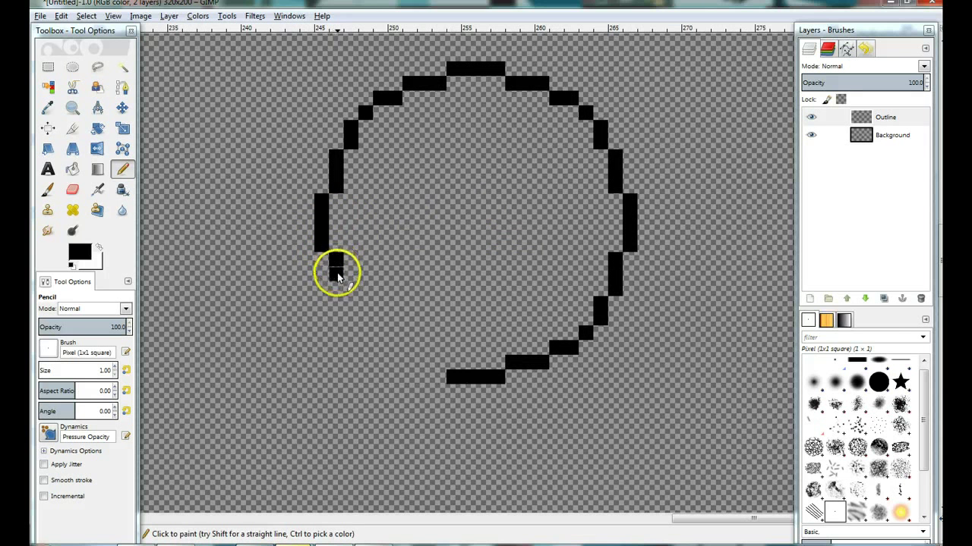
{"action": "left_click", "coordinate": [337, 288]}
{"action": "left_click", "coordinate": [350, 304]}
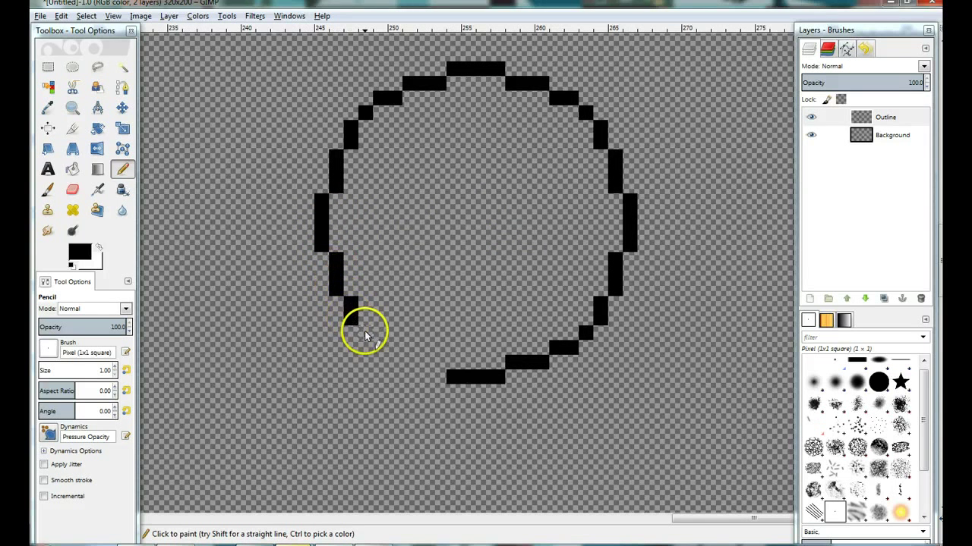
{"action": "left_click", "coordinate": [365, 332]}
{"action": "left_click", "coordinate": [381, 347]}
{"action": "left_click", "coordinate": [395, 347]}
{"action": "left_click", "coordinate": [409, 362]}
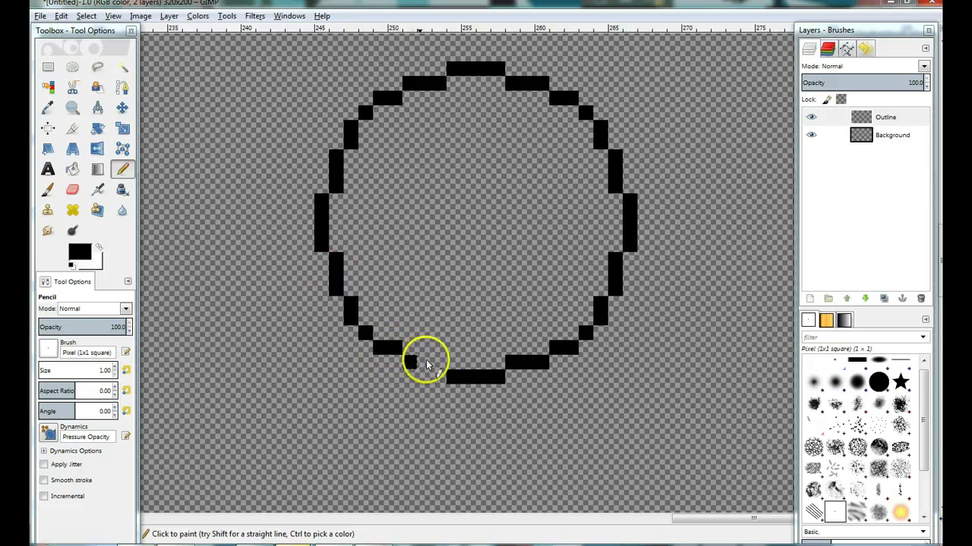
{"action": "left_click", "coordinate": [427, 365]}
{"action": "left_click", "coordinate": [441, 363]}
{"action": "left_click_drag", "start_coordinate": [539, 234], "coordinate": [435, 300]}
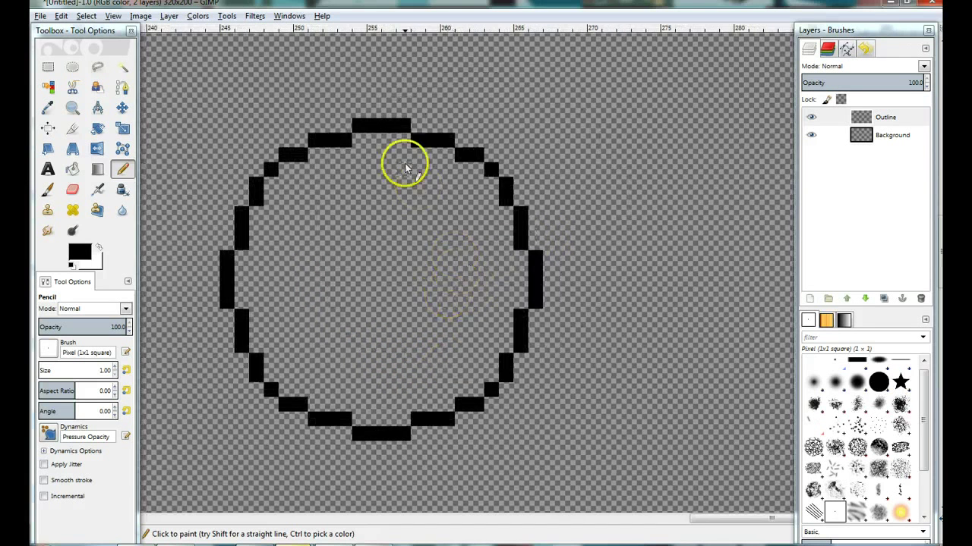
Add the small square hanger loop above the top of the circle.
{"action": "left_click_drag", "start_coordinate": [404, 167], "coordinate": [432, 195]}
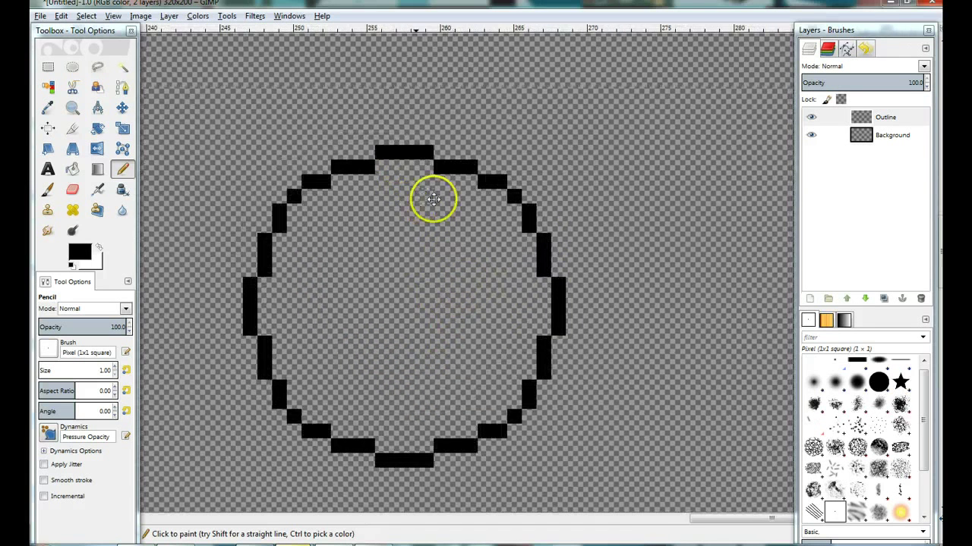
{"action": "left_click", "coordinate": [382, 138]}
{"action": "left_click", "coordinate": [426, 137]}
{"action": "left_click", "coordinate": [426, 122]}
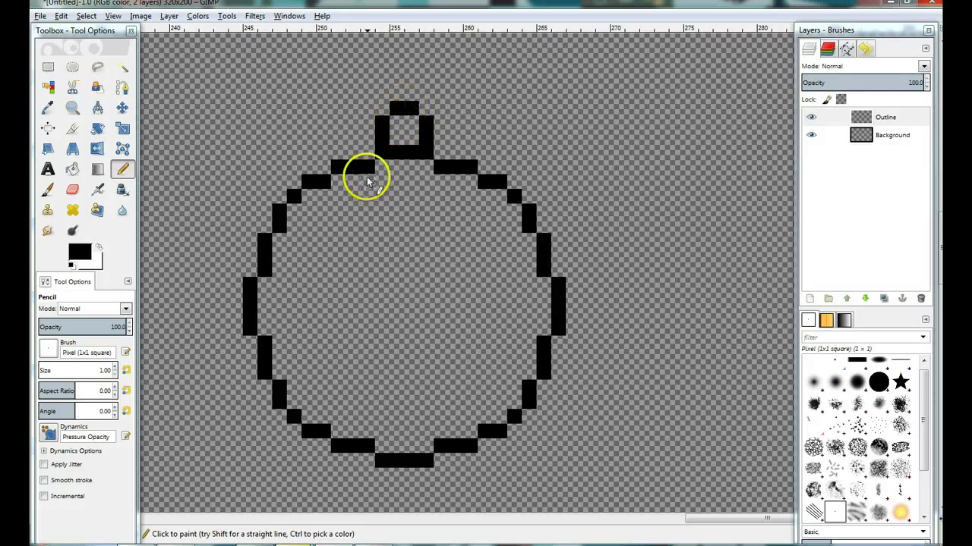
{"action": "left_click_drag", "start_coordinate": [430, 223], "coordinate": [438, 185]}
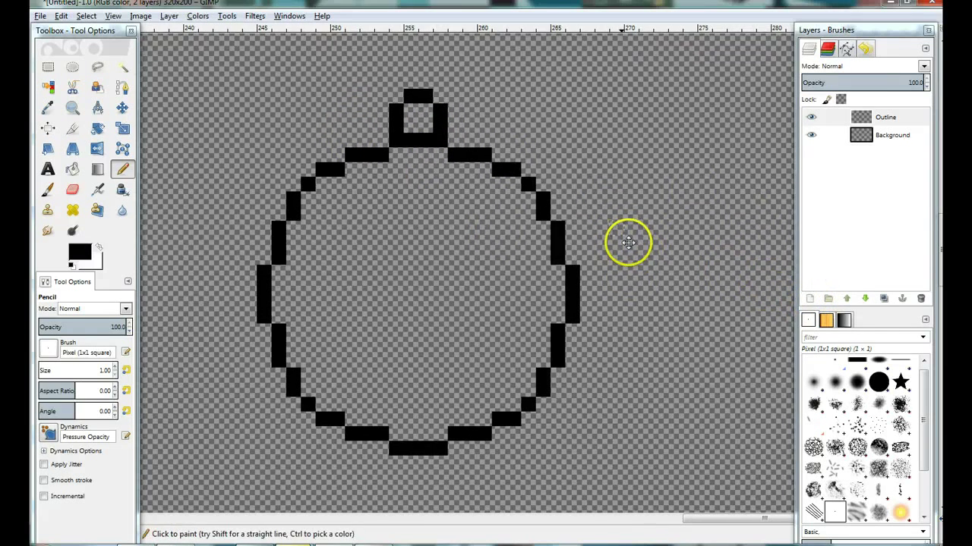
{"action": "left_click_drag", "start_coordinate": [627, 240], "coordinate": [639, 257]}
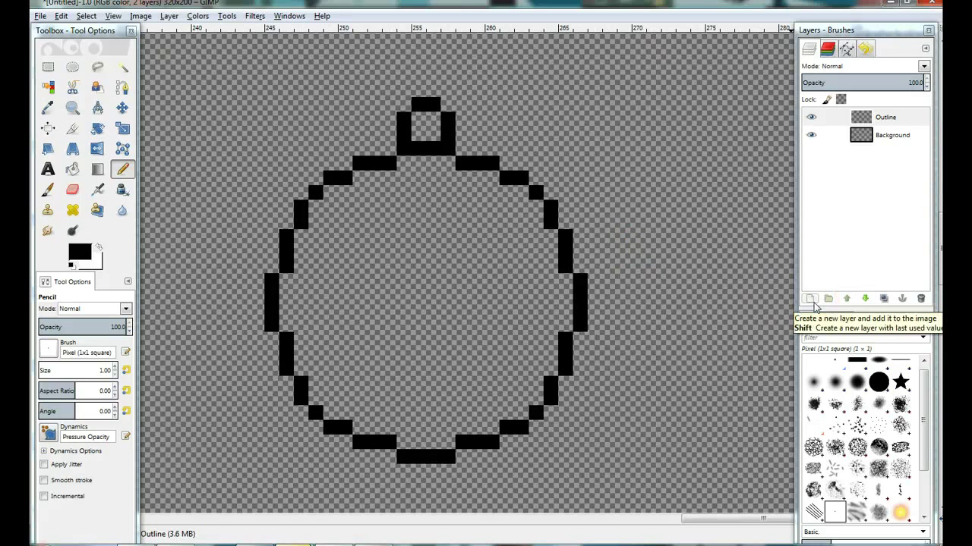
Add a new layer named 'Color' above the Outline layer.
{"action": "left_click", "coordinate": [811, 300]}
{"action": "type", "text": "Colo"}
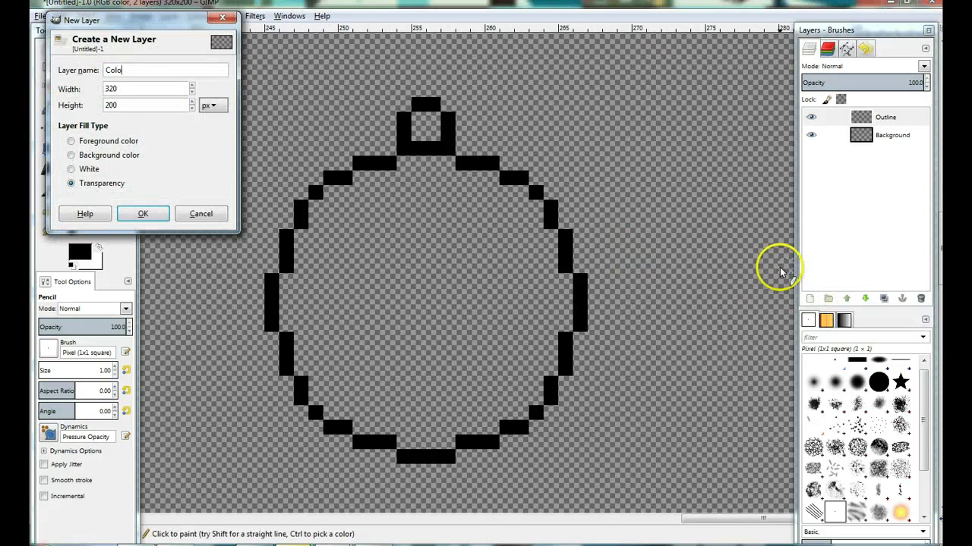
{"action": "type", "text": "r"}
{"action": "key", "text": "Return"}
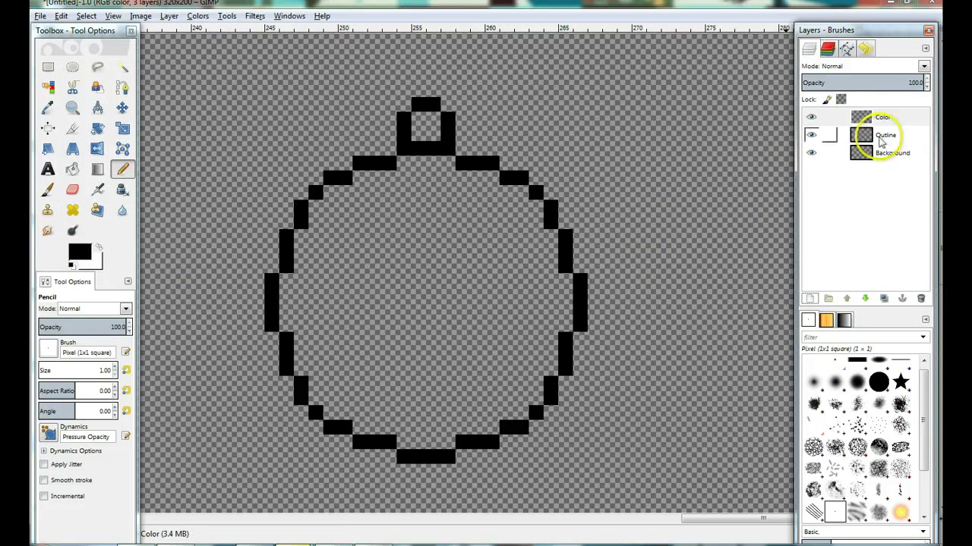
Set the foreground colour to pure blue (0000ff) from the preset swatches.
{"action": "left_click", "coordinate": [70, 257]}
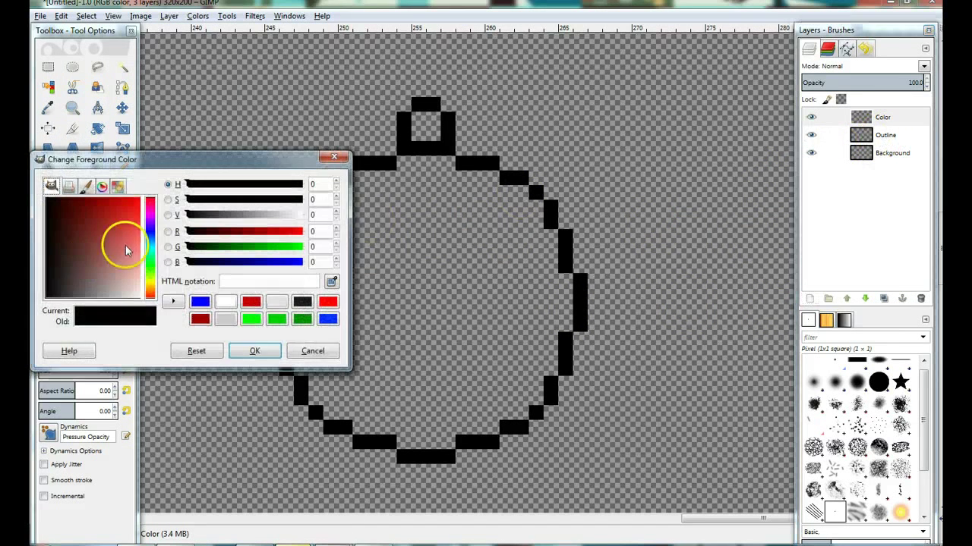
{"action": "left_click", "coordinate": [118, 187]}
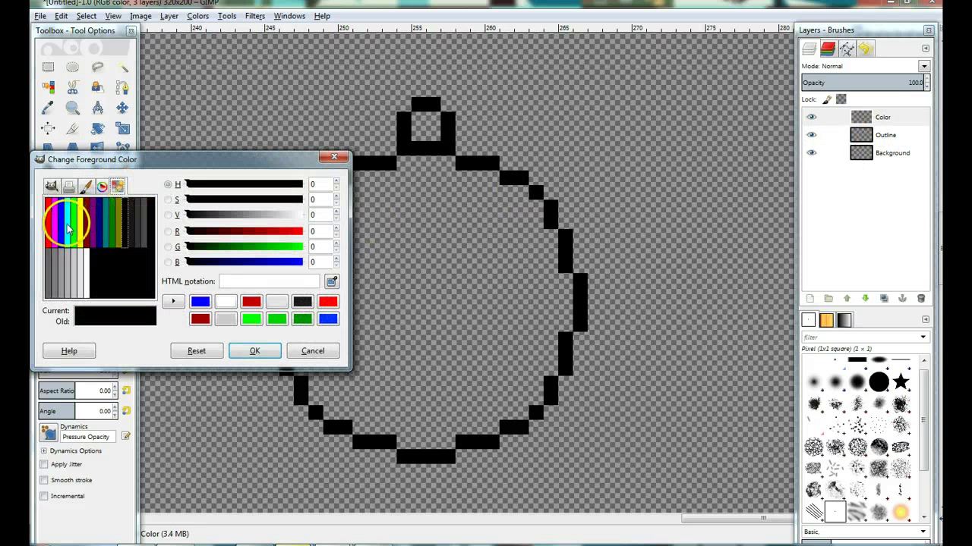
{"action": "left_click", "coordinate": [66, 229]}
{"action": "left_click", "coordinate": [255, 351]}
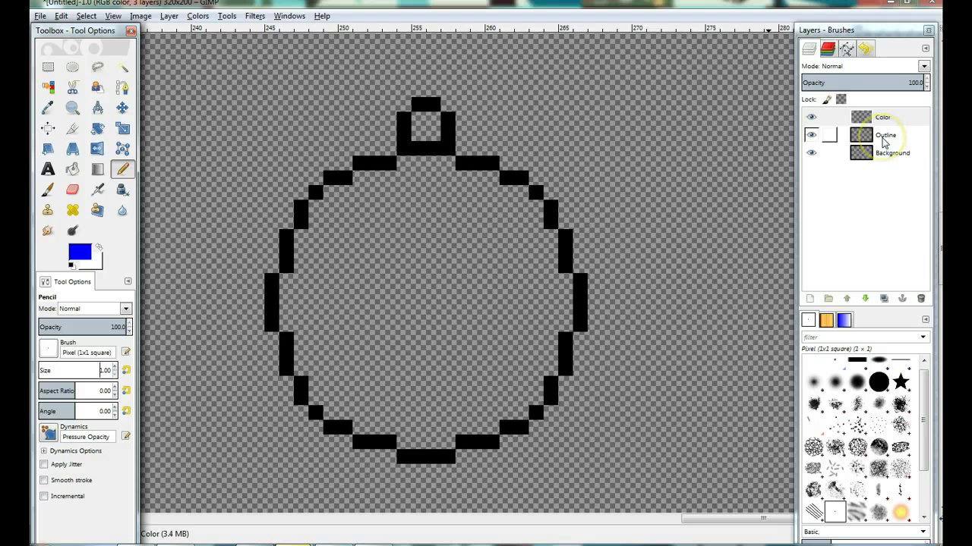
Fuzzy-select the empty interior of the circle using the Outline layer.
{"action": "left_click", "coordinate": [884, 136]}
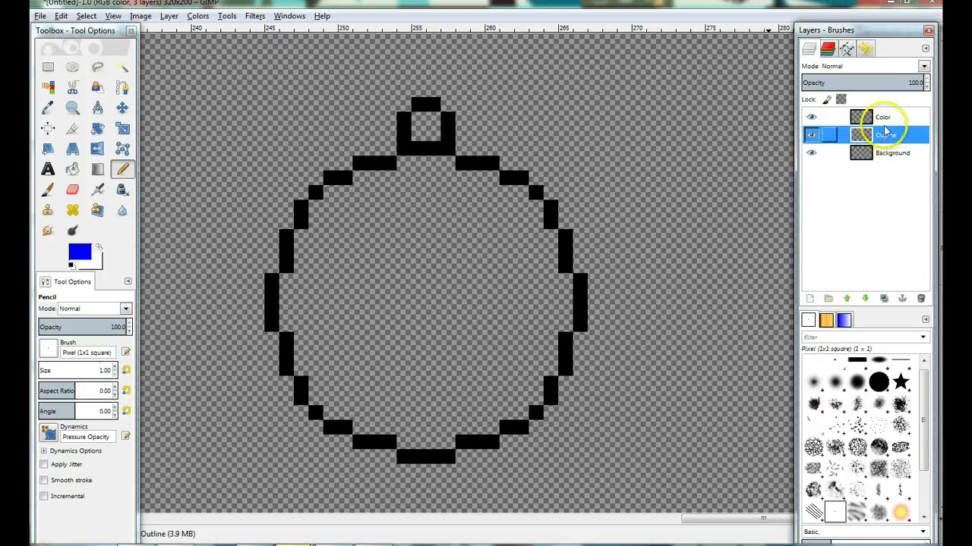
{"action": "left_click", "coordinate": [121, 68]}
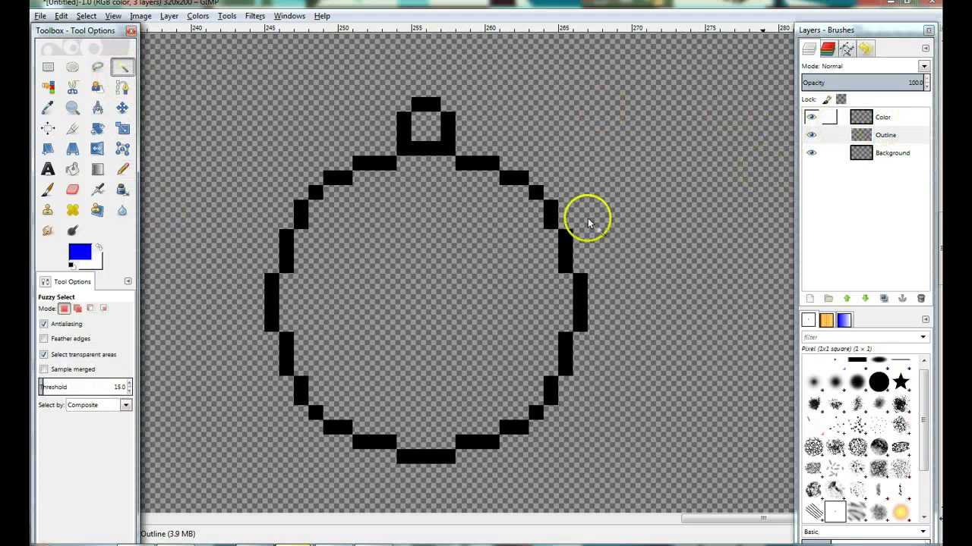
{"action": "left_click", "coordinate": [440, 300]}
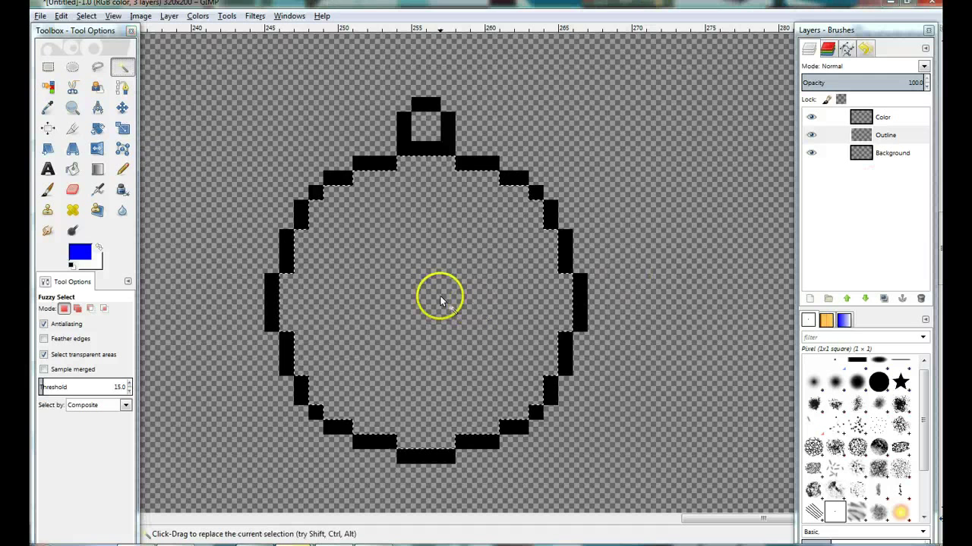
{"action": "left_click", "coordinate": [884, 117]}
{"action": "key", "text": "ctrl+shift+a"}
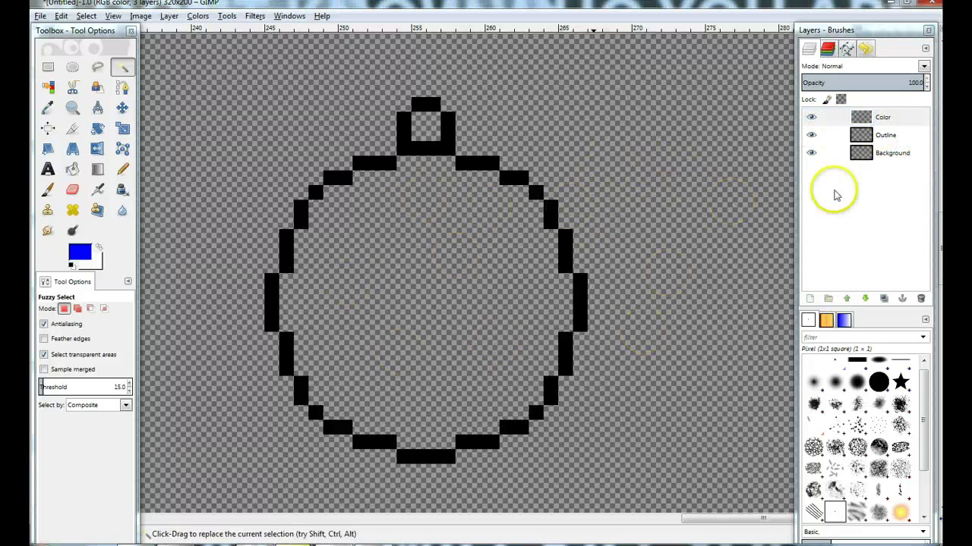
{"action": "left_click", "coordinate": [885, 136]}
{"action": "left_click", "coordinate": [413, 252]}
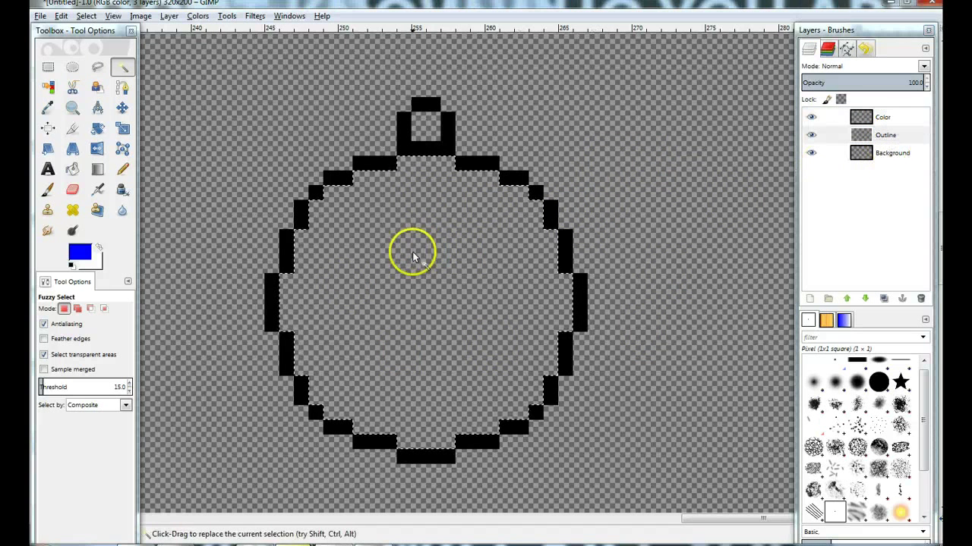
Fill the selection with blue on the Color layer using a large pencil, then select none.
{"action": "left_click", "coordinate": [878, 115]}
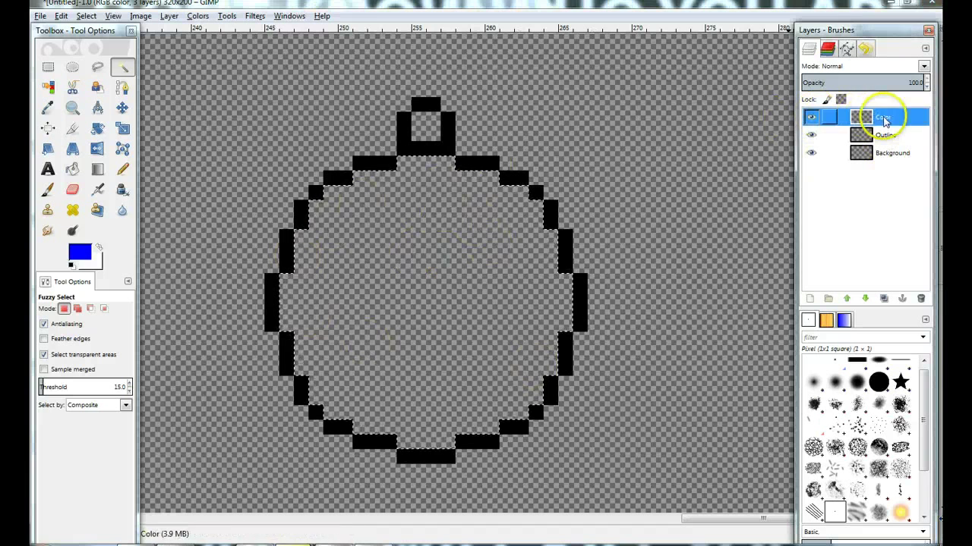
{"action": "left_click", "coordinate": [122, 169]}
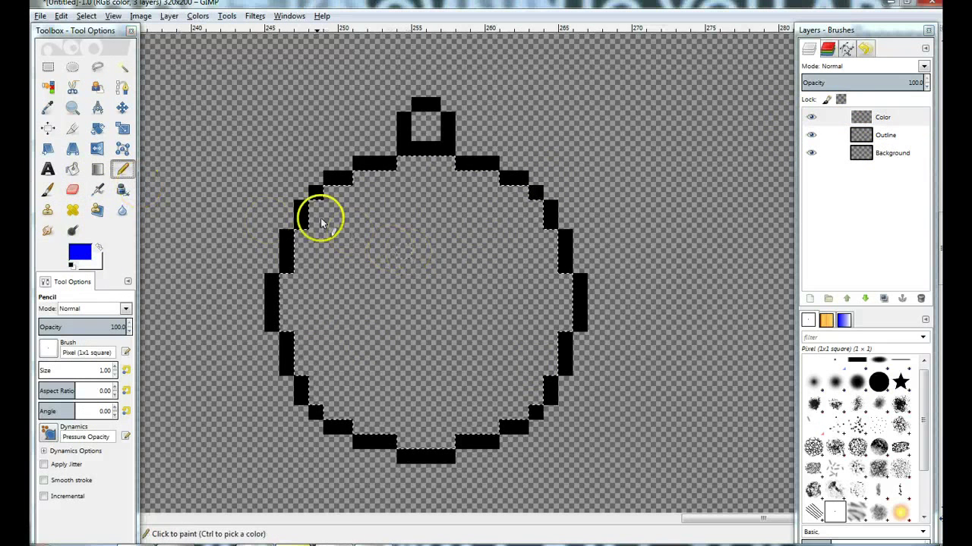
{"action": "mouse_move", "coordinate": [395, 207]}
{"action": "left_mouse_down"}
{"action": "mouse_move", "coordinate": [308, 212]}
{"action": "mouse_move", "coordinate": [458, 152]}
{"action": "mouse_move", "coordinate": [412, 195]}
{"action": "mouse_move", "coordinate": [330, 202]}
{"action": "mouse_move", "coordinate": [550, 251]}
{"action": "left_mouse_up"}
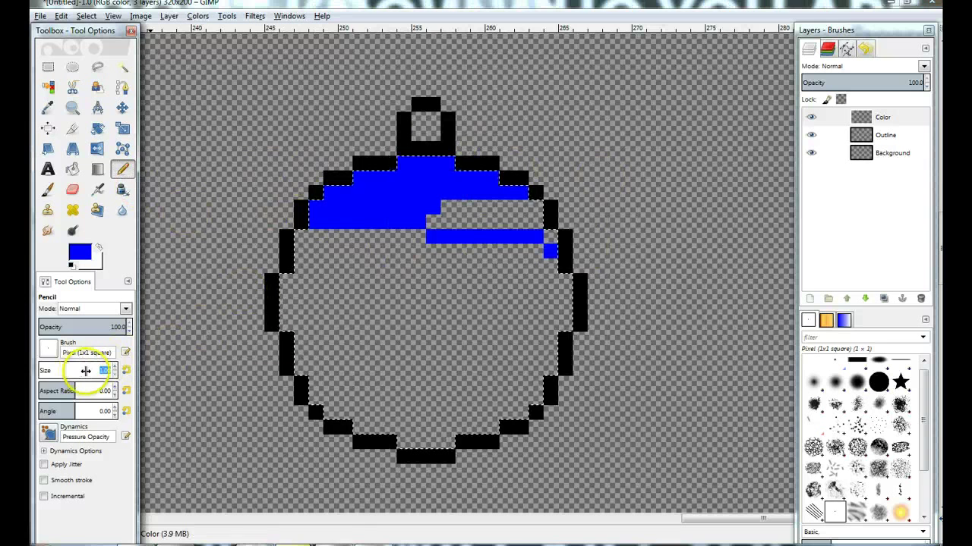
{"action": "left_click", "coordinate": [61, 370]}
{"action": "left_click", "coordinate": [403, 299]}
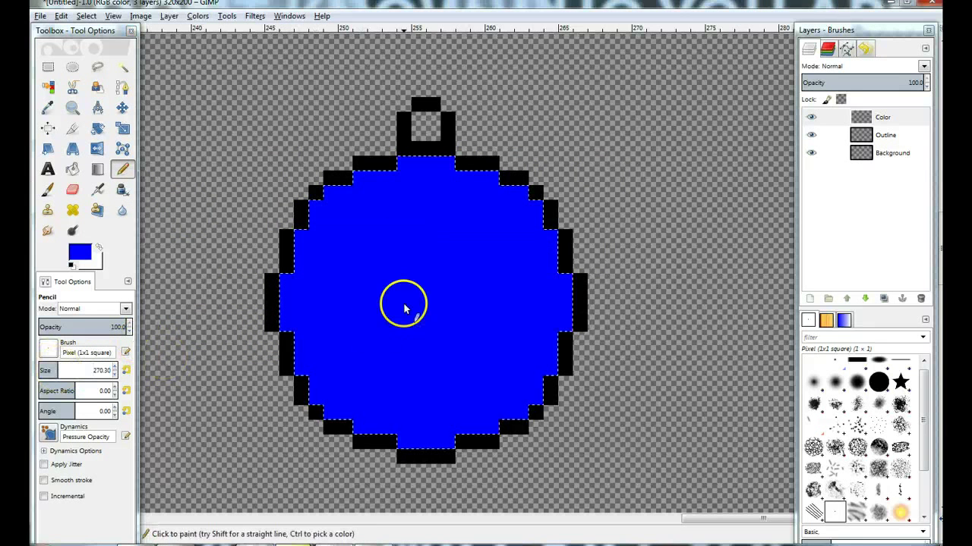
{"action": "left_click_drag", "start_coordinate": [73, 371], "coordinate": [40, 369]}
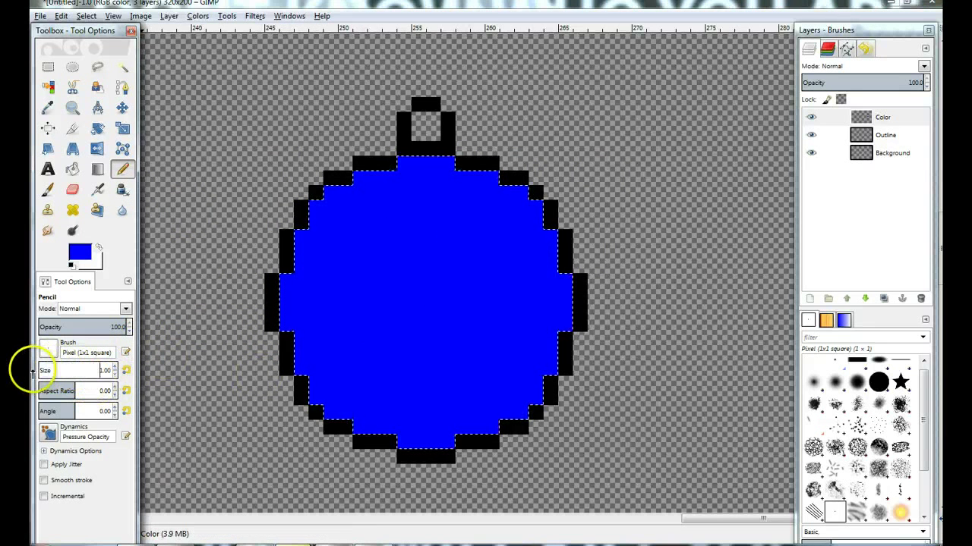
{"action": "left_click", "coordinate": [88, 15]}
{"action": "left_click", "coordinate": [106, 29]}
{"action": "left_click", "coordinate": [846, 203]}
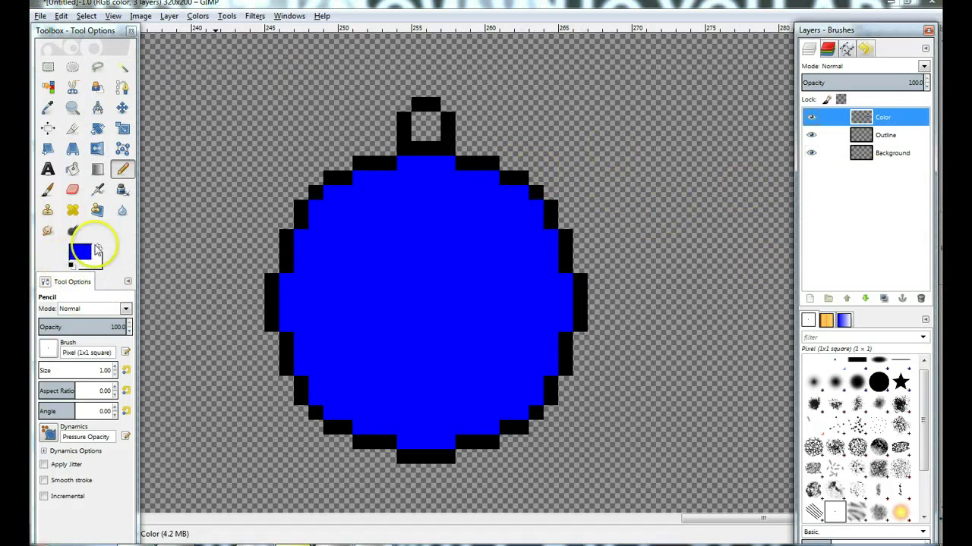
Set the foreground to light grey (e5e5e5) and fill the cap's hole with it.
{"action": "left_click", "coordinate": [77, 257]}
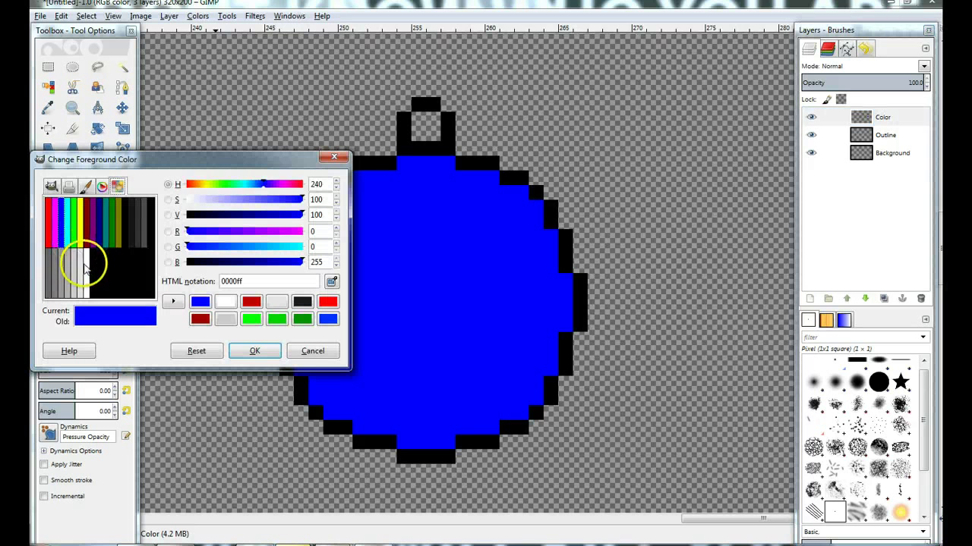
{"action": "left_click", "coordinate": [83, 264]}
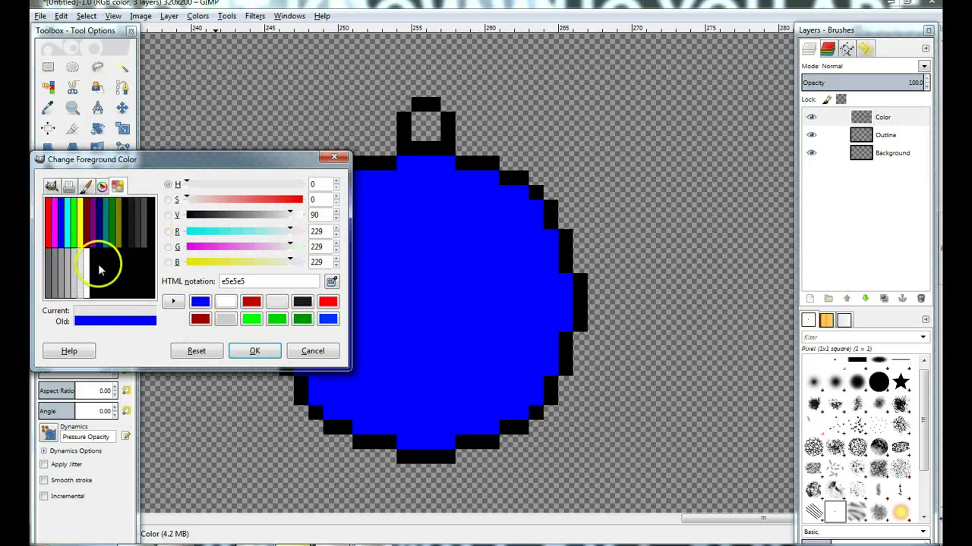
{"action": "left_click", "coordinate": [255, 351]}
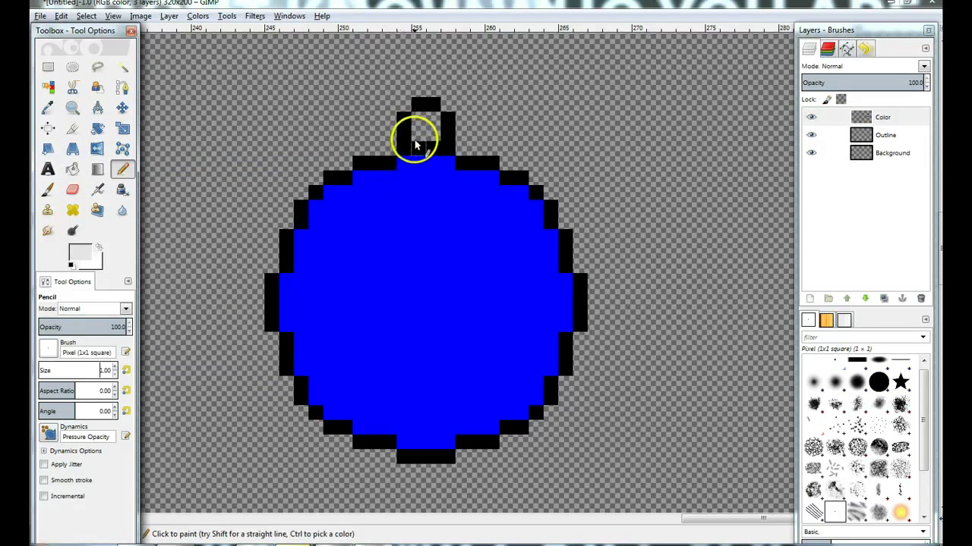
{"action": "mouse_move", "coordinate": [415, 135]}
{"action": "left_mouse_down"}
{"action": "mouse_move", "coordinate": [436, 130]}
{"action": "mouse_move", "coordinate": [418, 123]}
{"action": "mouse_move", "coordinate": [429, 116]}
{"action": "left_mouse_up"}
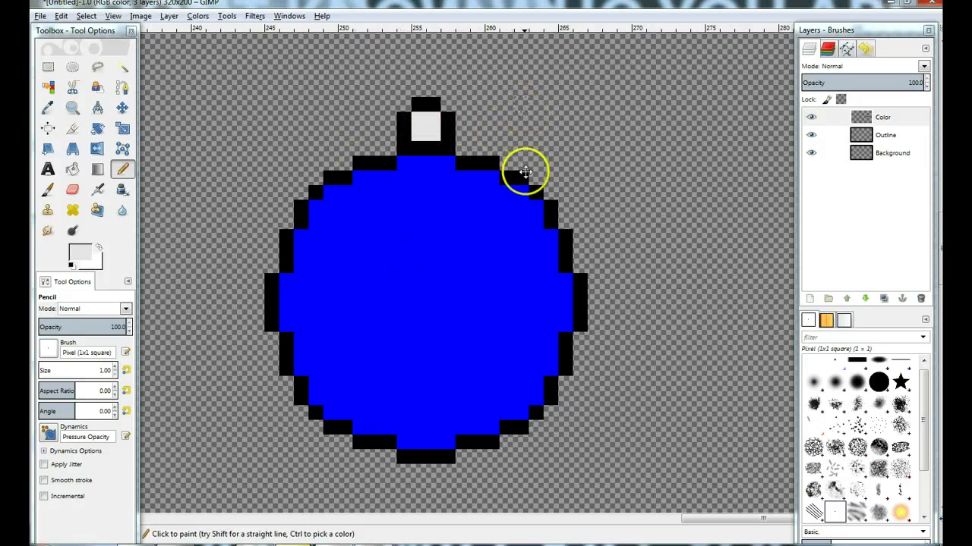
Draw a light grey hanger line rising from the cap and begin a new layer named Shading.
{"action": "scroll", "coordinate": [524, 167], "scroll_direction": "up", "scroll_amount": 2}
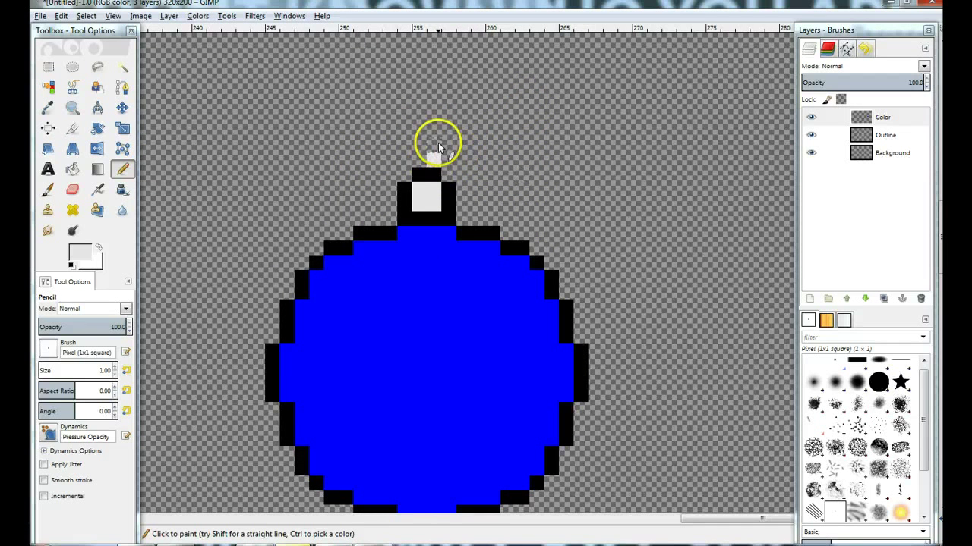
{"action": "left_click_drag", "start_coordinate": [438, 148], "coordinate": [440, 123]}
{"action": "left_click", "coordinate": [447, 118]}
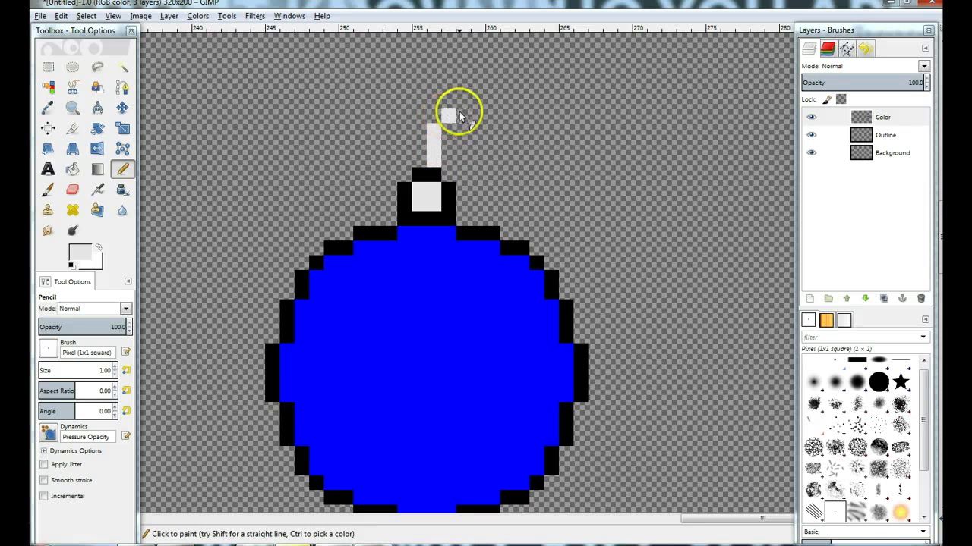
{"action": "scroll", "coordinate": [503, 202], "scroll_direction": "down", "scroll_amount": 2}
{"action": "scroll", "coordinate": [482, 147], "scroll_direction": "right", "scroll_amount": 1}
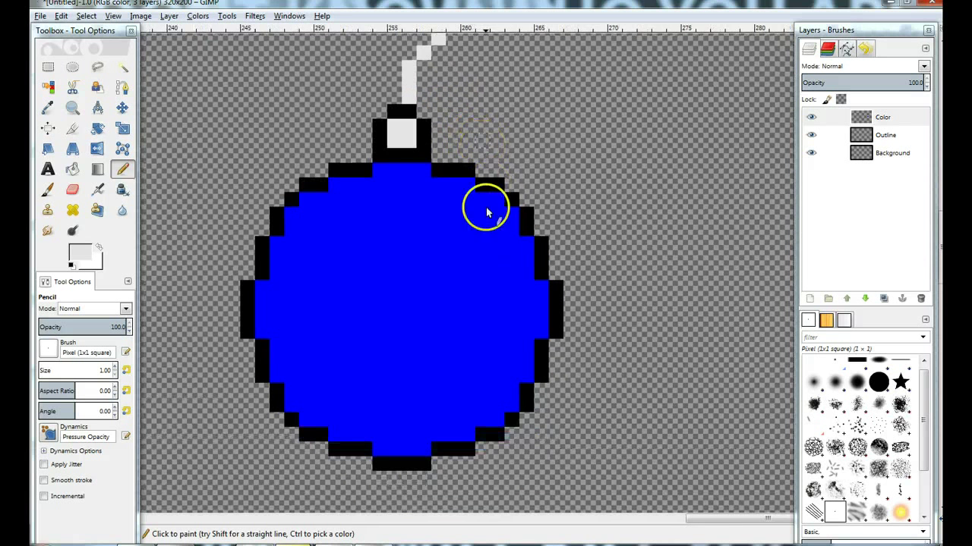
{"action": "scroll", "coordinate": [539, 166], "scroll_direction": "left", "scroll_amount": 1}
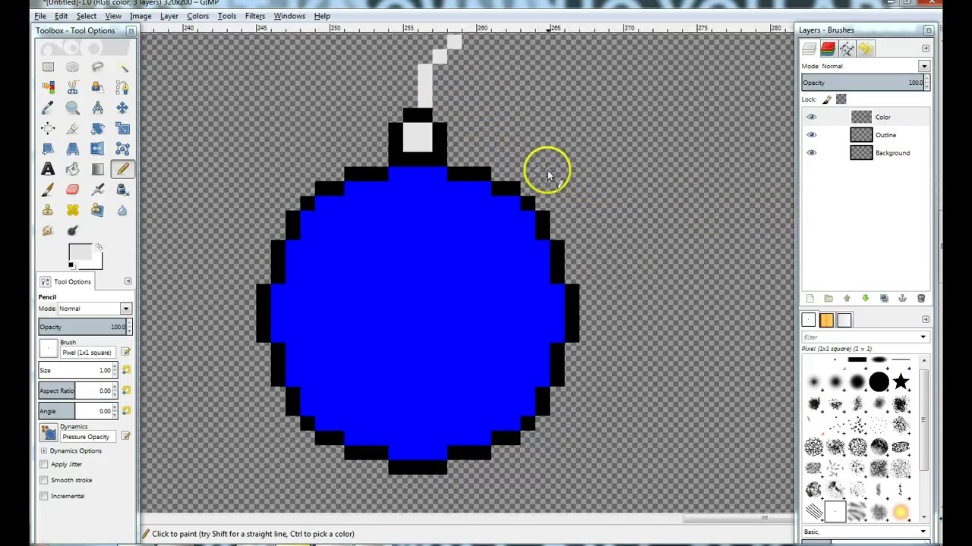
{"action": "left_click", "coordinate": [808, 299]}
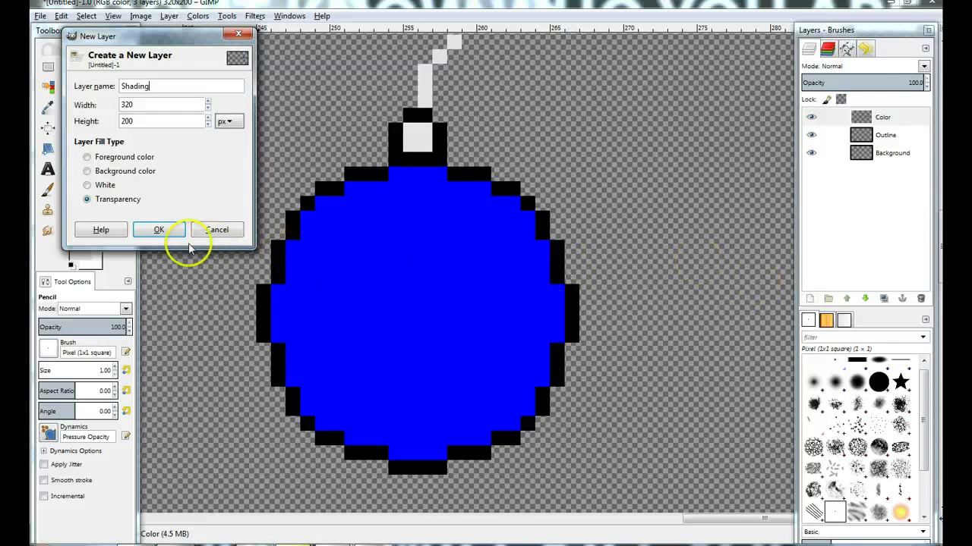
Create the Shading layer, reset colours to black and white, and set its opacity to 40.
{"action": "left_click", "coordinate": [158, 229]}
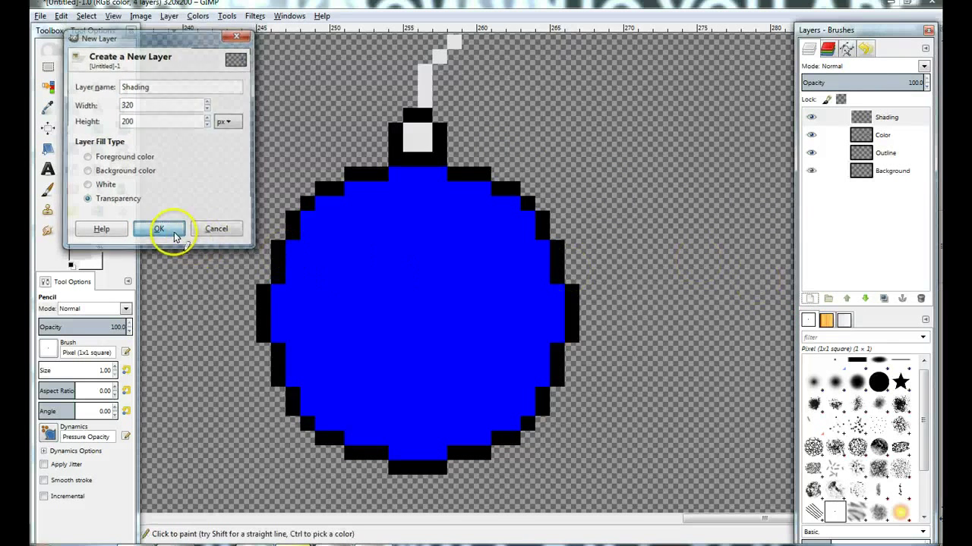
{"action": "left_click", "coordinate": [70, 263]}
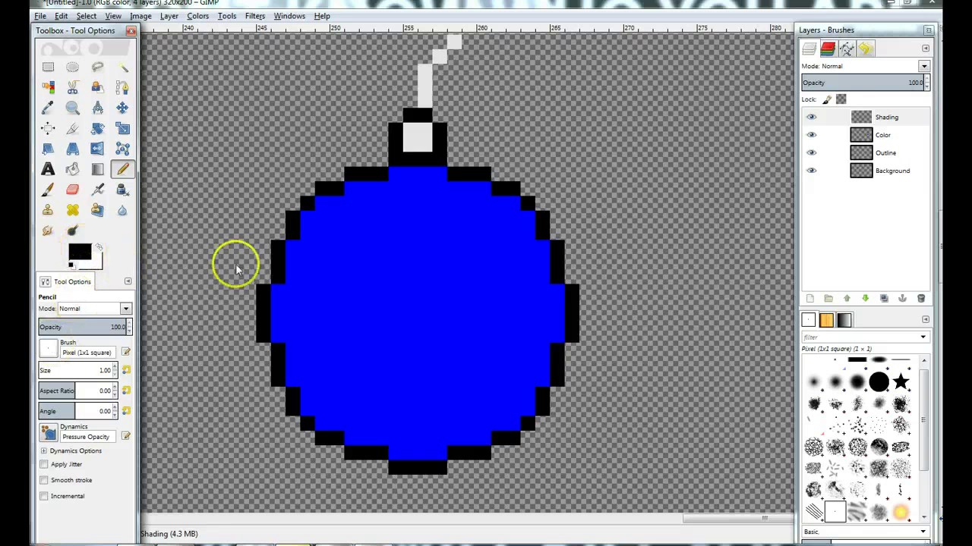
{"action": "left_click", "coordinate": [913, 82]}
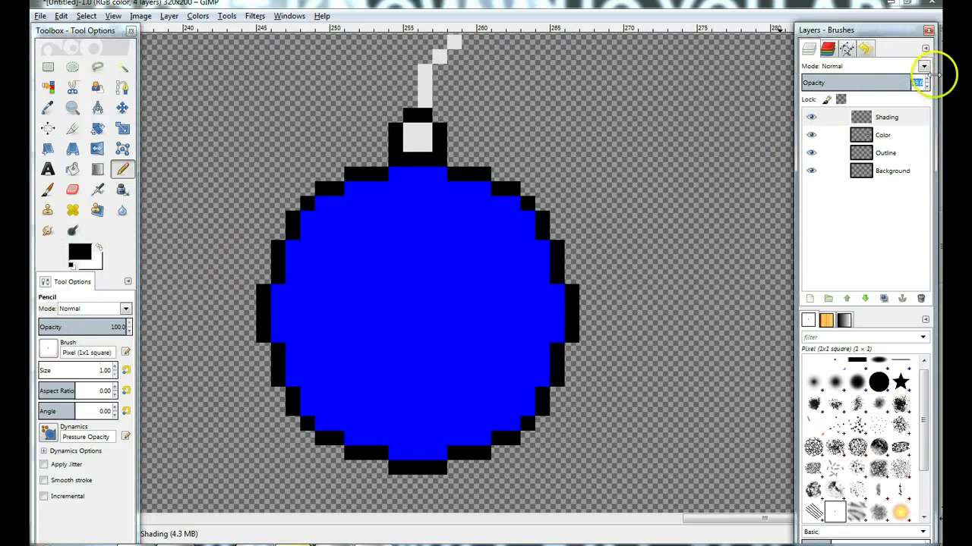
{"action": "type", "text": "40"}
{"action": "key", "text": "Return"}
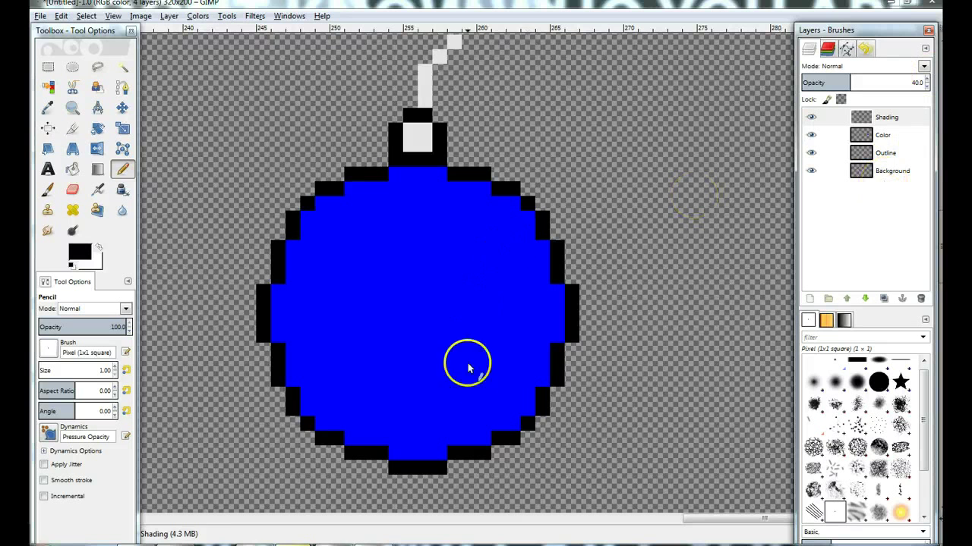
Pencil black shading along the ball's bottom and right edges and a row beneath it.
{"action": "left_click", "coordinate": [481, 438]}
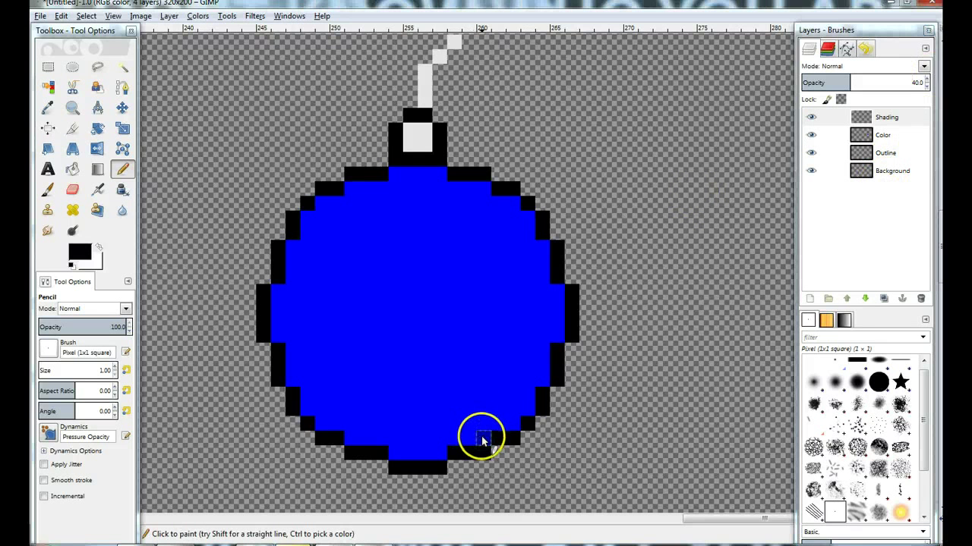
{"action": "mouse_move", "coordinate": [460, 438]}
{"action": "left_mouse_down"}
{"action": "mouse_move", "coordinate": [493, 435]}
{"action": "mouse_move", "coordinate": [533, 410]}
{"action": "mouse_move", "coordinate": [557, 338]}
{"action": "left_mouse_up"}
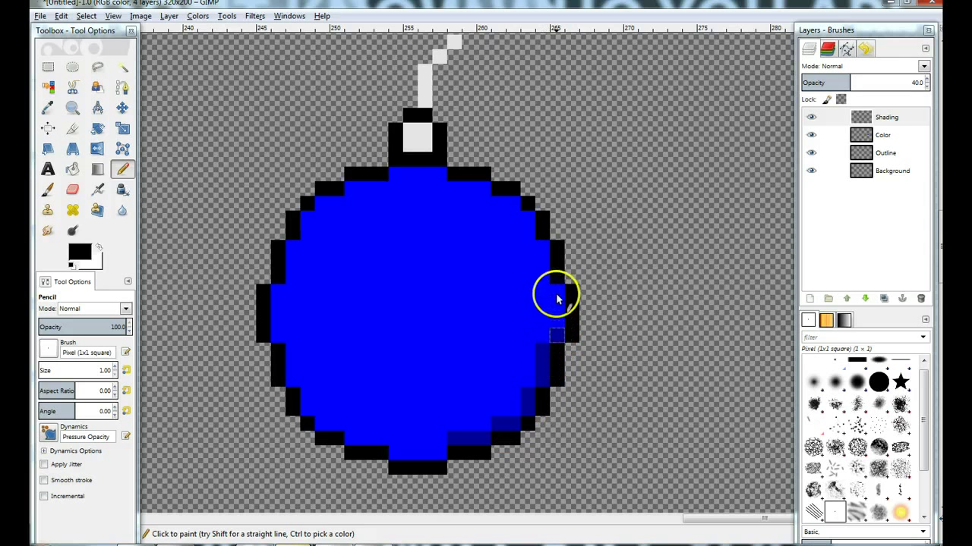
{"action": "left_click_drag", "start_coordinate": [556, 300], "coordinate": [551, 363]}
{"action": "mouse_move", "coordinate": [535, 459]}
{"action": "left_mouse_down"}
{"action": "mouse_move", "coordinate": [539, 433]}
{"action": "mouse_move", "coordinate": [485, 469]}
{"action": "mouse_move", "coordinate": [460, 471]}
{"action": "mouse_move", "coordinate": [477, 459]}
{"action": "mouse_move", "coordinate": [474, 431]}
{"action": "mouse_move", "coordinate": [457, 450]}
{"action": "mouse_move", "coordinate": [395, 445]}
{"action": "mouse_move", "coordinate": [376, 428]}
{"action": "mouse_move", "coordinate": [314, 412]}
{"action": "mouse_move", "coordinate": [307, 398]}
{"action": "mouse_move", "coordinate": [276, 410]}
{"action": "mouse_move", "coordinate": [289, 384]}
{"action": "left_mouse_up"}
{"action": "scroll", "coordinate": [471, 434], "scroll_direction": "down", "scroll_amount": 1}
{"action": "mouse_move", "coordinate": [448, 395]}
{"action": "left_mouse_down"}
{"action": "mouse_move", "coordinate": [544, 397]}
{"action": "mouse_move", "coordinate": [541, 389]}
{"action": "mouse_move", "coordinate": [489, 404]}
{"action": "mouse_move", "coordinate": [478, 425]}
{"action": "mouse_move", "coordinate": [540, 401]}
{"action": "mouse_move", "coordinate": [527, 419]}
{"action": "mouse_move", "coordinate": [480, 443]}
{"action": "mouse_move", "coordinate": [454, 443]}
{"action": "mouse_move", "coordinate": [443, 457]}
{"action": "mouse_move", "coordinate": [397, 459]}
{"action": "mouse_move", "coordinate": [320, 430]}
{"action": "left_mouse_up"}
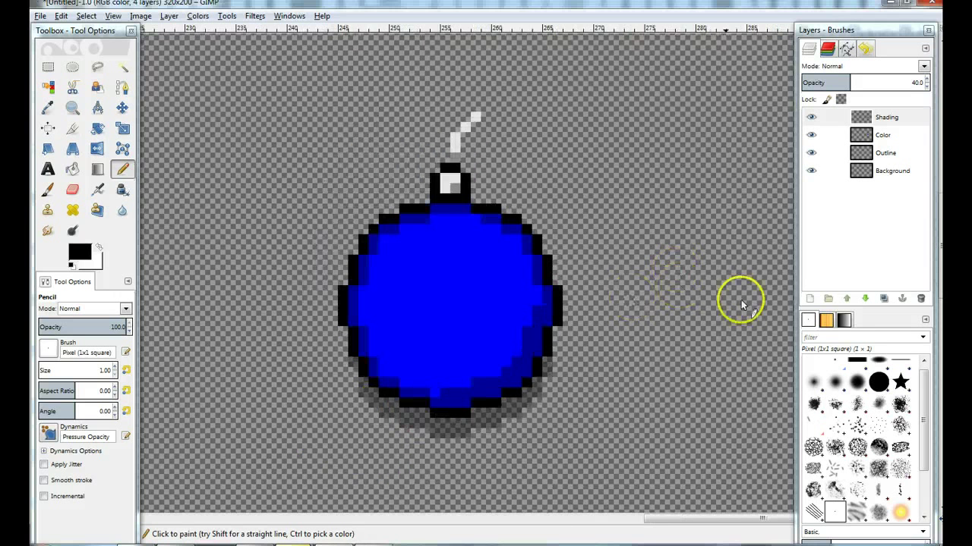
Add the Shading Light layer above Shading and set its opacity to 20%.
{"action": "left_click", "coordinate": [809, 299]}
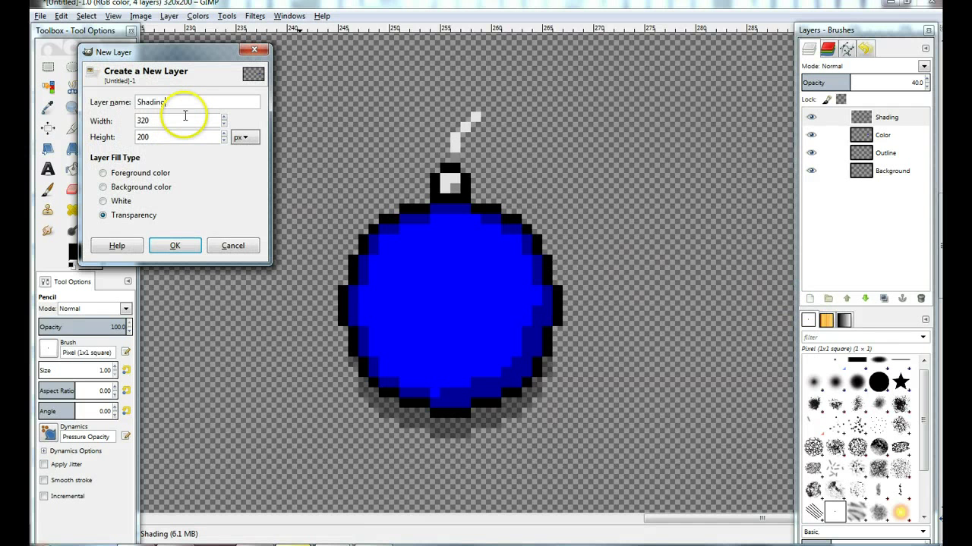
{"action": "key", "text": "Return"}
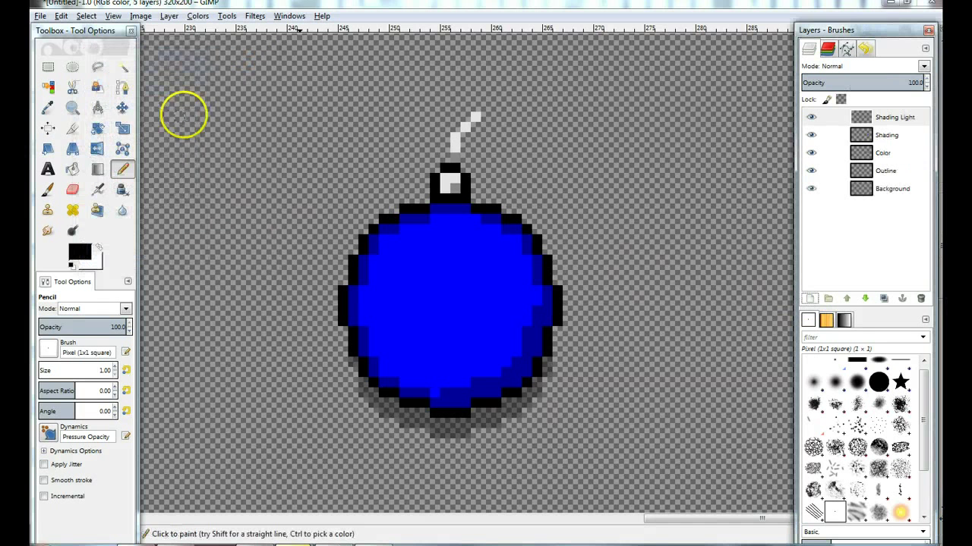
{"action": "left_click", "coordinate": [884, 135]}
{"action": "left_click", "coordinate": [888, 116]}
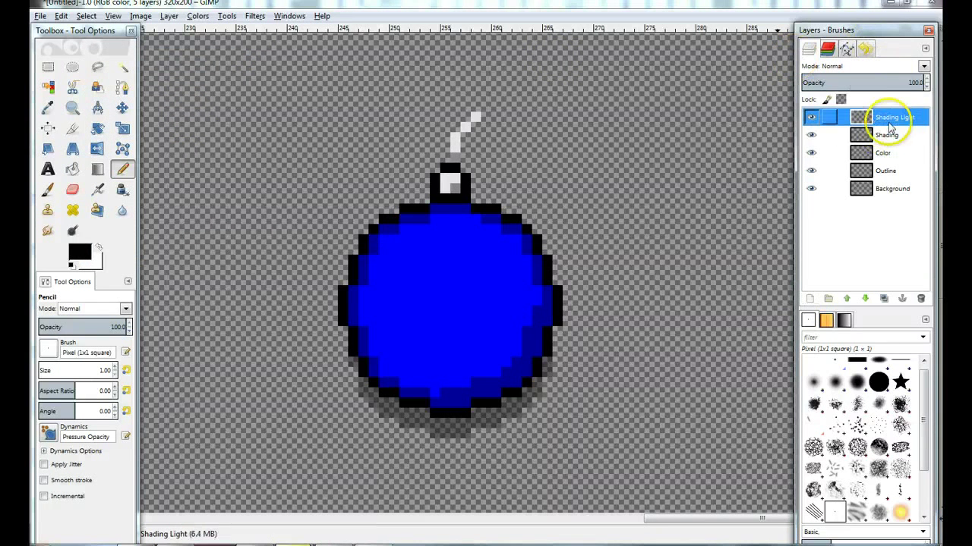
{"action": "left_click", "coordinate": [916, 82]}
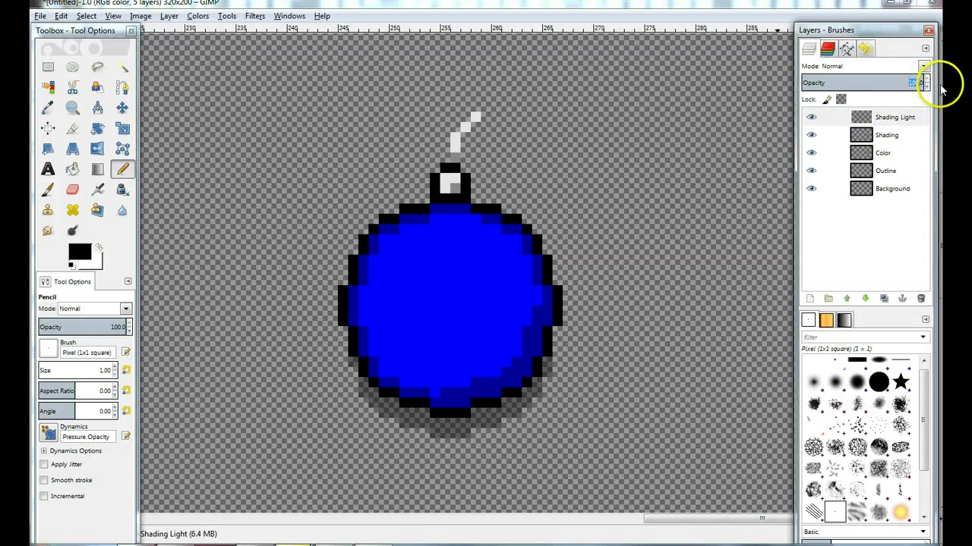
{"action": "type", "text": "40"}
{"action": "key", "text": "Return"}
{"action": "left_click", "coordinate": [892, 131]}
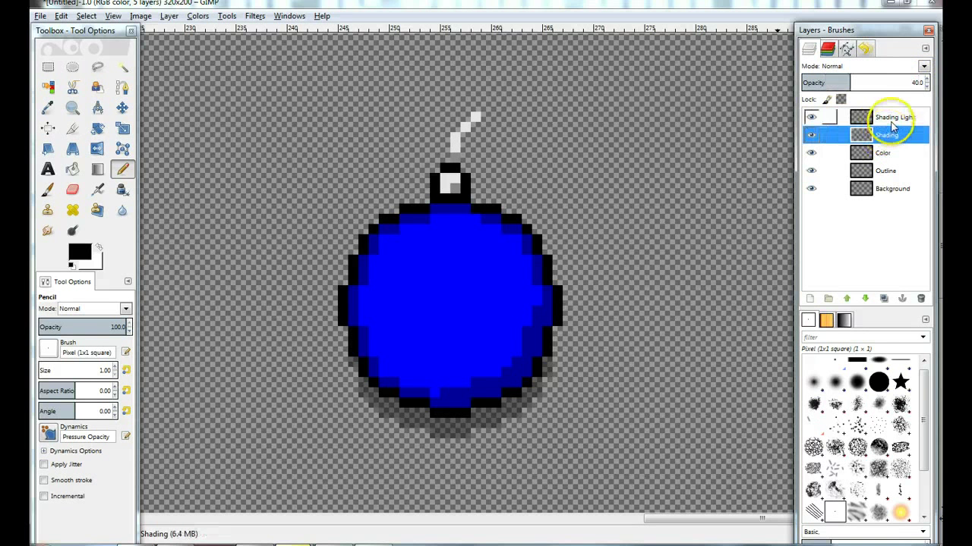
{"action": "left_click", "coordinate": [892, 120]}
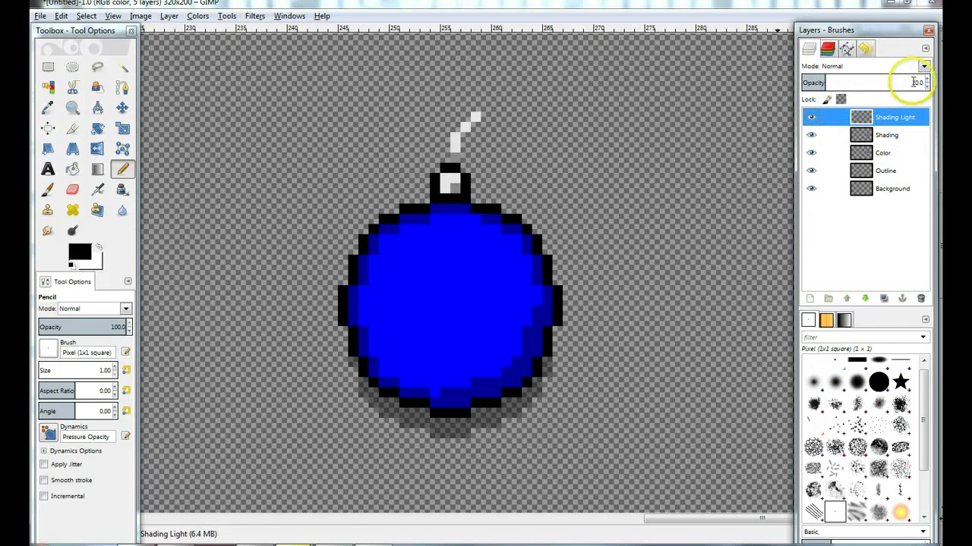
{"action": "left_click", "coordinate": [516, 347]}
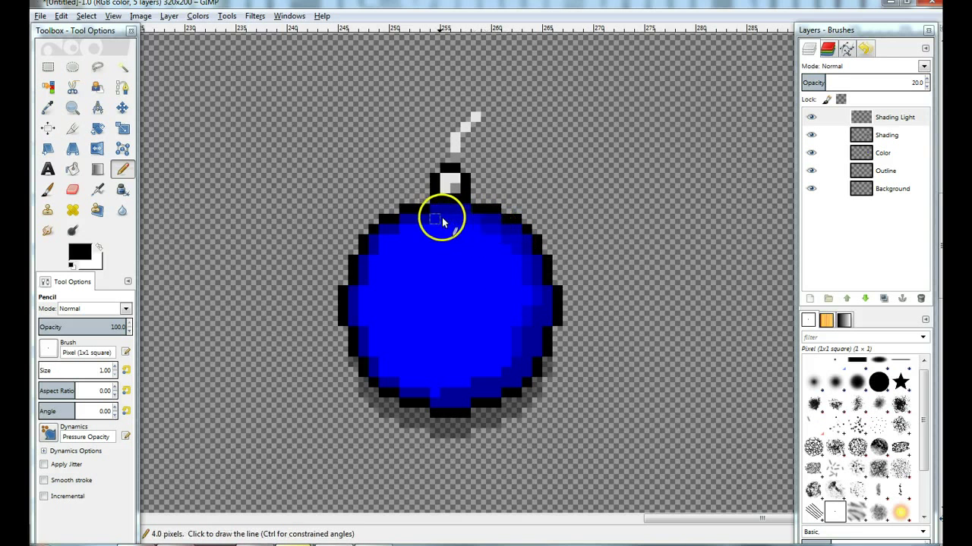
Paint light pixels on the hanger and cap on the Shading Light layer.
{"action": "left_click", "coordinate": [865, 135]}
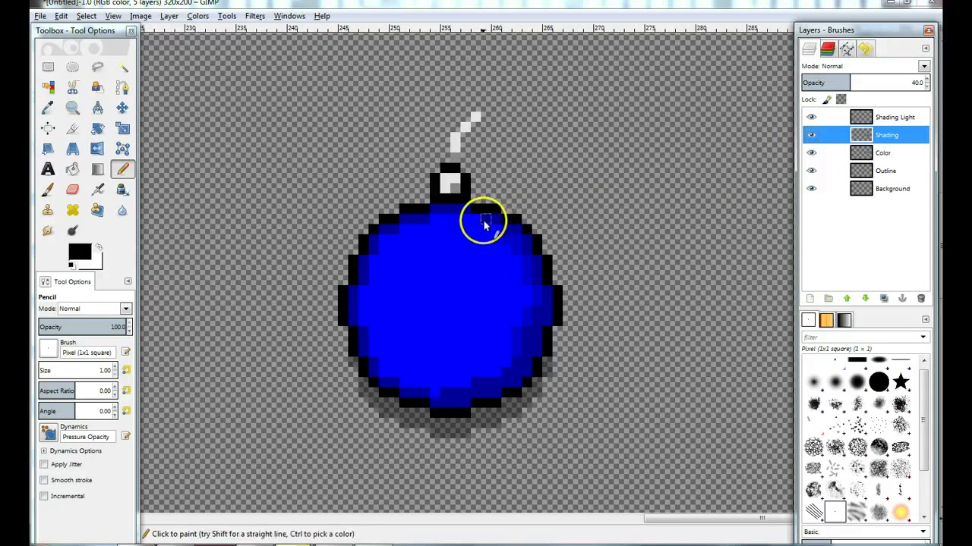
{"action": "left_click", "coordinate": [884, 117]}
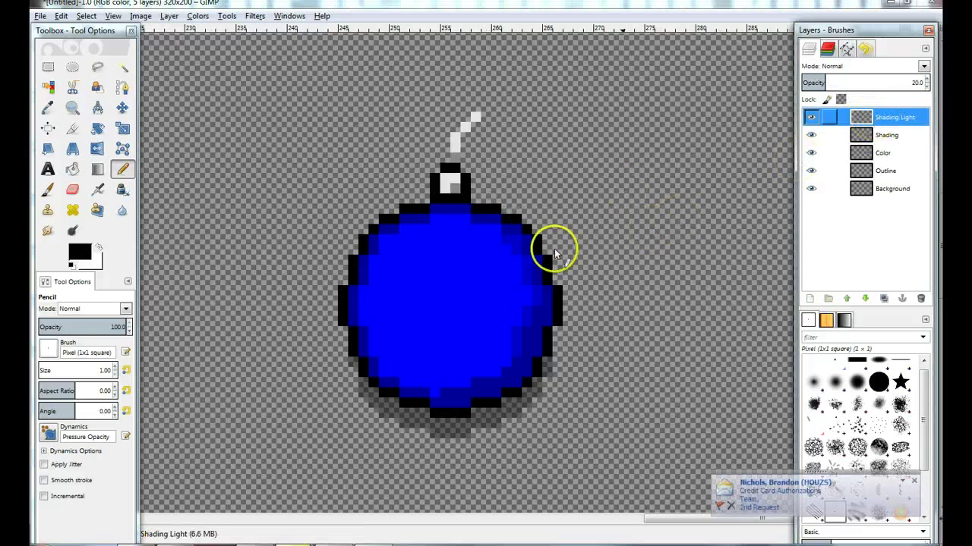
{"action": "left_click", "coordinate": [497, 232]}
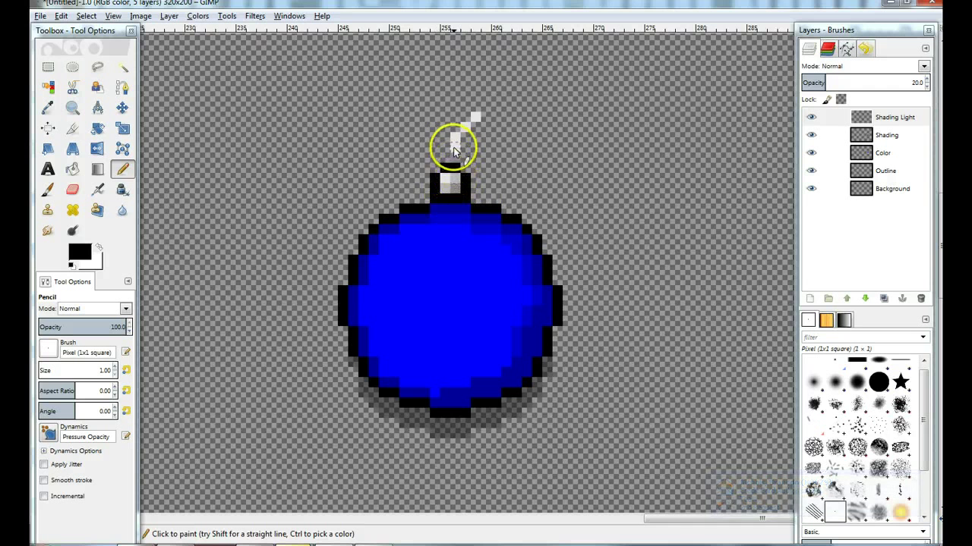
{"action": "left_click_drag", "start_coordinate": [454, 148], "coordinate": [461, 214]}
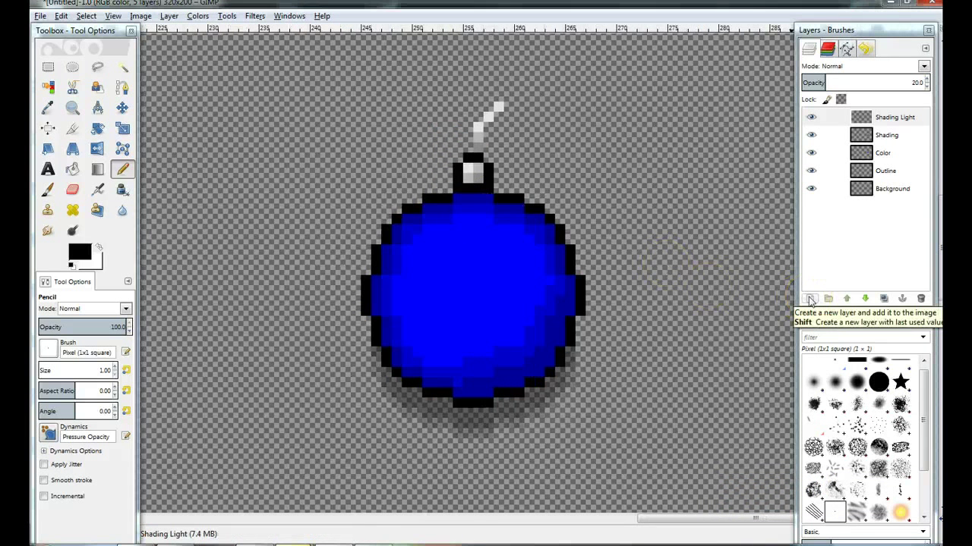
Create a Details layer below Shading at 60% opacity and pencil dark pixels on the ball.
{"action": "left_click", "coordinate": [809, 299]}
{"action": "left_click_drag", "start_coordinate": [199, 76], "coordinate": [275, 129]}
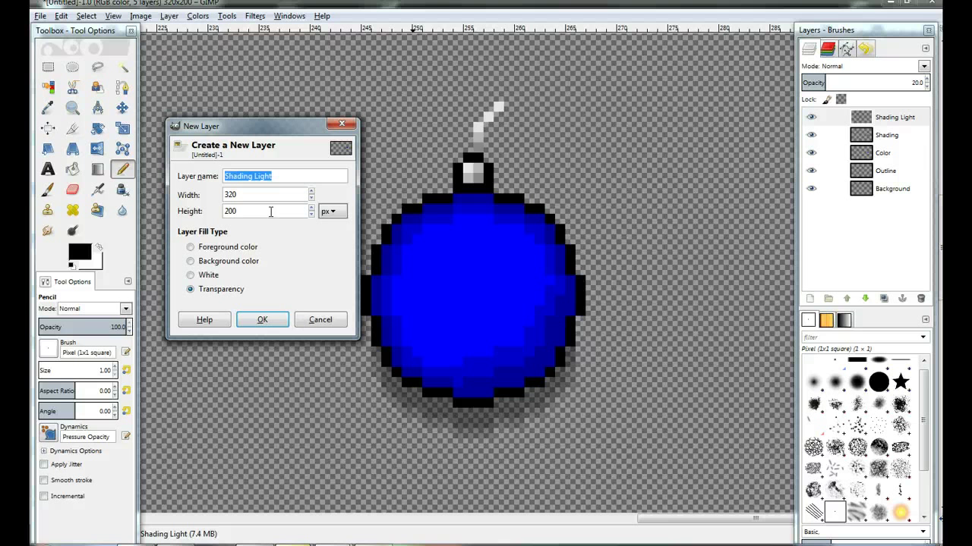
{"action": "type", "text": "ils"}
{"action": "key", "text": "Return"}
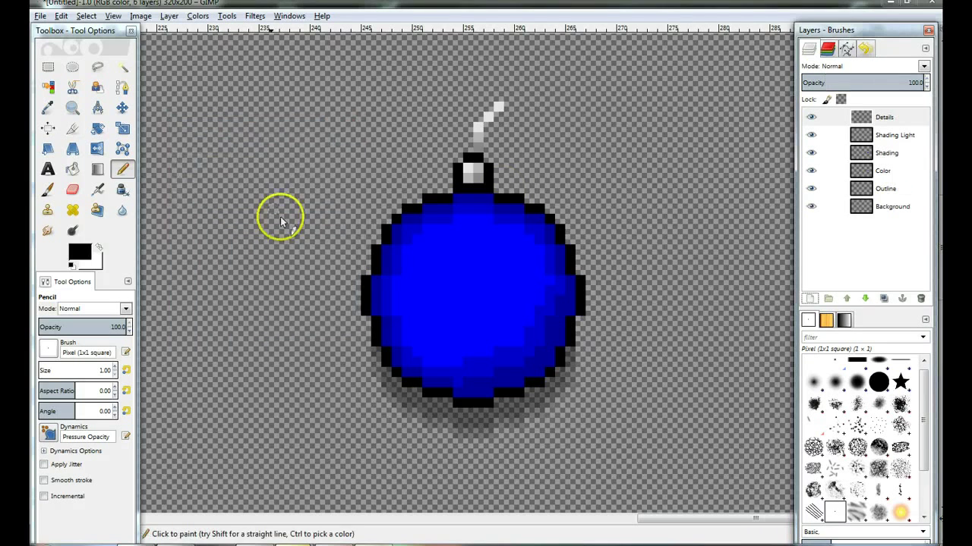
{"action": "left_click_drag", "start_coordinate": [901, 121], "coordinate": [902, 156]}
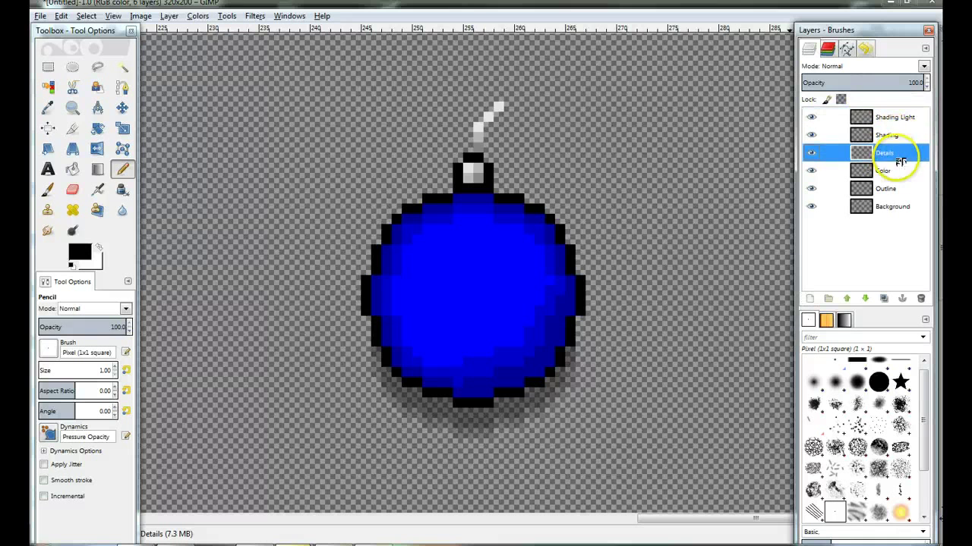
{"action": "double_click", "coordinate": [914, 82]}
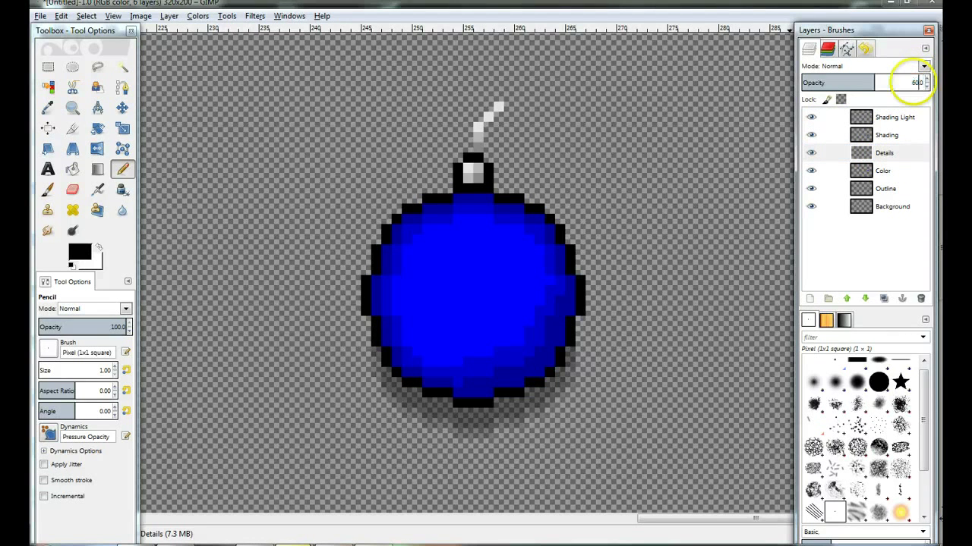
{"action": "left_click_drag", "start_coordinate": [499, 311], "coordinate": [506, 313]}
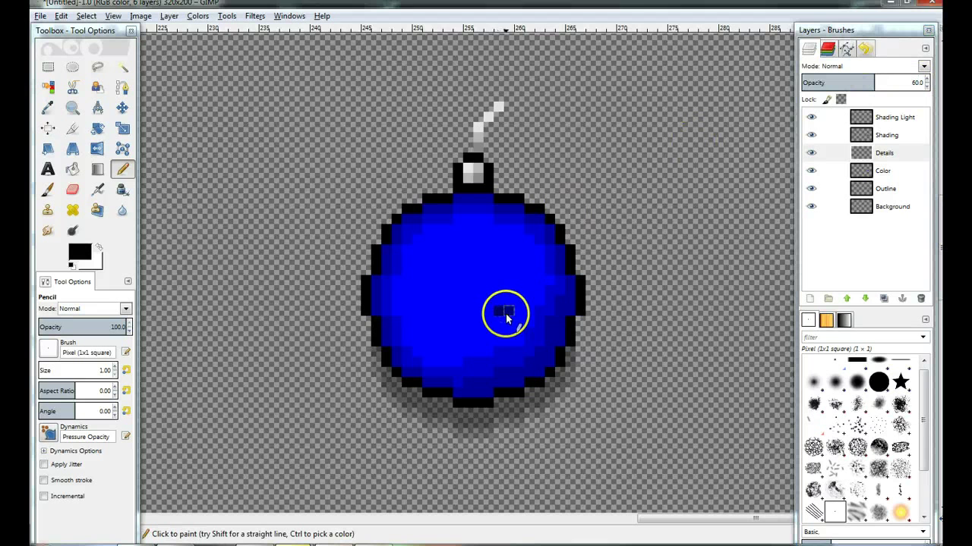
{"action": "key", "text": "ctrl"}
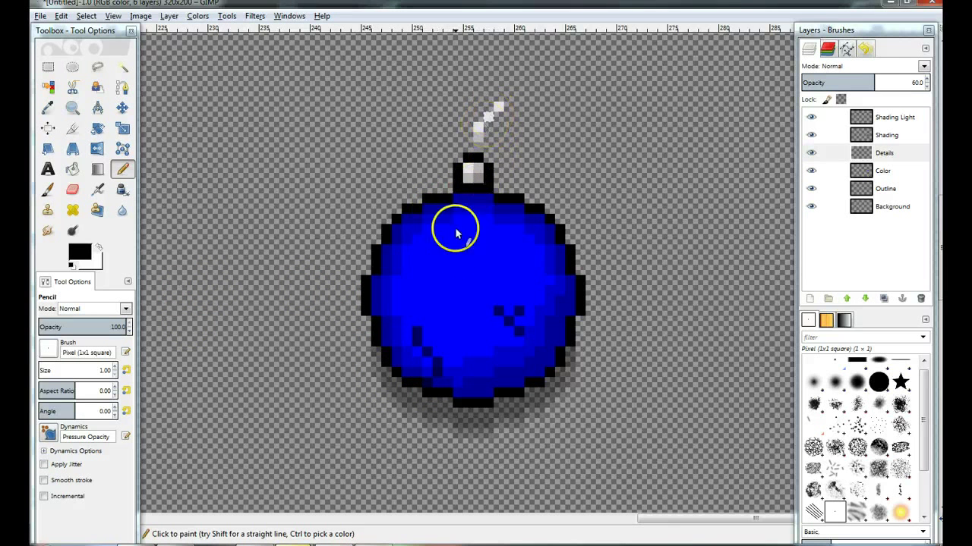
Add a Highlights layer at the top of the stack and set the foreground colour to white.
{"action": "left_click", "coordinate": [811, 299]}
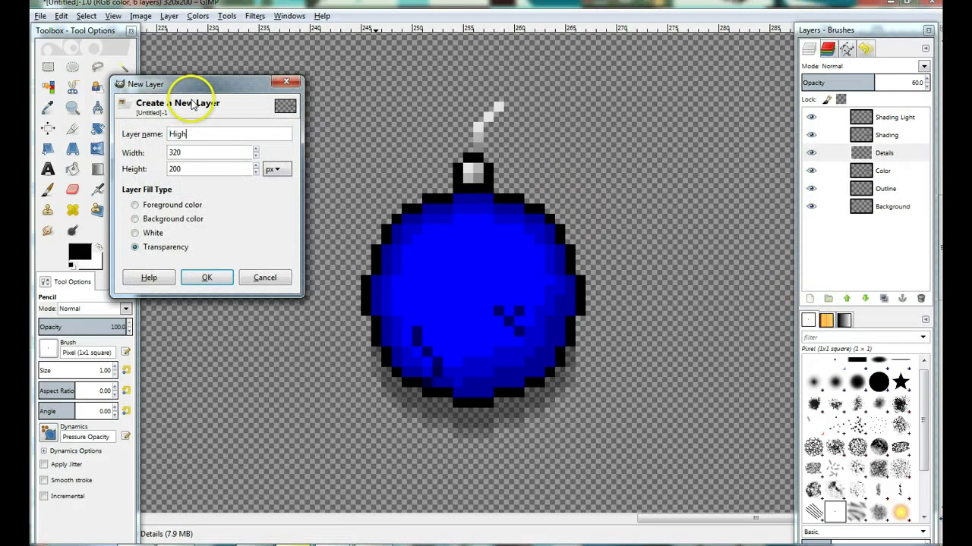
{"action": "key", "text": "Return"}
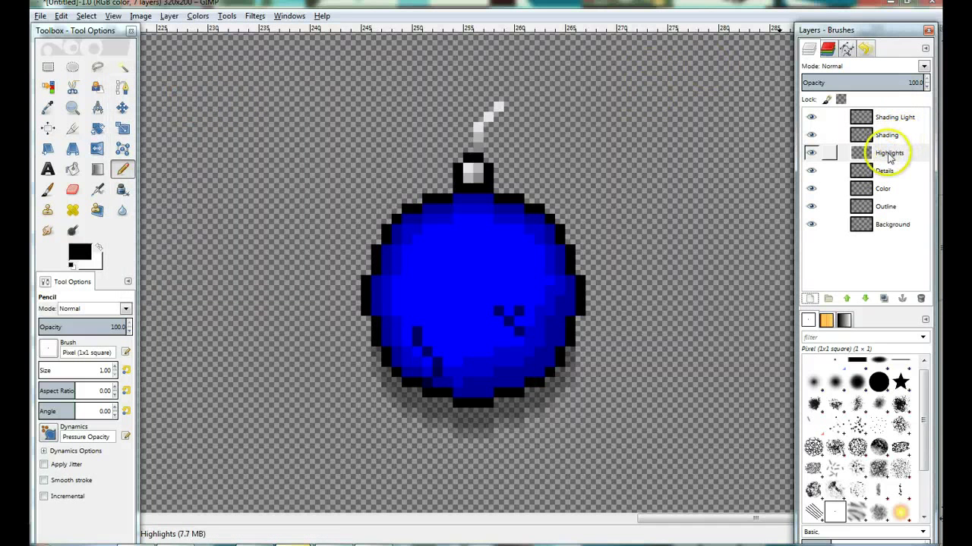
{"action": "mouse_move", "coordinate": [890, 157]}
{"action": "left_mouse_down"}
{"action": "mouse_move", "coordinate": [877, 135]}
{"action": "mouse_move", "coordinate": [881, 118]}
{"action": "left_mouse_up"}
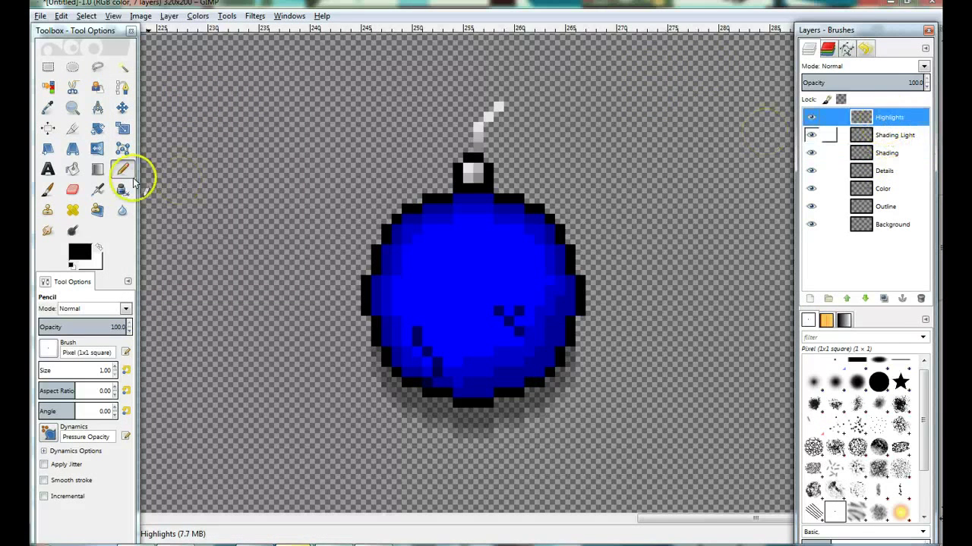
{"action": "left_click", "coordinate": [79, 253]}
{"action": "left_click", "coordinate": [86, 262]}
{"action": "left_click", "coordinate": [244, 352]}
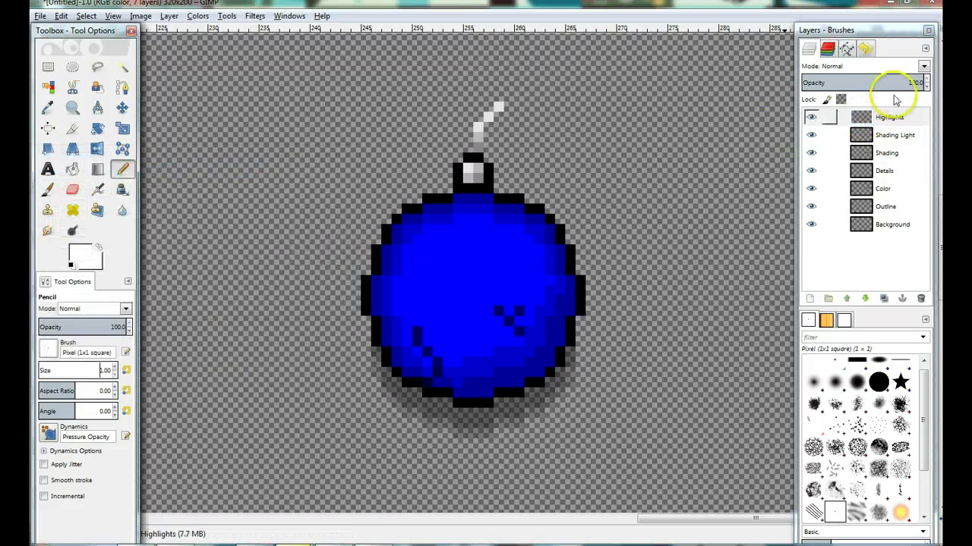
Set Highlights opacity to 15% and paint a white stripe on the ball's upper left.
{"action": "double_click", "coordinate": [915, 81]}
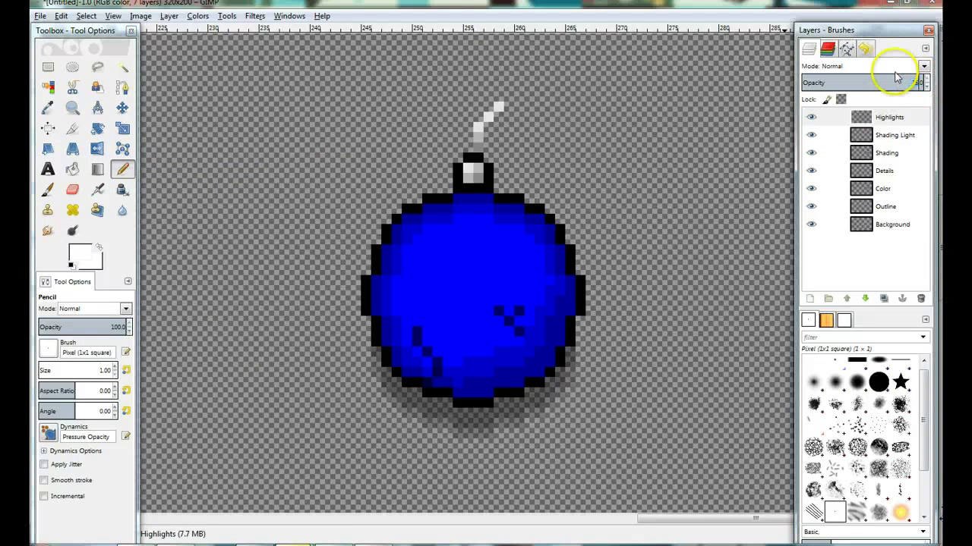
{"action": "type", "text": "15"}
{"action": "key", "text": "Return"}
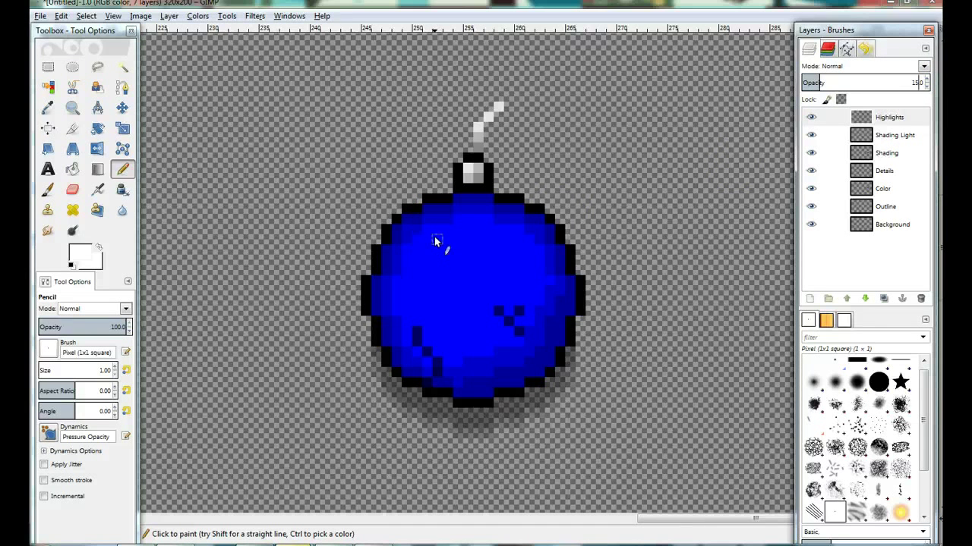
{"action": "mouse_move", "coordinate": [435, 241]}
{"action": "left_mouse_down"}
{"action": "mouse_move", "coordinate": [423, 245]}
{"action": "mouse_move", "coordinate": [438, 223]}
{"action": "mouse_move", "coordinate": [432, 251]}
{"action": "mouse_move", "coordinate": [445, 238]}
{"action": "mouse_move", "coordinate": [421, 263]}
{"action": "mouse_move", "coordinate": [447, 238]}
{"action": "left_mouse_up"}
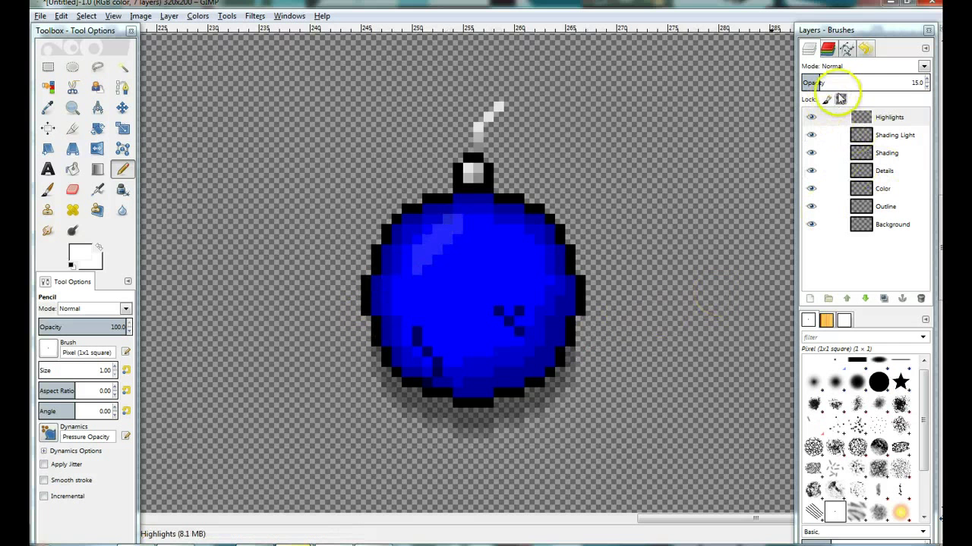
{"action": "left_click", "coordinate": [873, 82]}
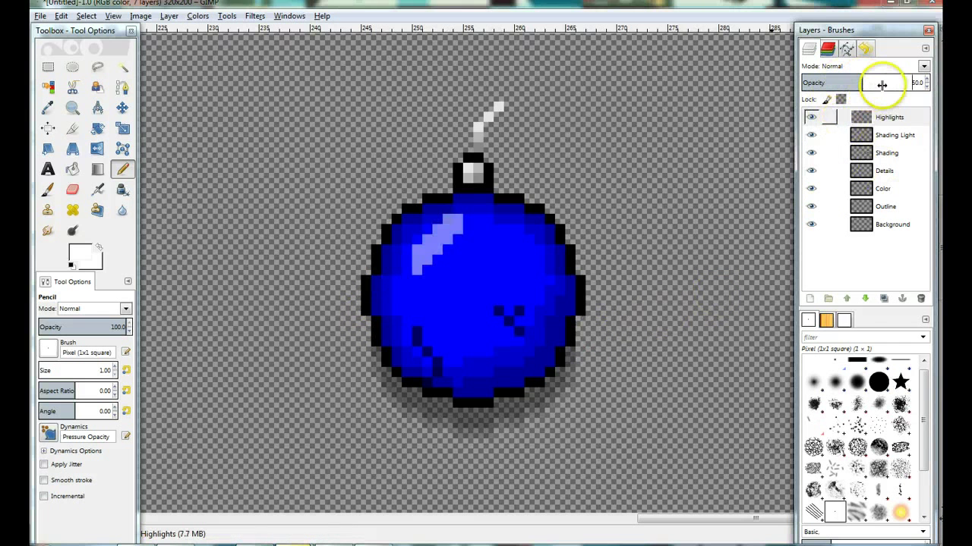
{"action": "left_click", "coordinate": [835, 84]}
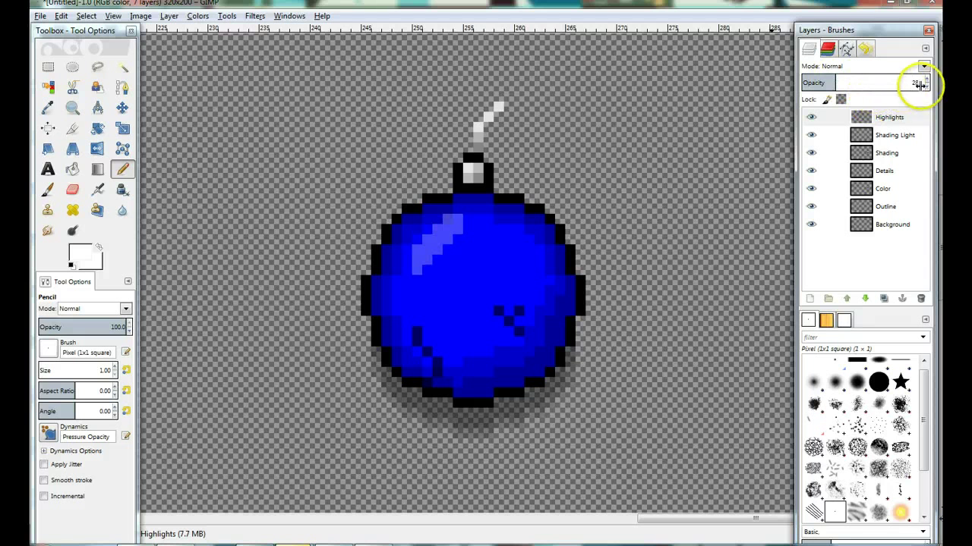
{"action": "key", "text": "Return"}
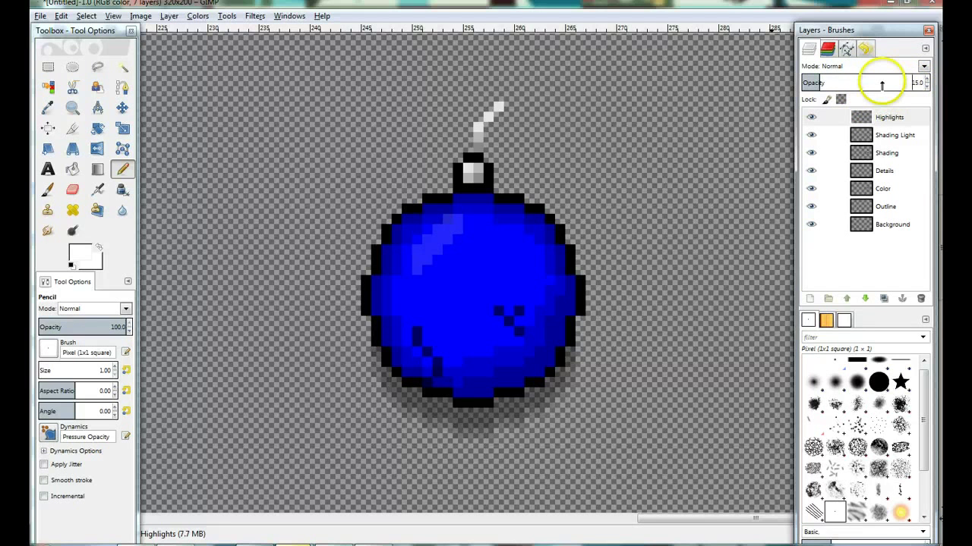
{"action": "left_click", "coordinate": [863, 265]}
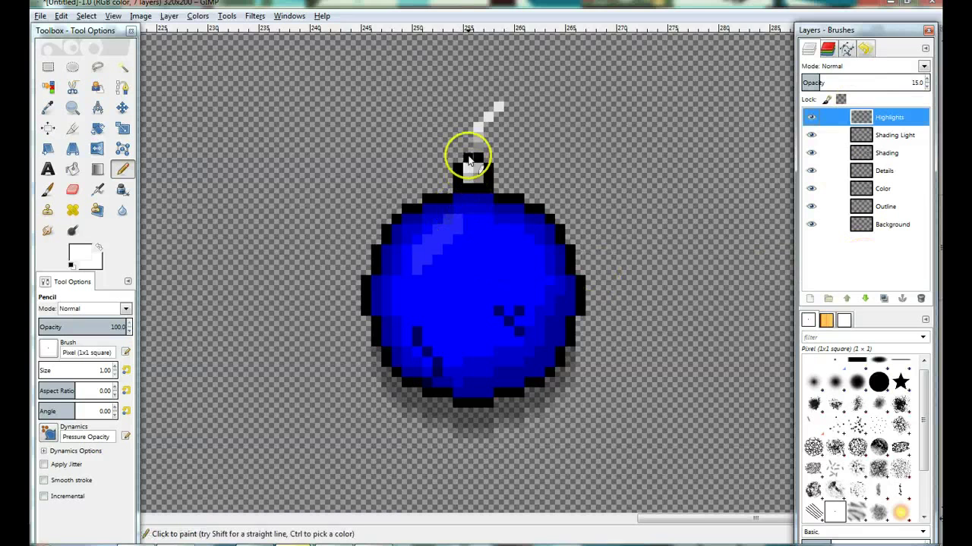
Centre the finished bauble in view and open the Image menu.
{"action": "scroll", "coordinate": [506, 178], "scroll_direction": "down", "scroll_amount": 1}
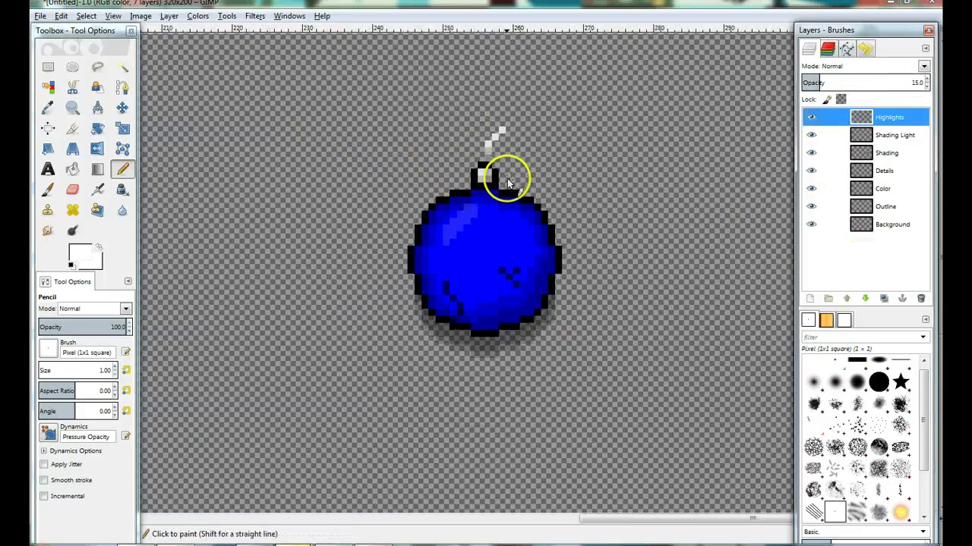
{"action": "scroll", "coordinate": [531, 175], "scroll_direction": "up", "scroll_amount": 1}
{"action": "scroll", "coordinate": [546, 171], "scroll_direction": "right", "scroll_amount": 2}
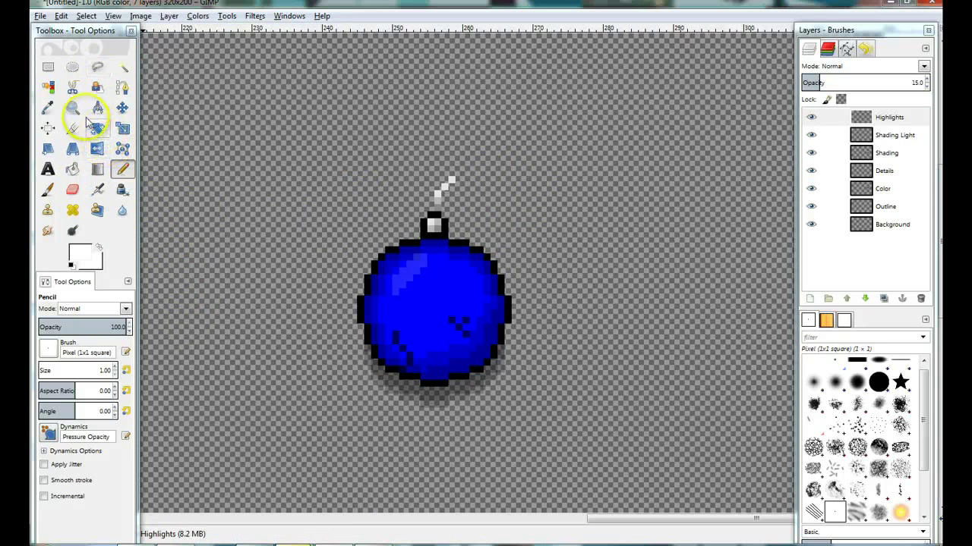
{"action": "scroll", "coordinate": [368, 164], "scroll_direction": "down", "scroll_amount": 4}
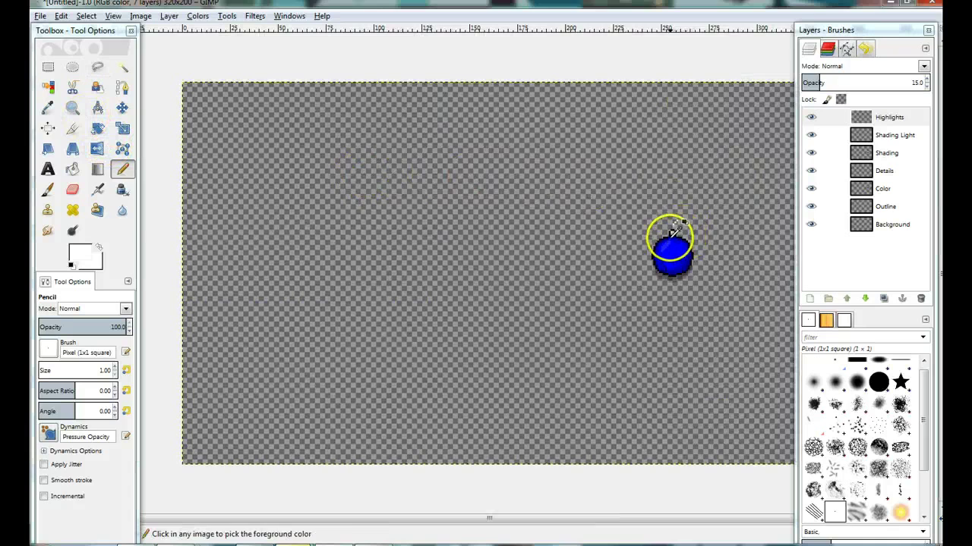
{"action": "scroll", "coordinate": [676, 239], "scroll_direction": "up", "scroll_amount": 2}
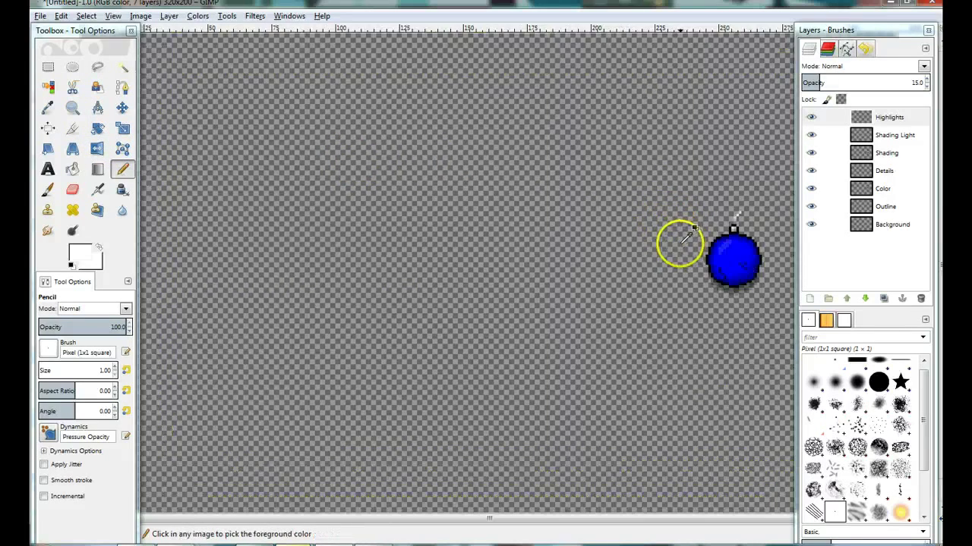
{"action": "scroll", "coordinate": [592, 299], "scroll_direction": "right", "scroll_amount": 3}
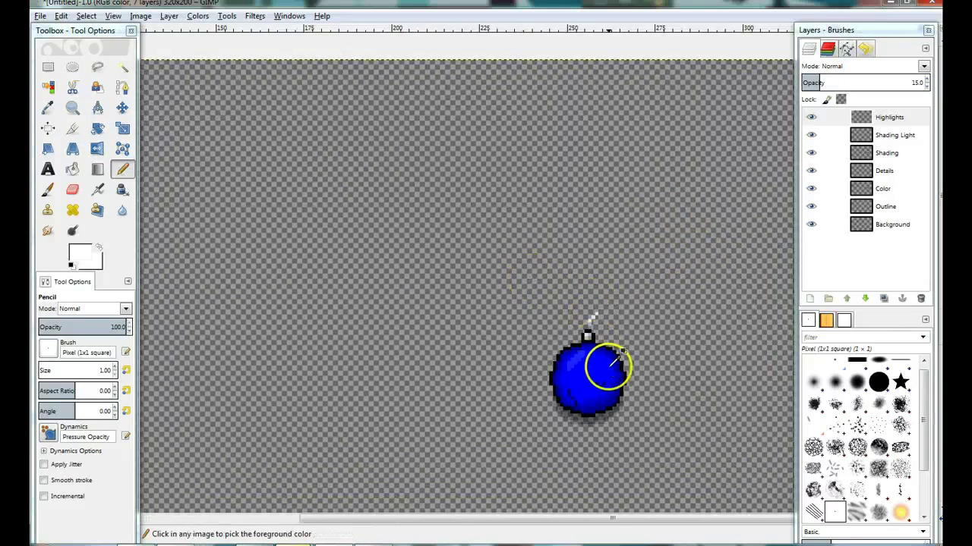
{"action": "scroll", "coordinate": [614, 357], "scroll_direction": "up", "scroll_amount": 3}
{"action": "scroll", "coordinate": [603, 391], "scroll_direction": "down", "scroll_amount": 3}
{"action": "scroll", "coordinate": [590, 365], "scroll_direction": "right", "scroll_amount": 1}
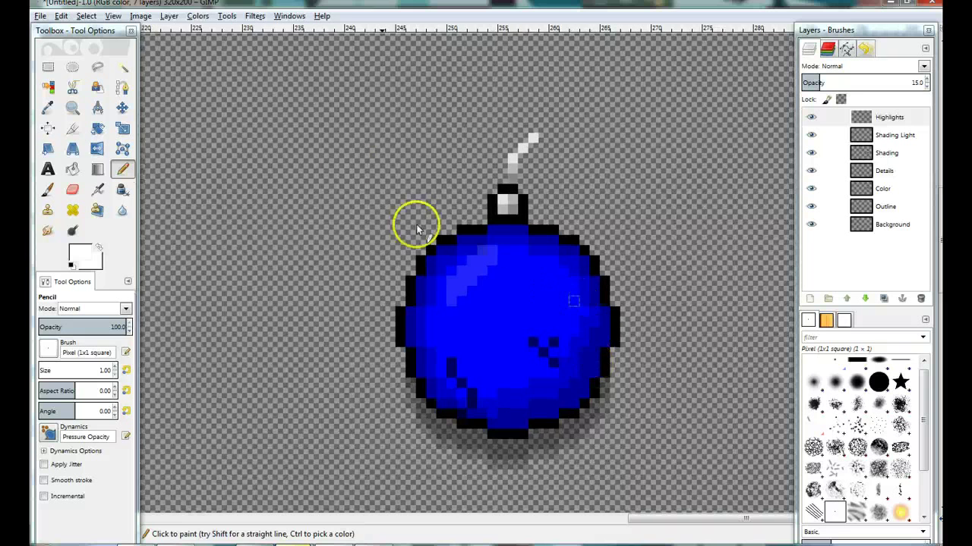
{"action": "left_click", "coordinate": [139, 16]}
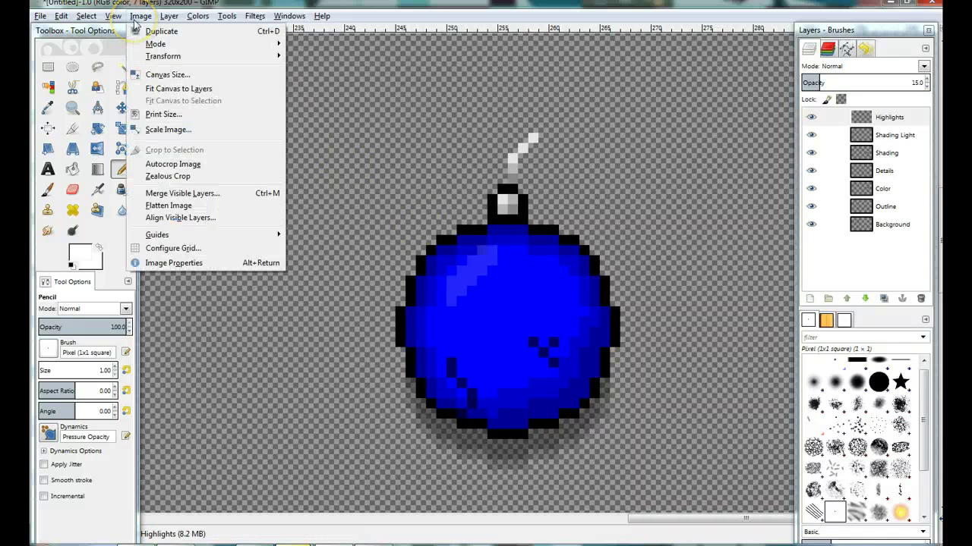
Try scaling the image to 640 px wide with Cubic interpolation, then undo it.
{"action": "left_click", "coordinate": [170, 130]}
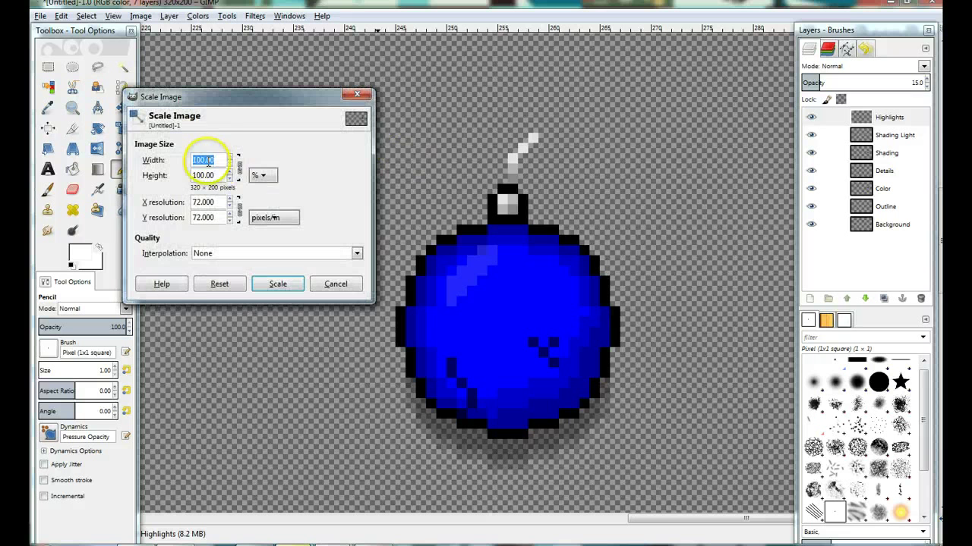
{"action": "left_click", "coordinate": [263, 175]}
{"action": "left_click", "coordinate": [262, 160]}
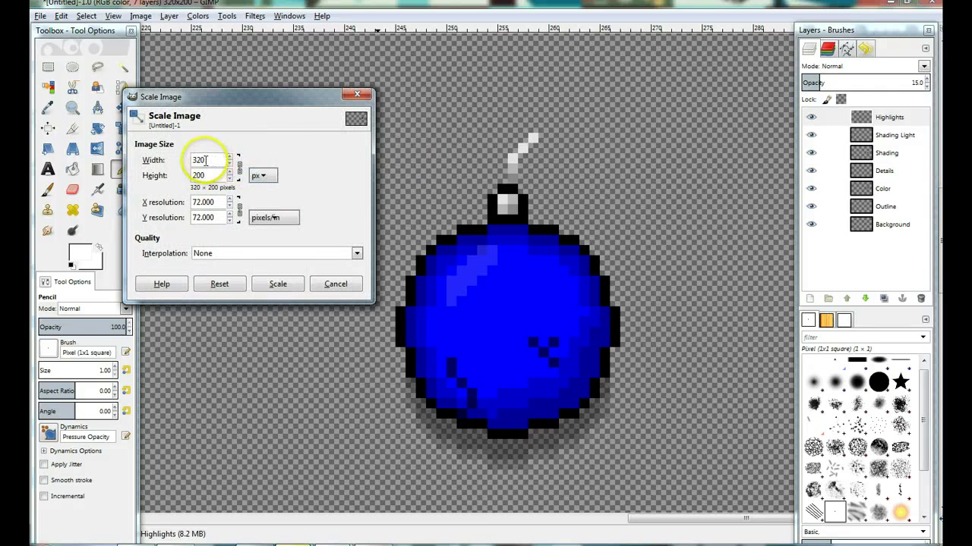
{"action": "left_click_drag", "start_coordinate": [205, 161], "coordinate": [176, 160]}
{"action": "type", "text": "640"}
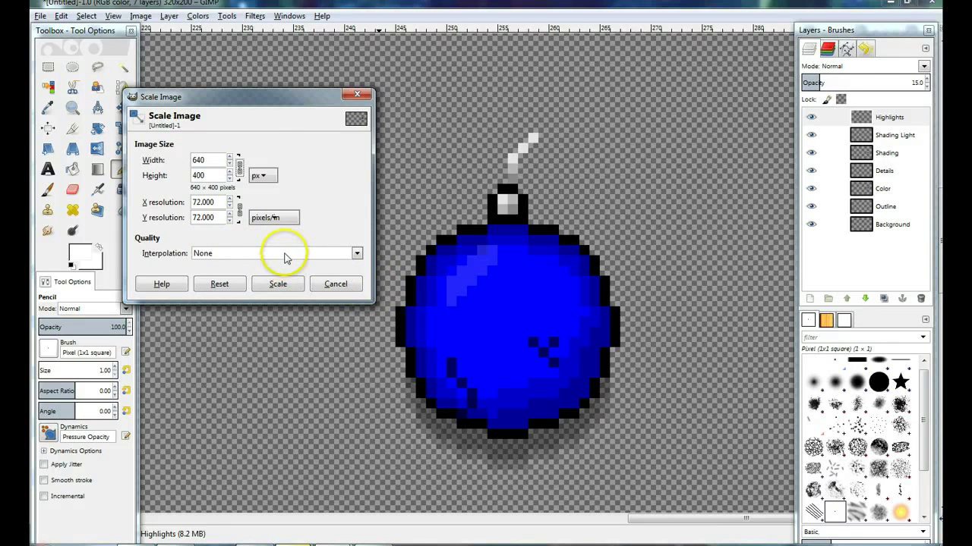
{"action": "left_click", "coordinate": [285, 255]}
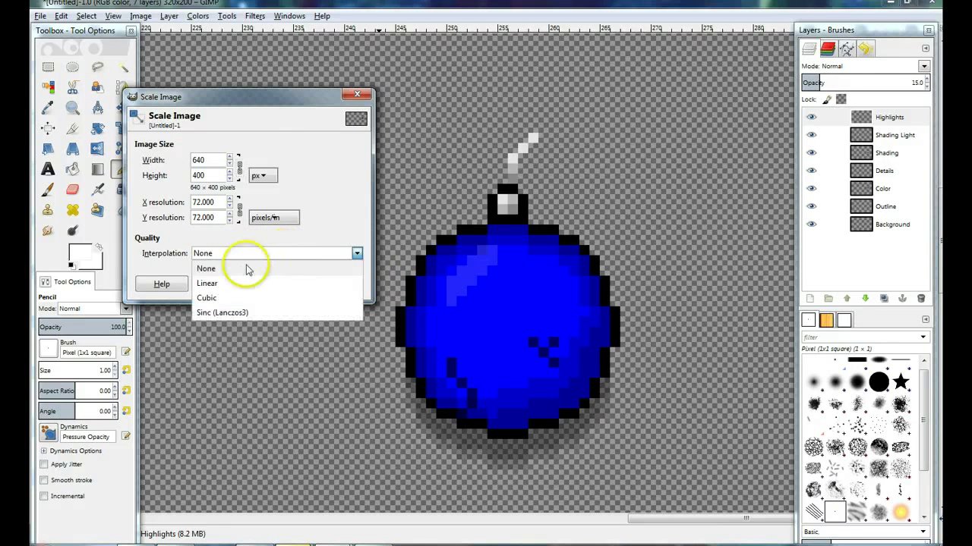
{"action": "left_click", "coordinate": [214, 299]}
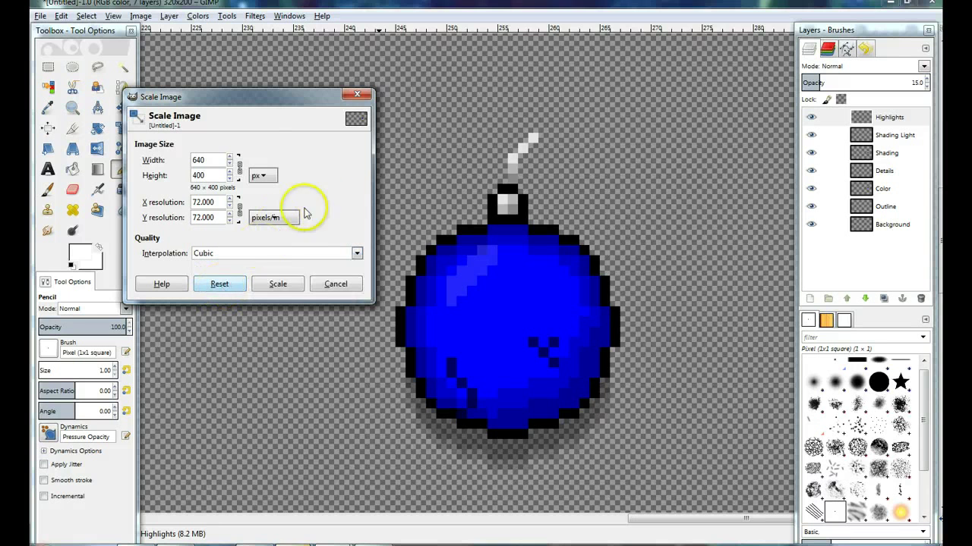
{"action": "left_click", "coordinate": [277, 285]}
{"action": "scroll", "coordinate": [592, 289], "scroll_direction": "down", "scroll_amount": 4}
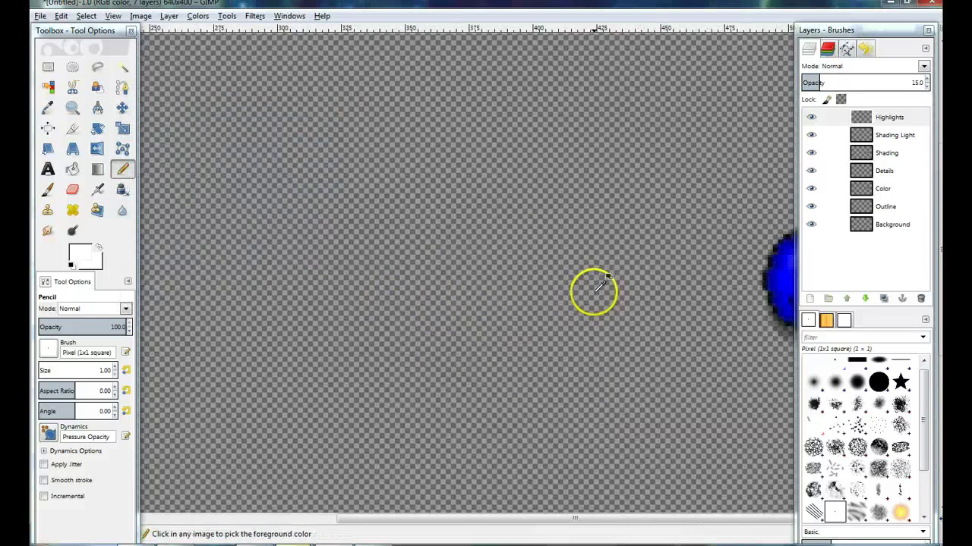
{"action": "scroll", "coordinate": [755, 281], "scroll_direction": "up", "scroll_amount": 5}
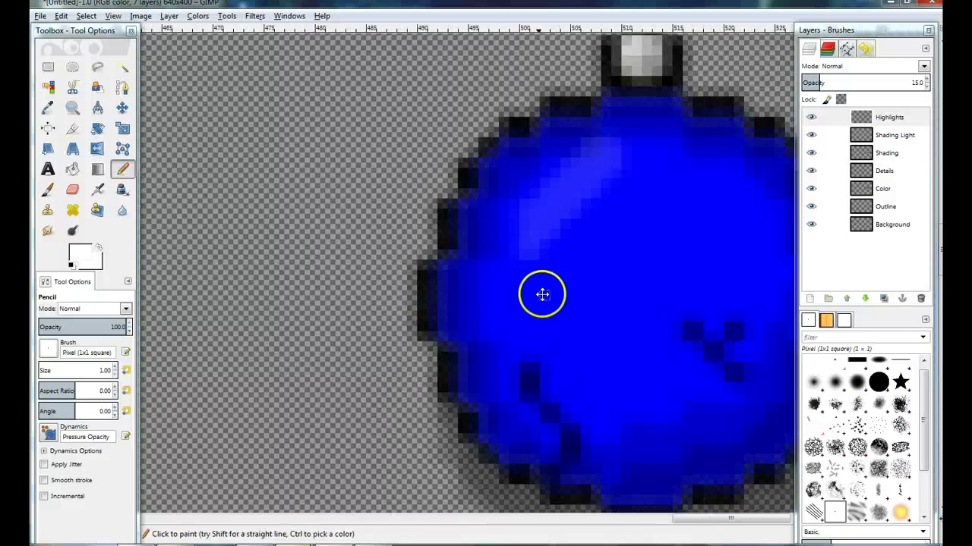
{"action": "scroll", "coordinate": [608, 270], "scroll_direction": "down", "scroll_amount": 1}
{"action": "scroll", "coordinate": [569, 278], "scroll_direction": "right", "scroll_amount": 3}
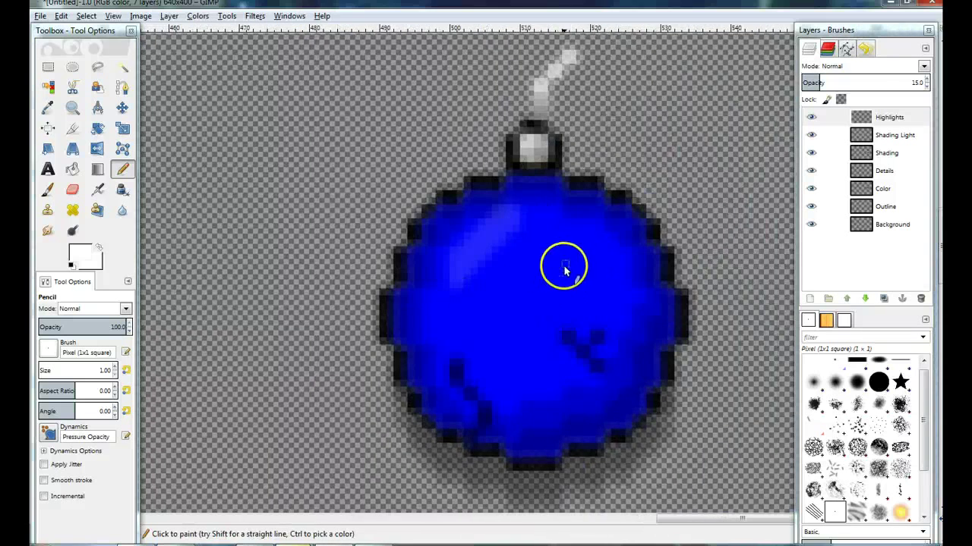
{"action": "key", "text": "ctrl+z"}
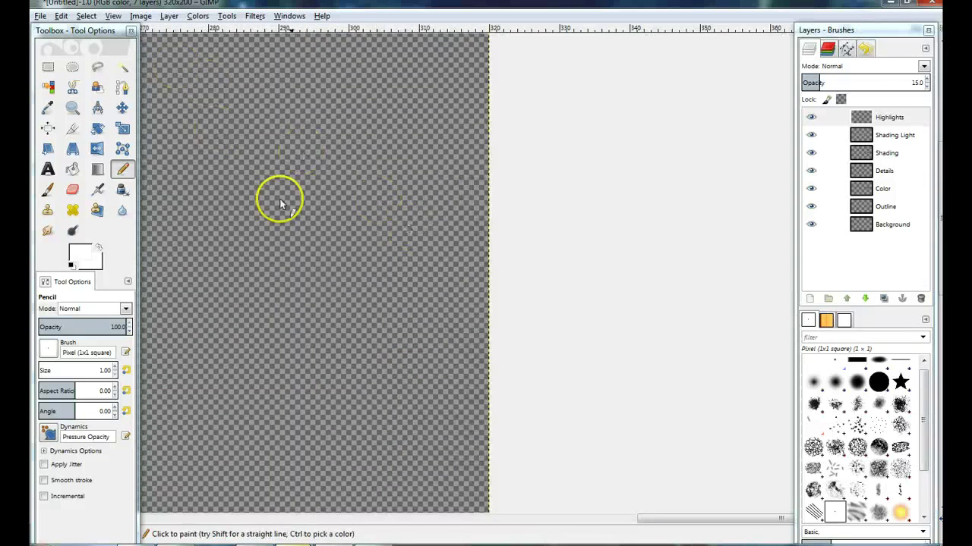
Rescale the image to 640 × 400 pixels with interpolation set to None.
{"action": "left_click", "coordinate": [141, 16]}
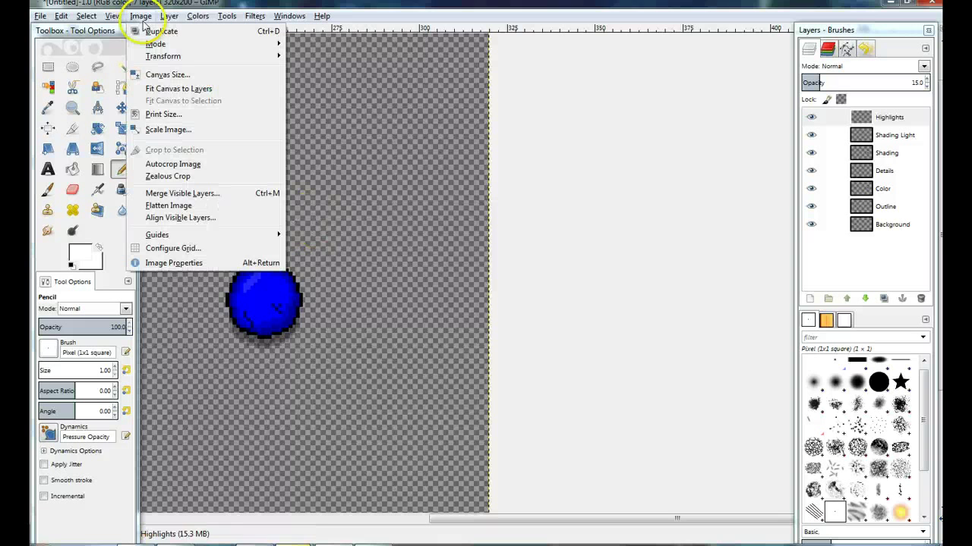
{"action": "left_click", "coordinate": [167, 130]}
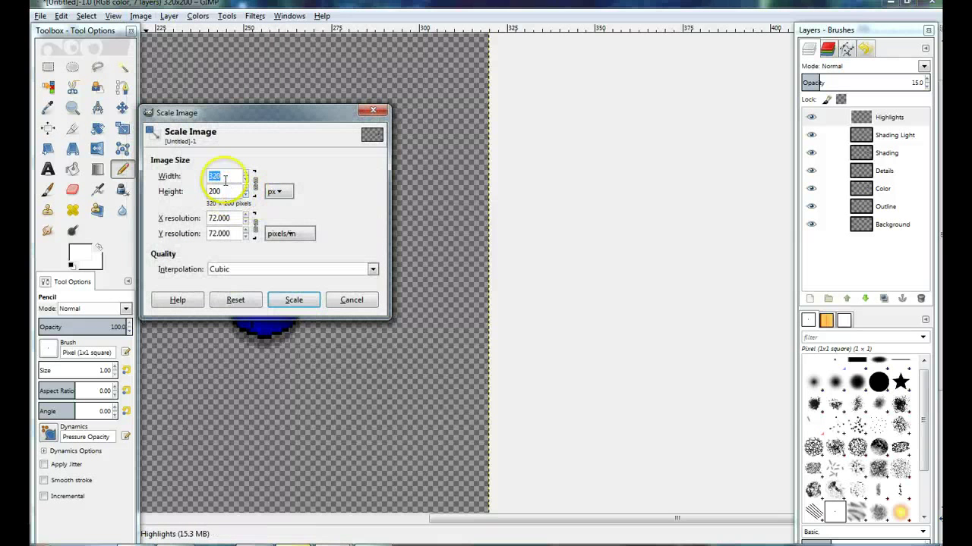
{"action": "type", "text": "640"}
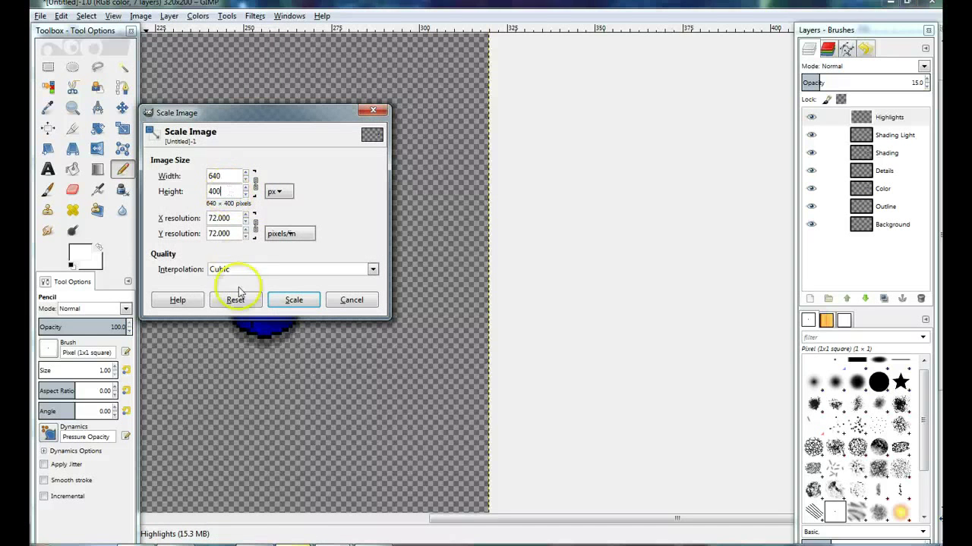
{"action": "left_click", "coordinate": [239, 270]}
{"action": "left_click", "coordinate": [237, 281]}
{"action": "left_click", "coordinate": [294, 300]}
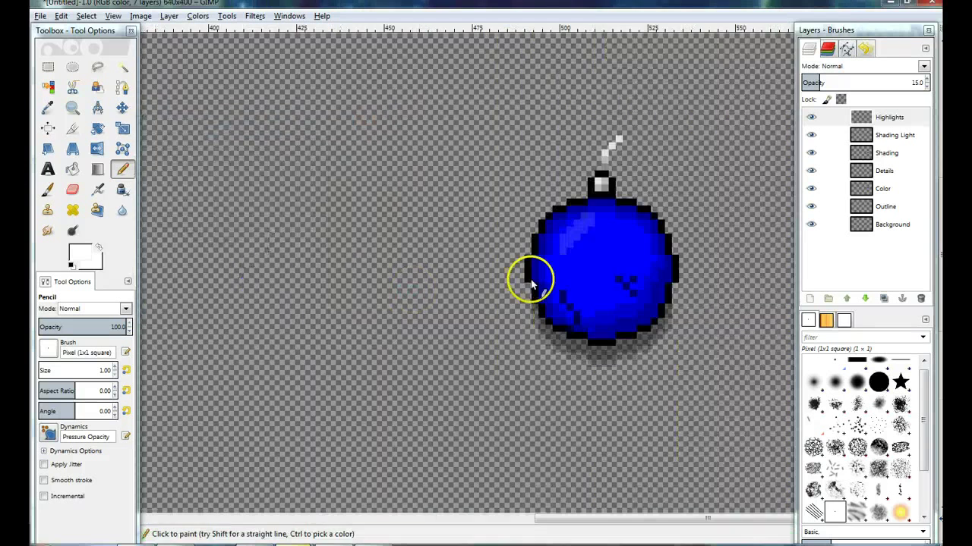
{"action": "scroll", "coordinate": [659, 294], "scroll_direction": "down", "scroll_amount": 3}
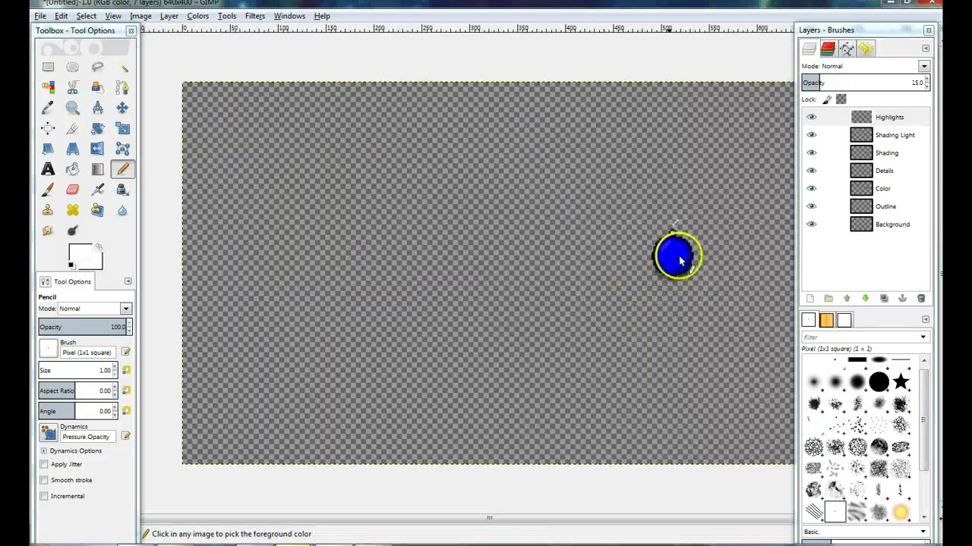
{"action": "scroll", "coordinate": [408, 145], "scroll_direction": "down", "scroll_amount": 1}
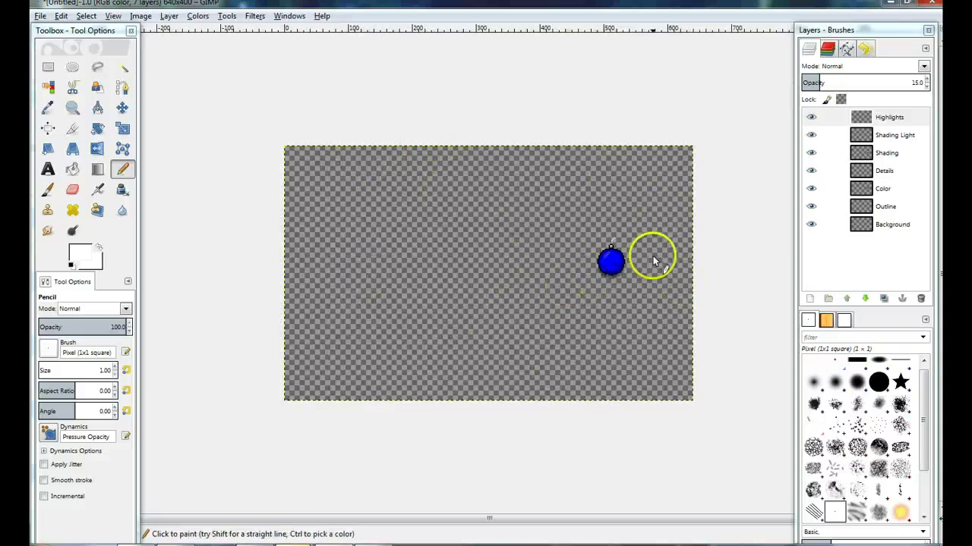
{"action": "scroll", "coordinate": [569, 261], "scroll_direction": "up", "scroll_amount": 3}
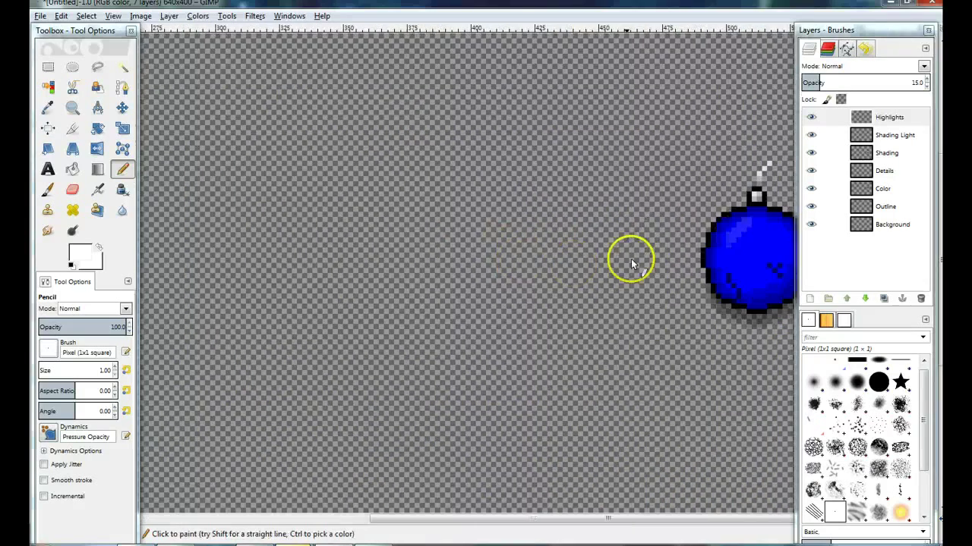
{"action": "scroll", "coordinate": [497, 255], "scroll_direction": "right", "scroll_amount": 3}
{"action": "scroll", "coordinate": [569, 243], "scroll_direction": "up", "scroll_amount": 1}
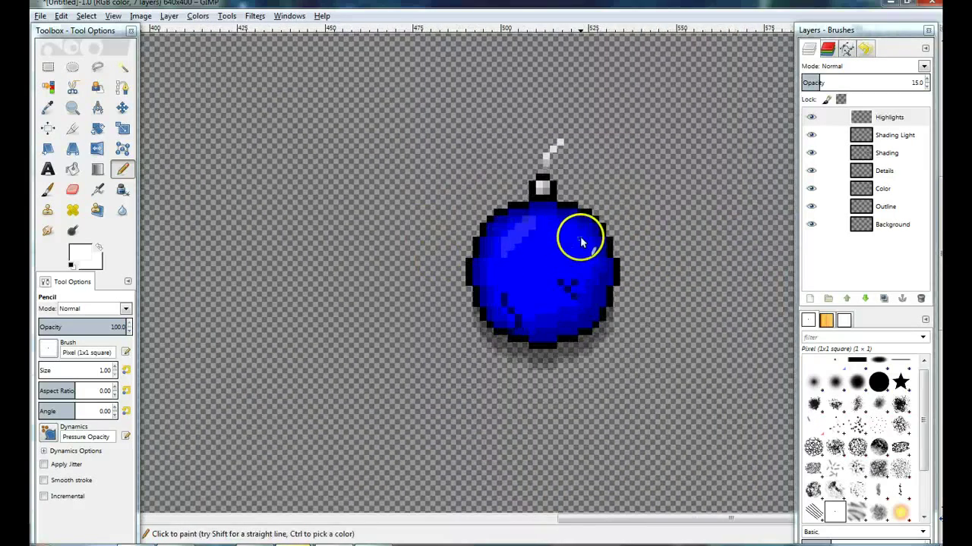
{"action": "scroll", "coordinate": [547, 230], "scroll_direction": "right", "scroll_amount": 1}
Draw a crop rectangle around the bauble, its hanger and its shadow.
{"action": "left_click", "coordinate": [72, 128]}
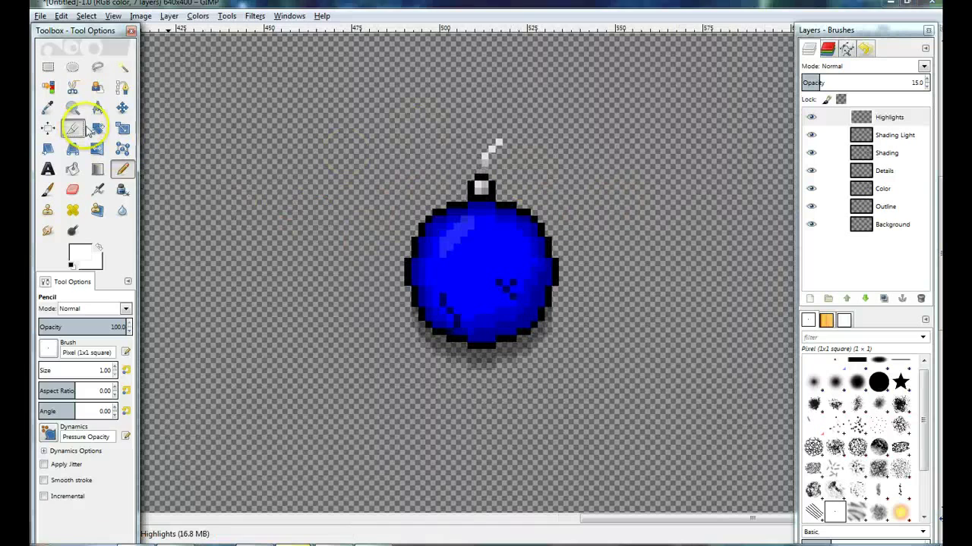
{"action": "left_click", "coordinate": [397, 134]}
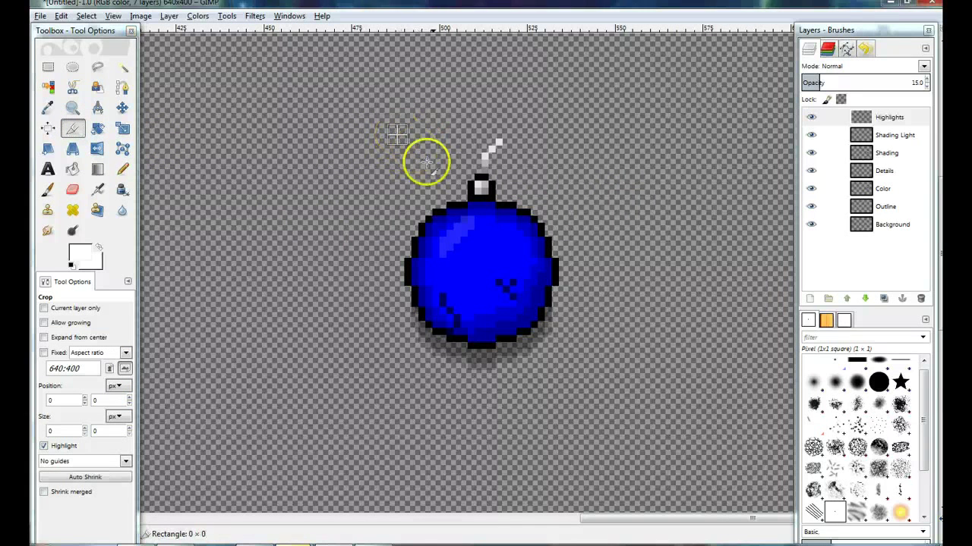
{"action": "left_click_drag", "start_coordinate": [479, 221], "coordinate": [494, 260]}
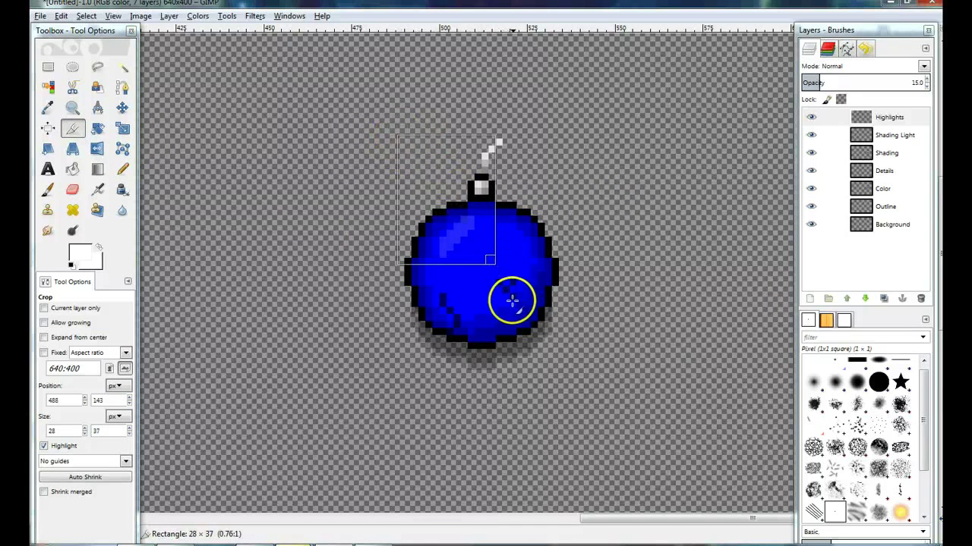
{"action": "left_click_drag", "start_coordinate": [524, 325], "coordinate": [566, 368]}
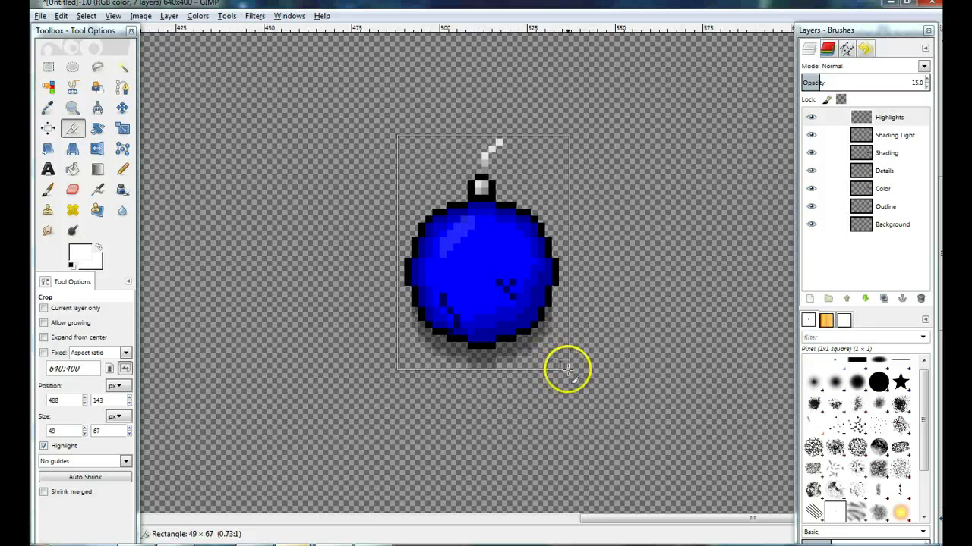
{"action": "scroll", "coordinate": [523, 286], "scroll_direction": "up", "scroll_amount": 2}
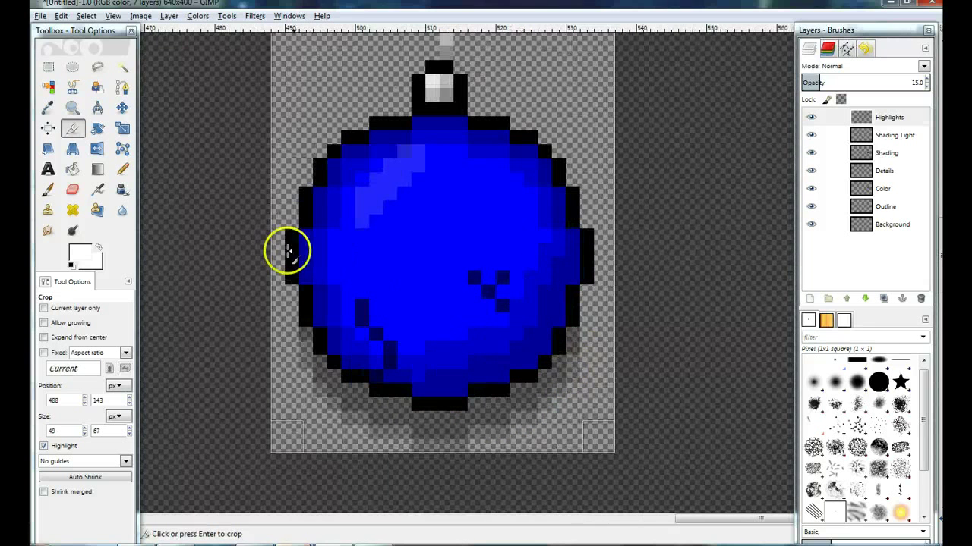
Tighten the crop's left, right and top edges to the outline and crop to 44 × 66.
{"action": "left_click_drag", "start_coordinate": [278, 250], "coordinate": [295, 252]}
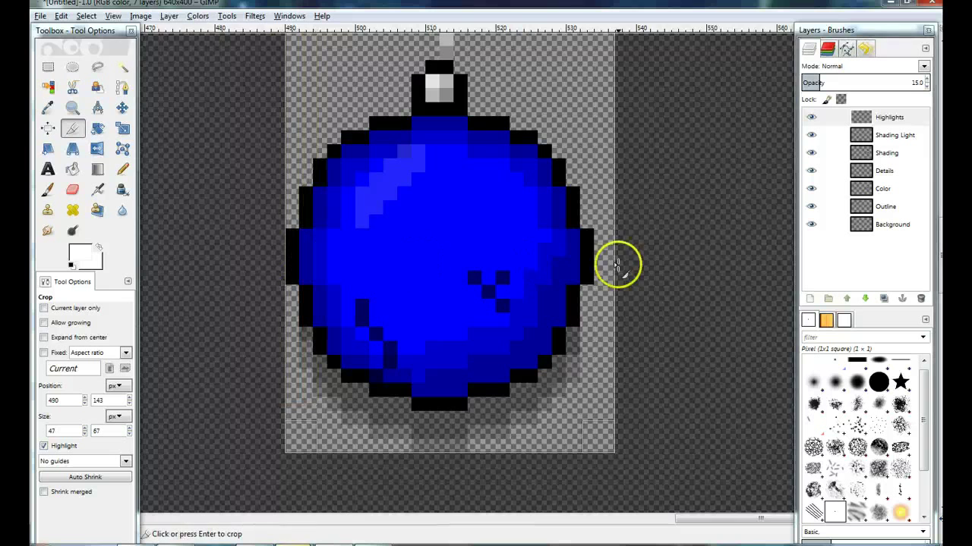
{"action": "left_click_drag", "start_coordinate": [601, 260], "coordinate": [586, 265]}
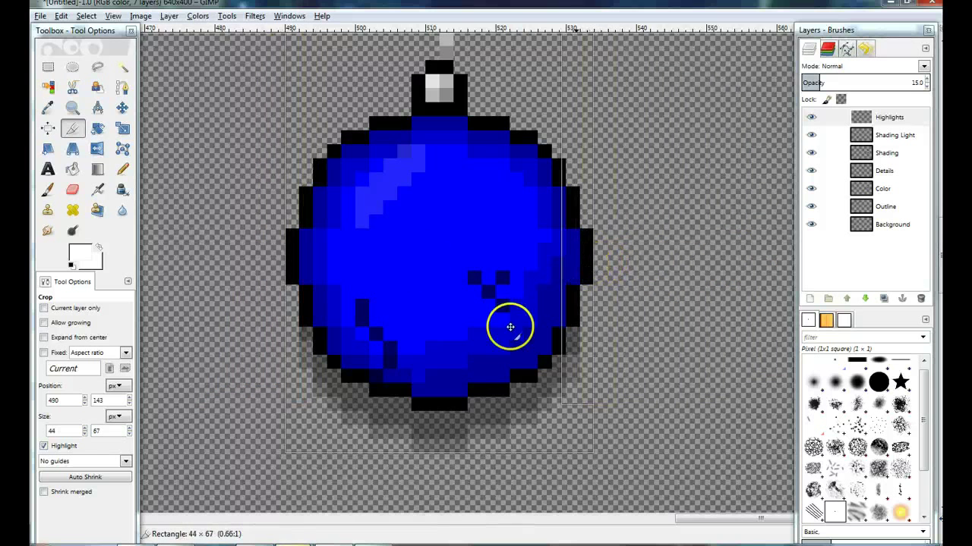
{"action": "scroll", "coordinate": [464, 460], "scroll_direction": "up", "scroll_amount": 2}
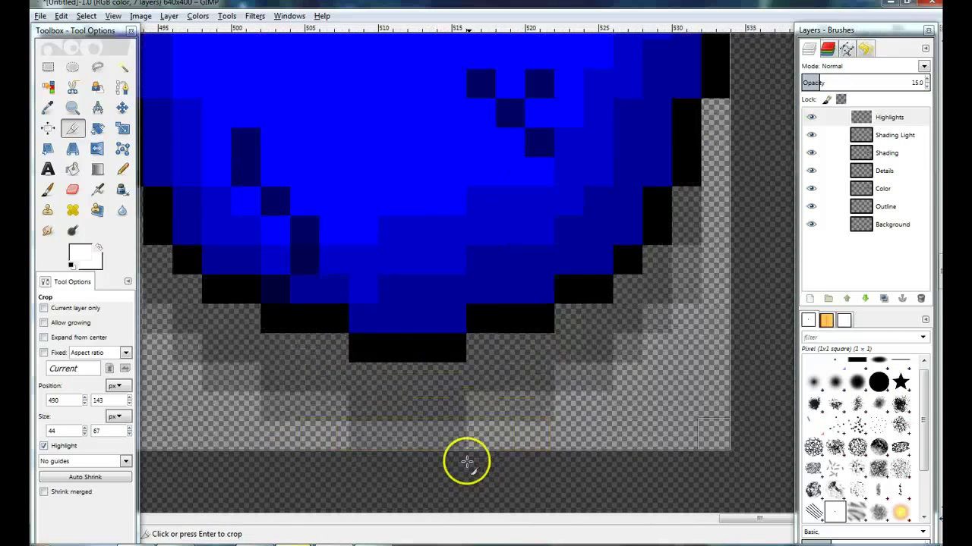
{"action": "scroll", "coordinate": [451, 347], "scroll_direction": "down", "scroll_amount": 3}
{"action": "scroll", "coordinate": [462, 60], "scroll_direction": "up", "scroll_amount": 3}
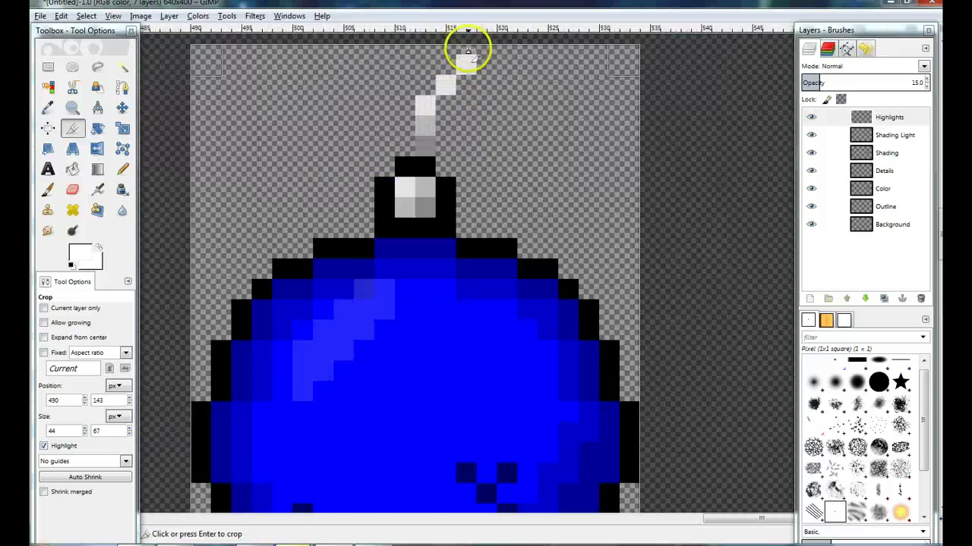
{"action": "left_click_drag", "start_coordinate": [497, 45], "coordinate": [434, 104]}
{"action": "left_click", "coordinate": [290, 149]}
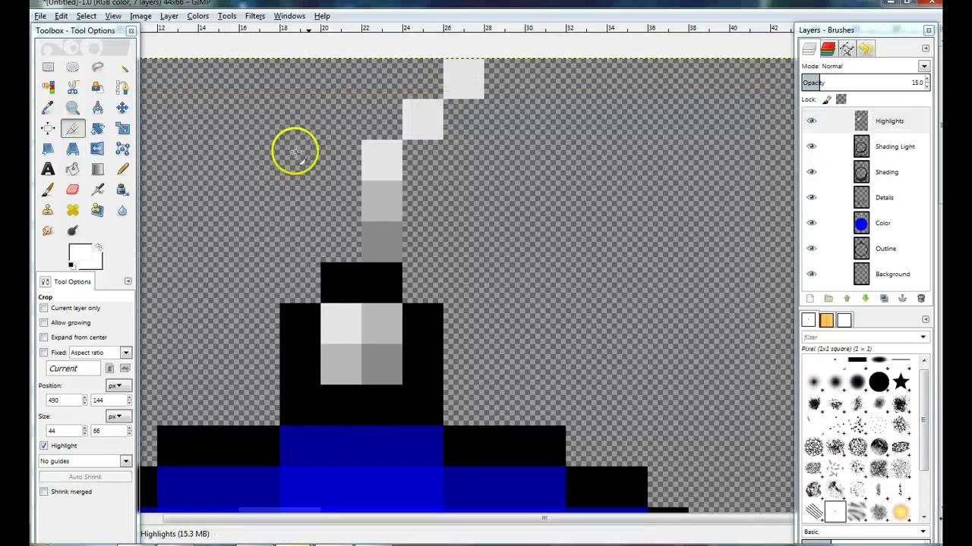
{"action": "scroll", "coordinate": [294, 152], "scroll_direction": "down", "scroll_amount": 5}
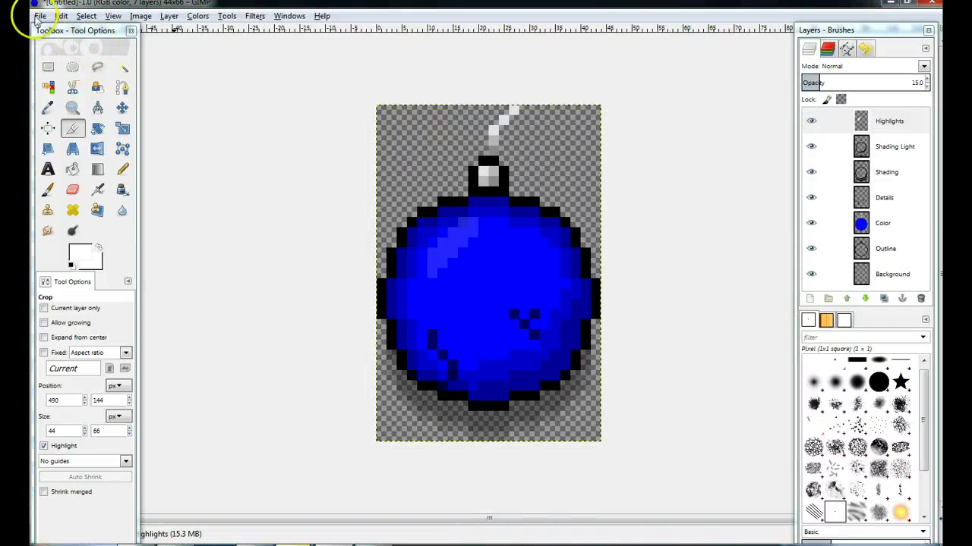
Save the image as Bomb.xcf in the Desktop folder.
{"action": "left_click", "coordinate": [39, 16]}
{"action": "left_click", "coordinate": [62, 130]}
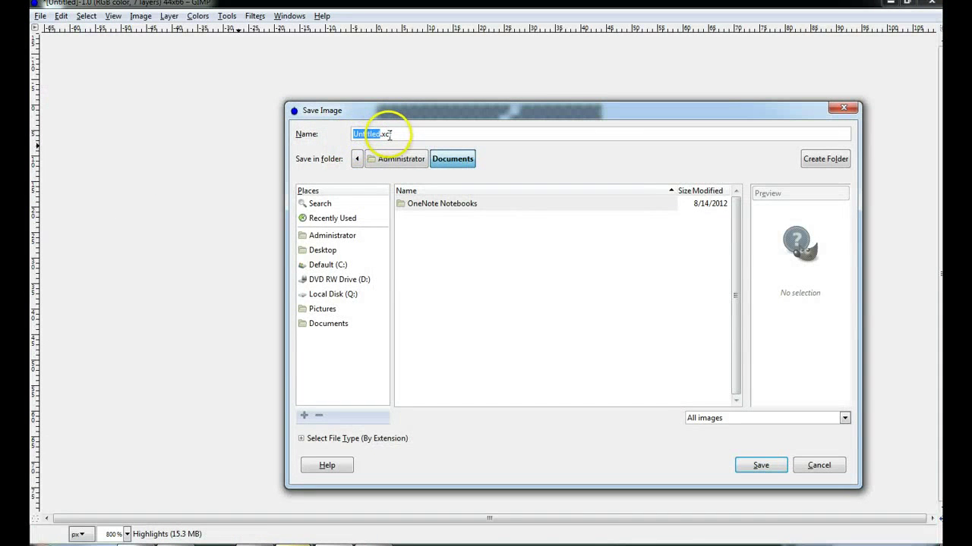
{"action": "left_click", "coordinate": [323, 250]}
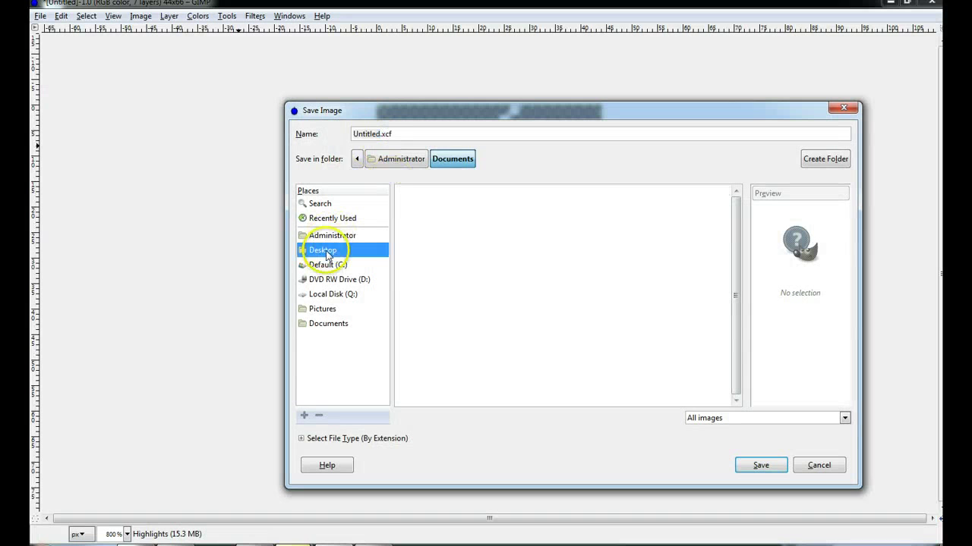
{"action": "double_click", "coordinate": [369, 134]}
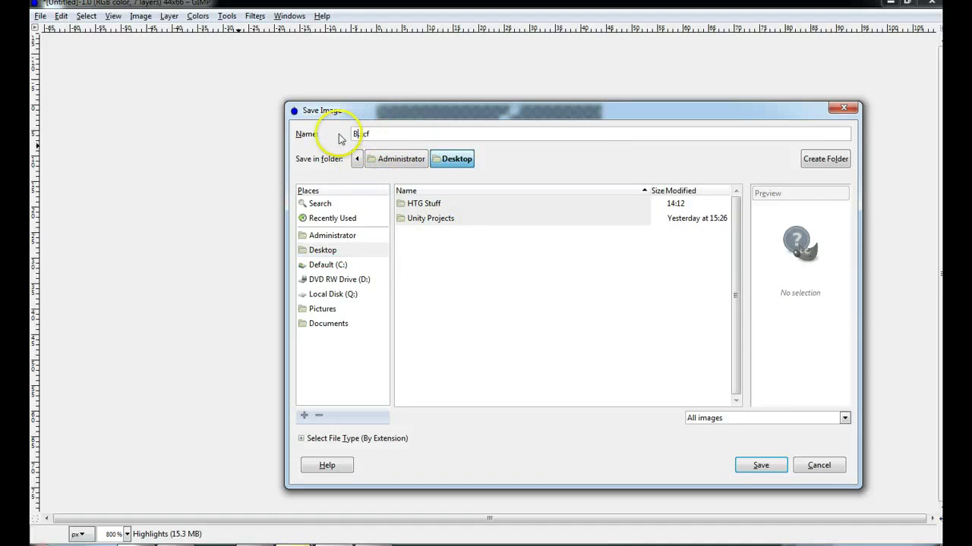
{"action": "key", "text": "Return"}
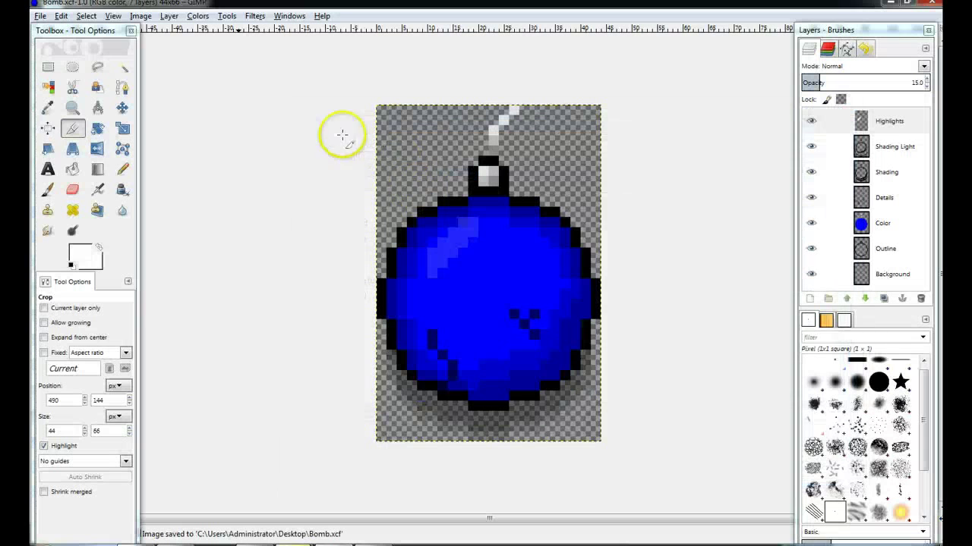
Export a Bomb.png copy to the Desktop with default PNG settings.
{"action": "left_click", "coordinate": [38, 16]}
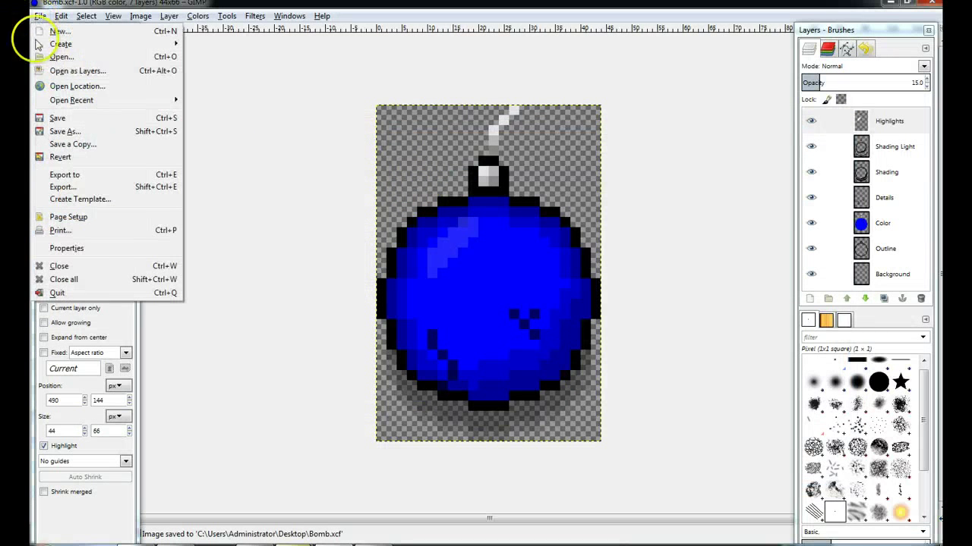
{"action": "left_click", "coordinate": [72, 190]}
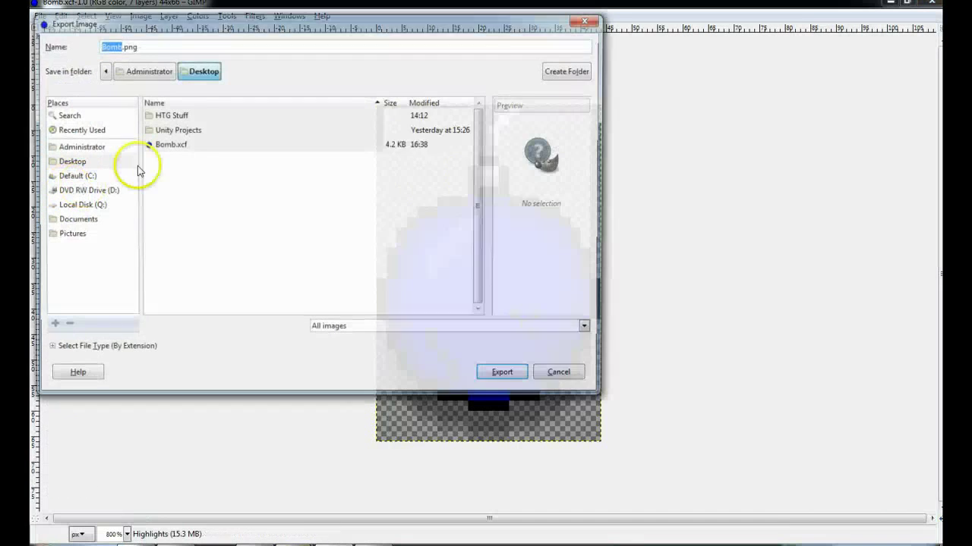
{"action": "left_click", "coordinate": [507, 377]}
{"action": "left_click", "coordinate": [142, 235]}
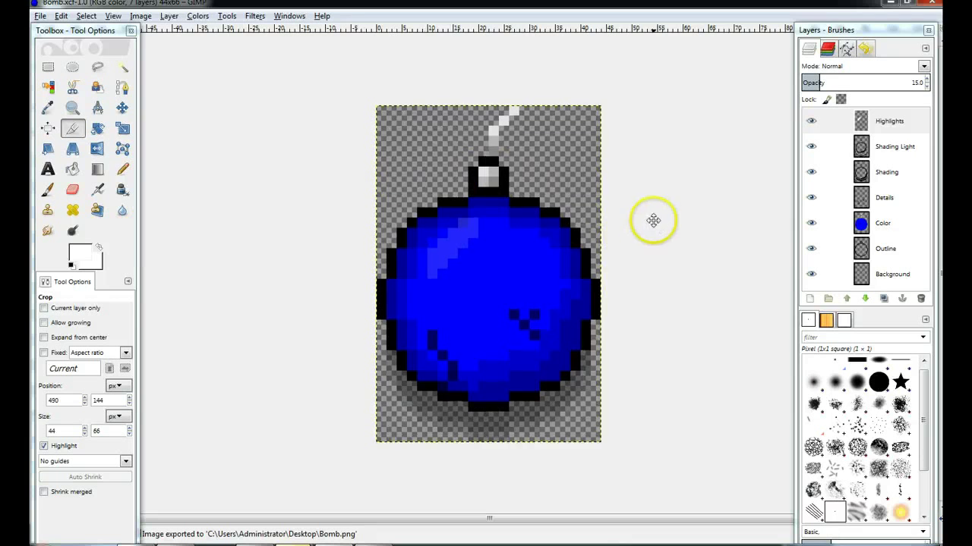
On the Color layer, use Select by Color to select the ball's blue fill.
{"action": "left_click", "coordinate": [884, 223]}
{"action": "left_click", "coordinate": [85, 15]}
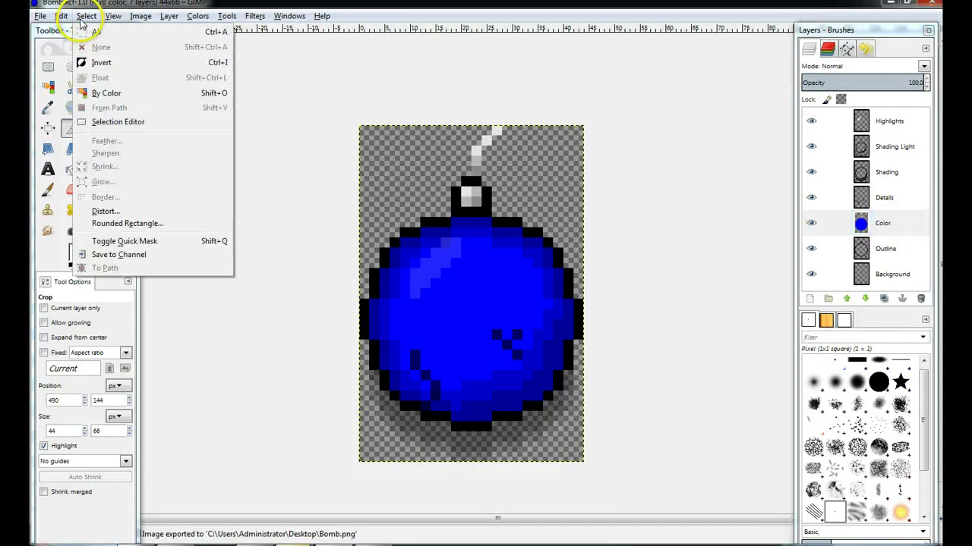
{"action": "left_click", "coordinate": [634, 82]}
{"action": "left_click", "coordinate": [889, 222]}
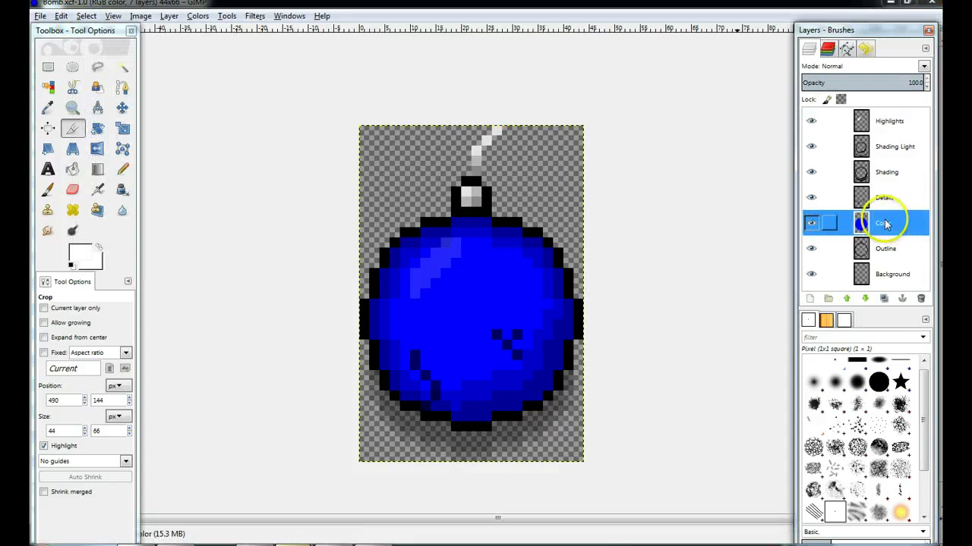
{"action": "left_click", "coordinate": [84, 15]}
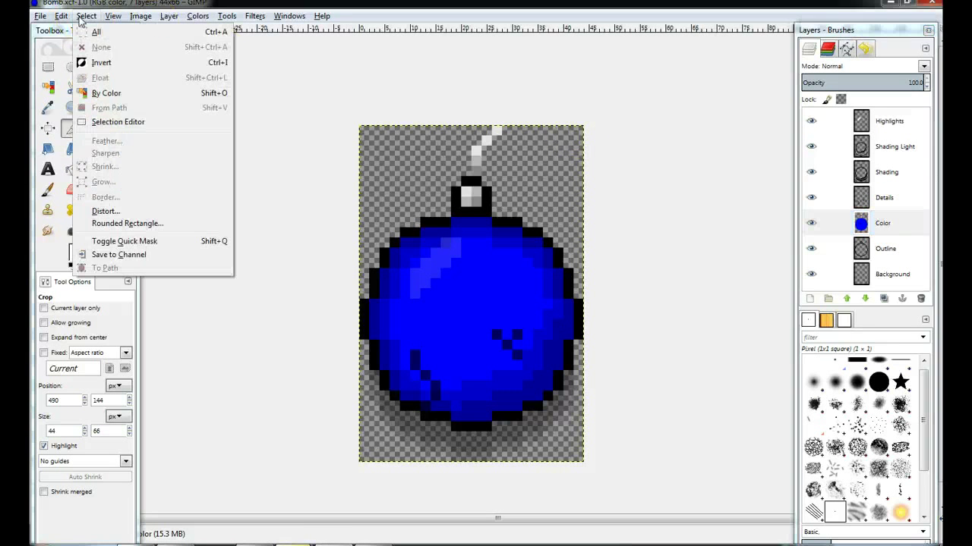
{"action": "left_click", "coordinate": [104, 93]}
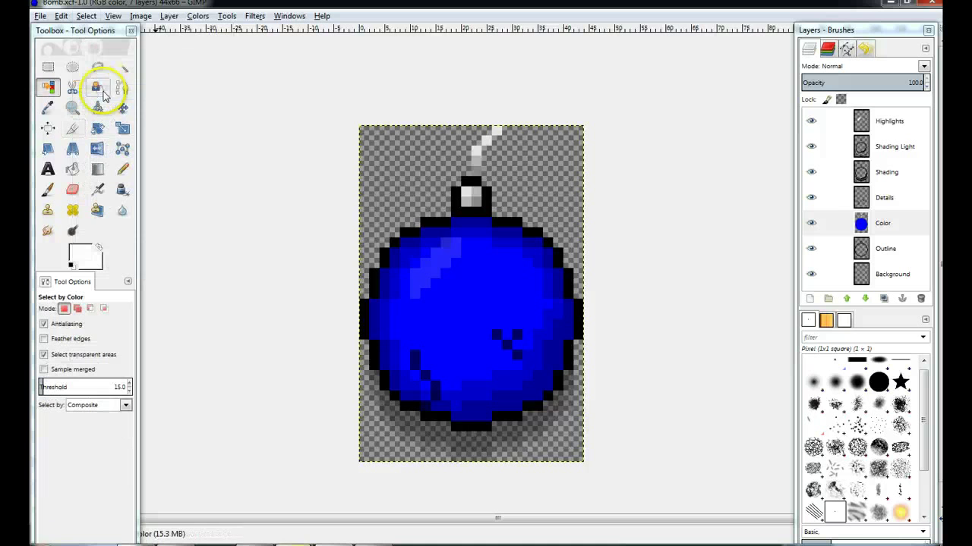
{"action": "left_click", "coordinate": [894, 229]}
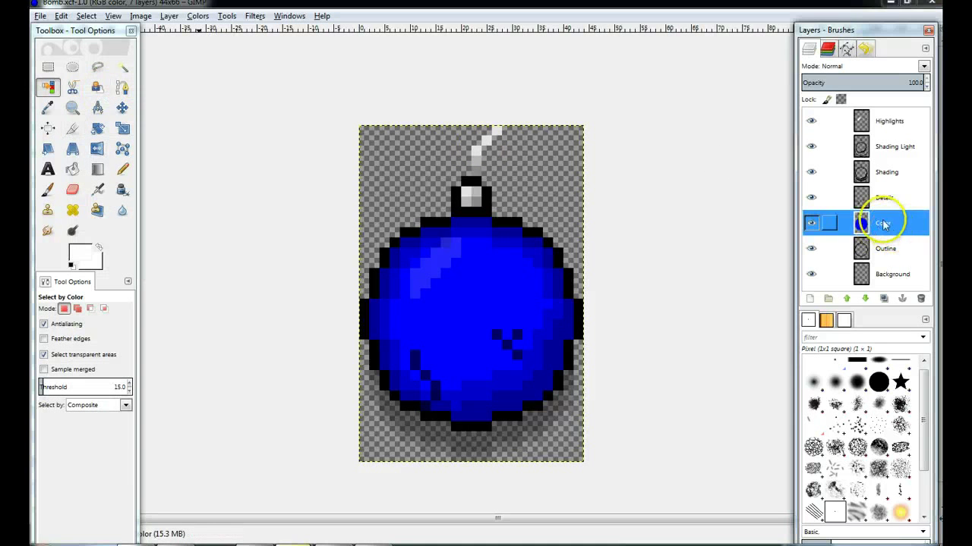
{"action": "left_click", "coordinate": [510, 288]}
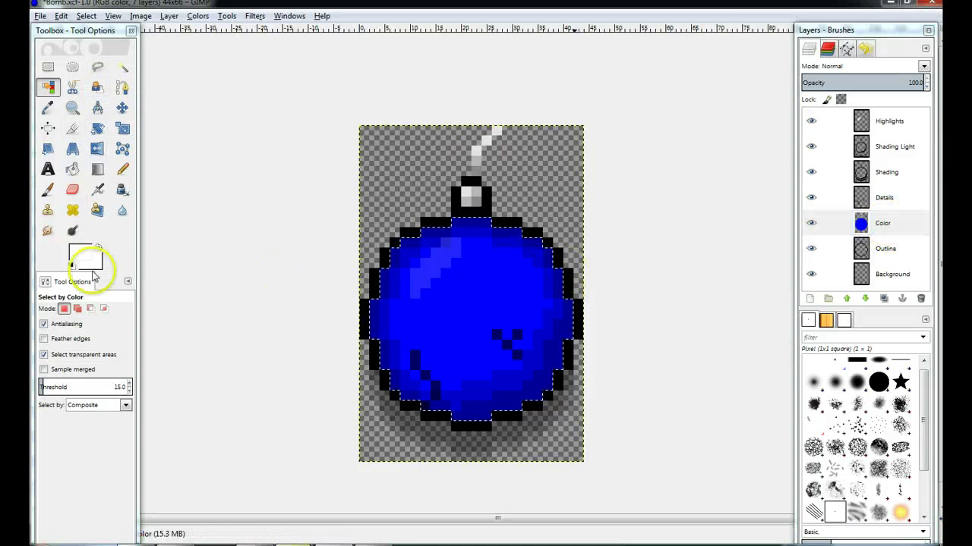
{"action": "left_click", "coordinate": [73, 190]}
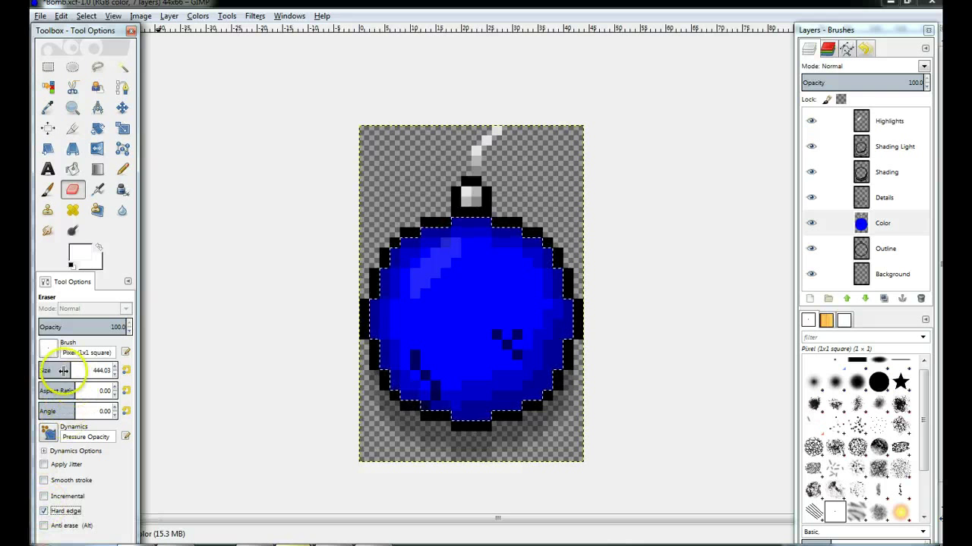
Set the eraser to 1 pixel, try a test stroke on the ball, and undo it.
{"action": "left_click_drag", "start_coordinate": [76, 370], "coordinate": [29, 370]}
{"action": "left_click", "coordinate": [44, 513]}
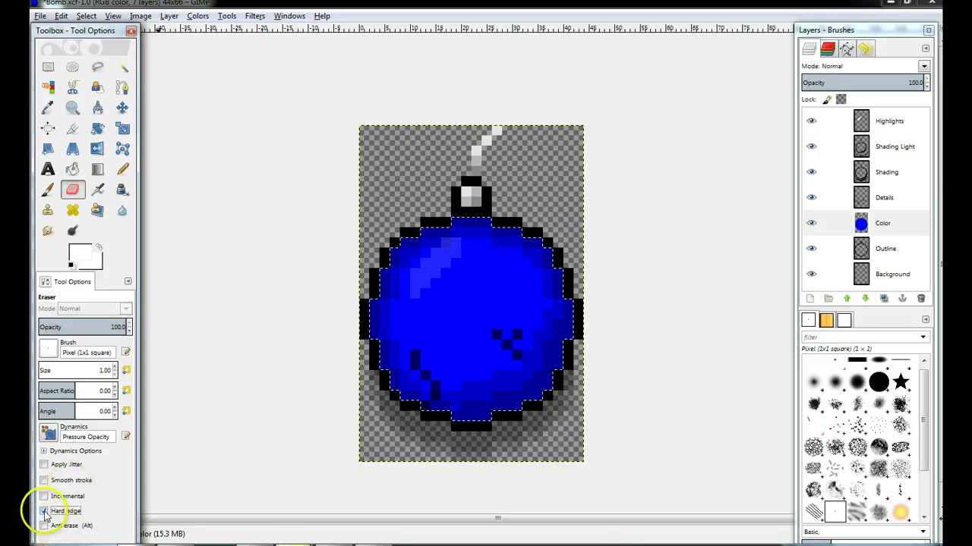
{"action": "mouse_move", "coordinate": [463, 324]}
{"action": "left_mouse_down"}
{"action": "mouse_move", "coordinate": [475, 290]}
{"action": "mouse_move", "coordinate": [466, 335]}
{"action": "left_mouse_up"}
{"action": "scroll", "coordinate": [435, 325], "scroll_direction": "up", "scroll_amount": 3}
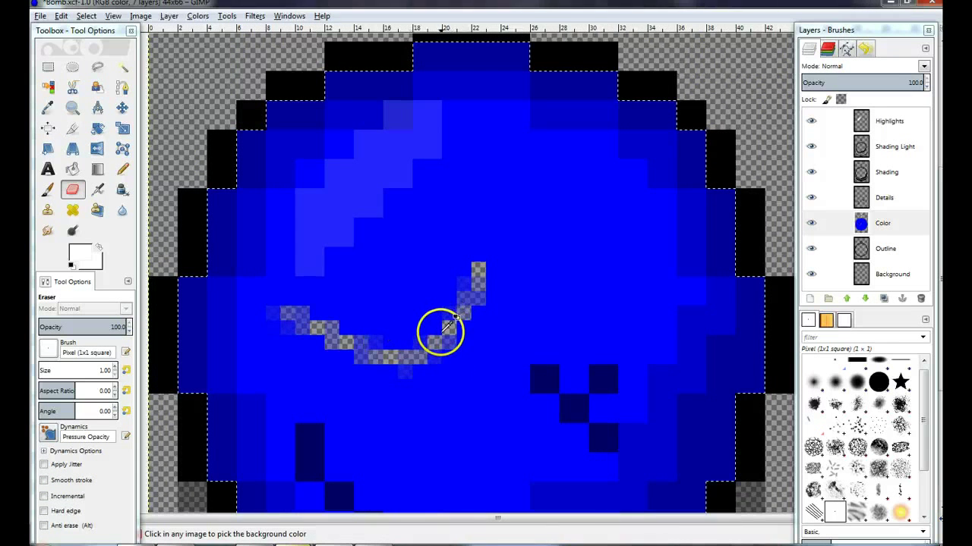
{"action": "scroll", "coordinate": [443, 326], "scroll_direction": "down", "scroll_amount": 4}
{"action": "key", "text": "ctrl+z"}
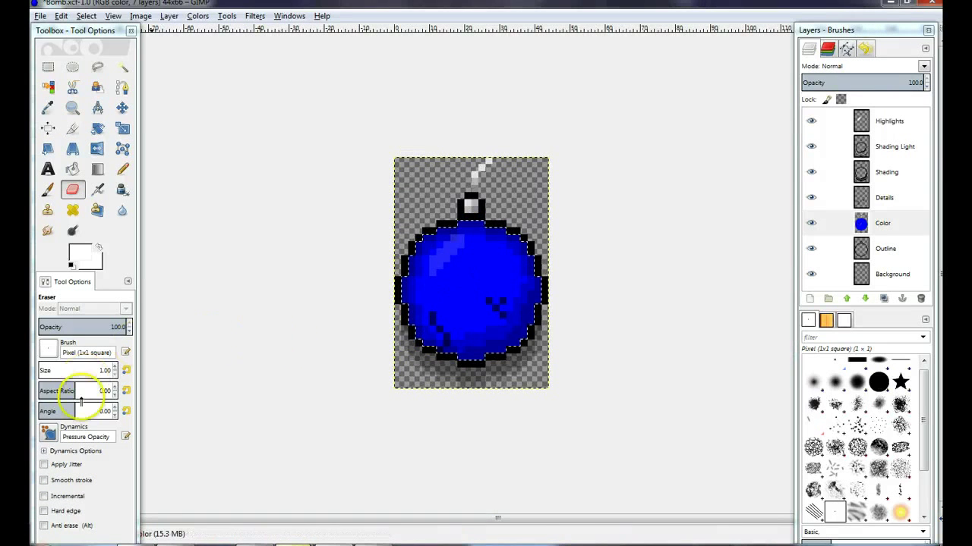
Enable hard-edge erasing and wipe the selected blue fill off the Color layer.
{"action": "left_click", "coordinate": [45, 512]}
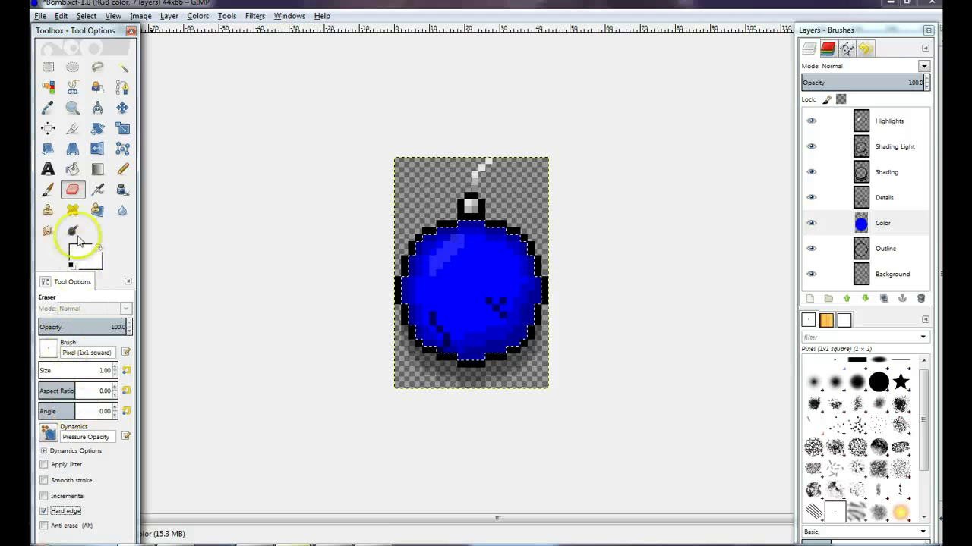
{"action": "left_click", "coordinate": [452, 300]}
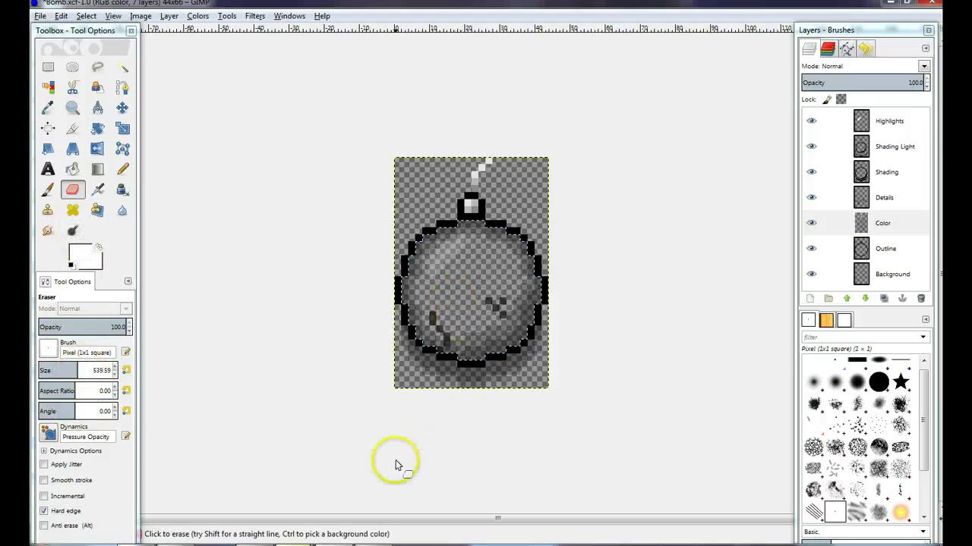
{"action": "left_click", "coordinate": [123, 169]}
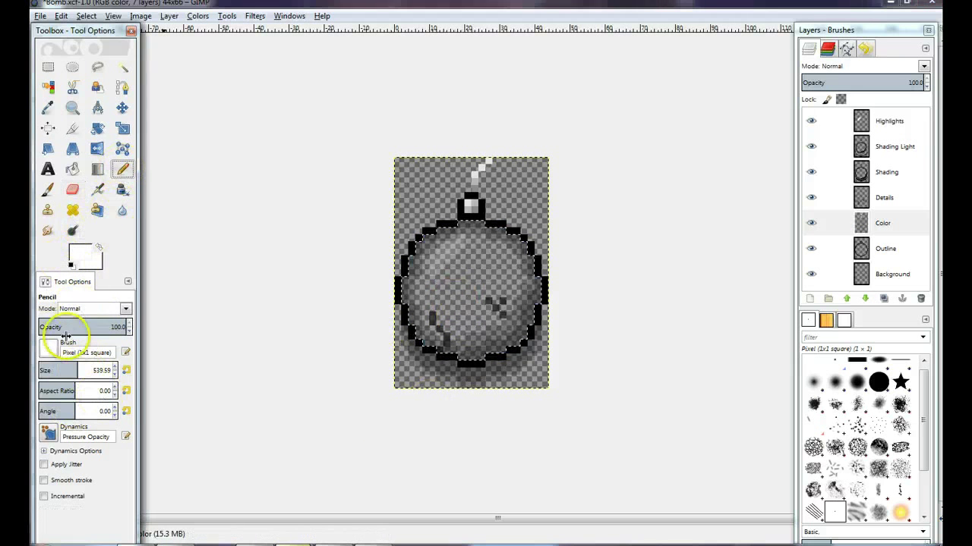
Set the foreground colour to red ff0000 and fill the ball's Color layer area with the Pencil.
{"action": "left_click", "coordinate": [71, 265]}
{"action": "left_click", "coordinate": [73, 232]}
{"action": "left_click", "coordinate": [81, 252]}
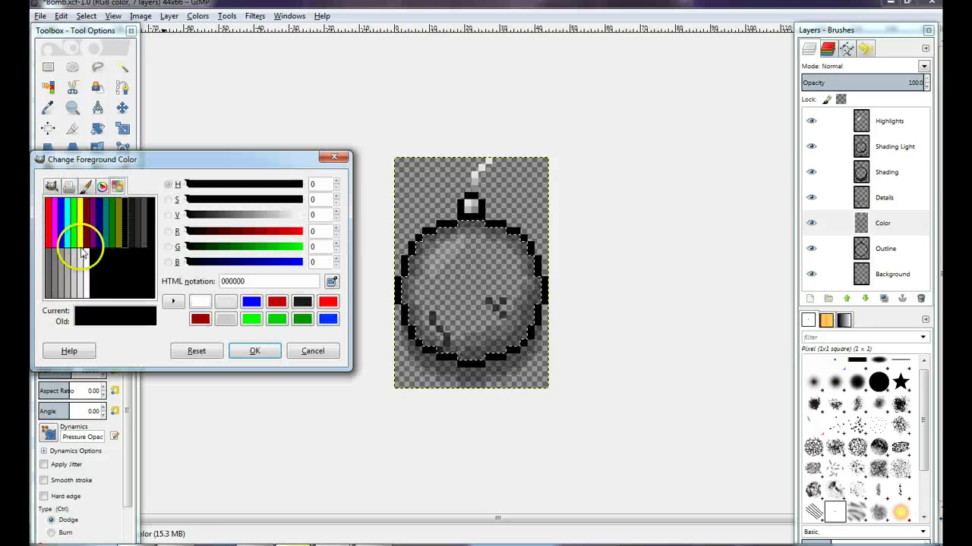
{"action": "left_click", "coordinate": [49, 220]}
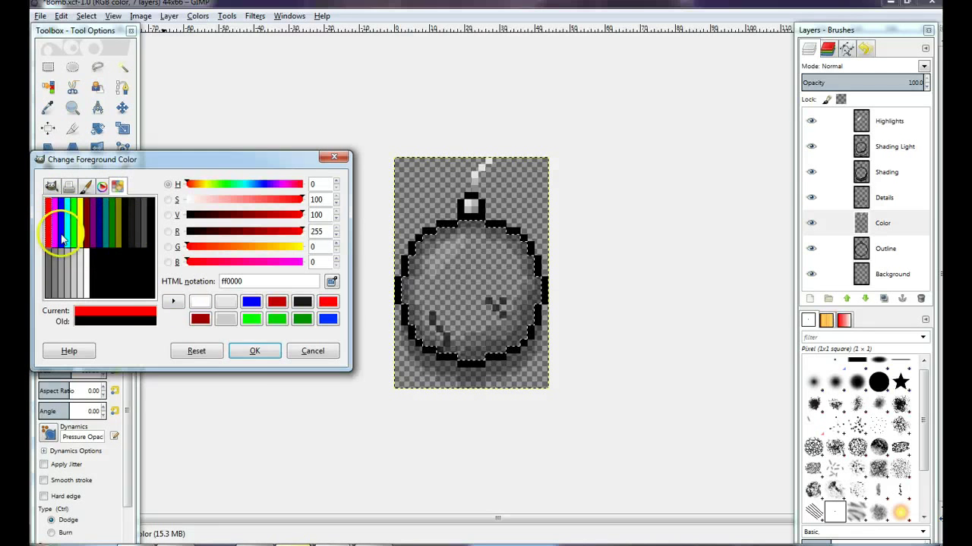
{"action": "left_click", "coordinate": [254, 350]}
{"action": "left_click", "coordinate": [122, 170]}
{"action": "left_click", "coordinate": [418, 281]}
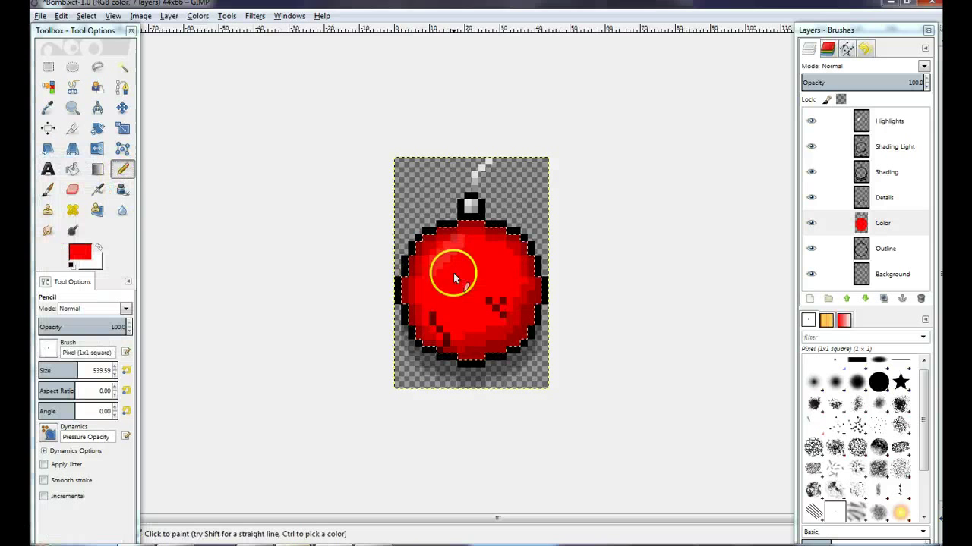
Clear the selection with Select > None and add a light stroke to the hanger at the top.
{"action": "left_click", "coordinate": [86, 15]}
{"action": "left_click", "coordinate": [99, 46]}
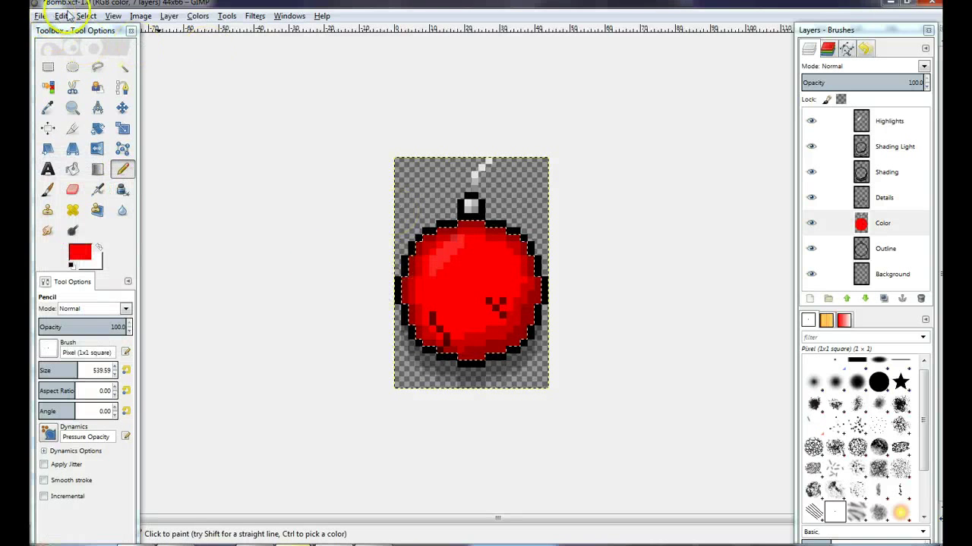
{"action": "key", "text": "ctrl+z"}
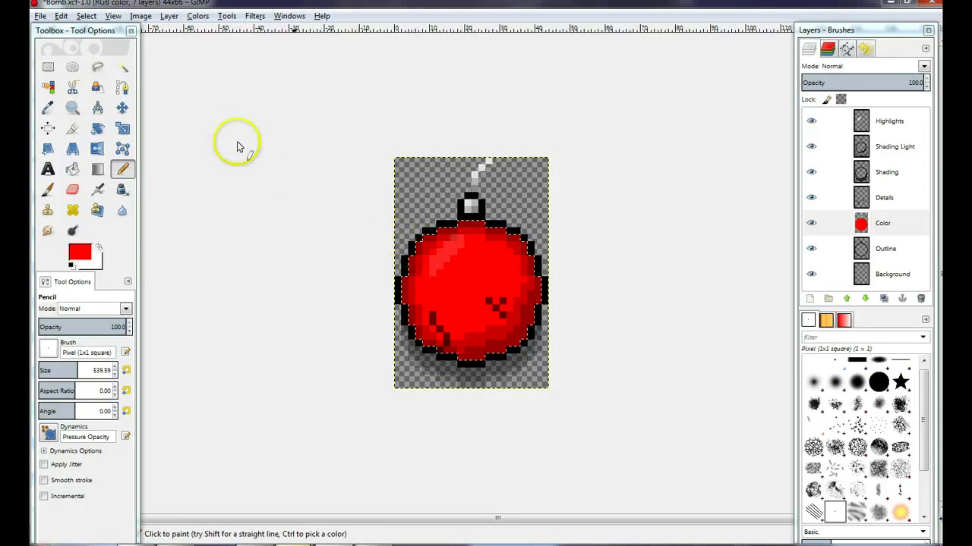
{"action": "left_click", "coordinate": [90, 18]}
{"action": "left_click", "coordinate": [114, 47]}
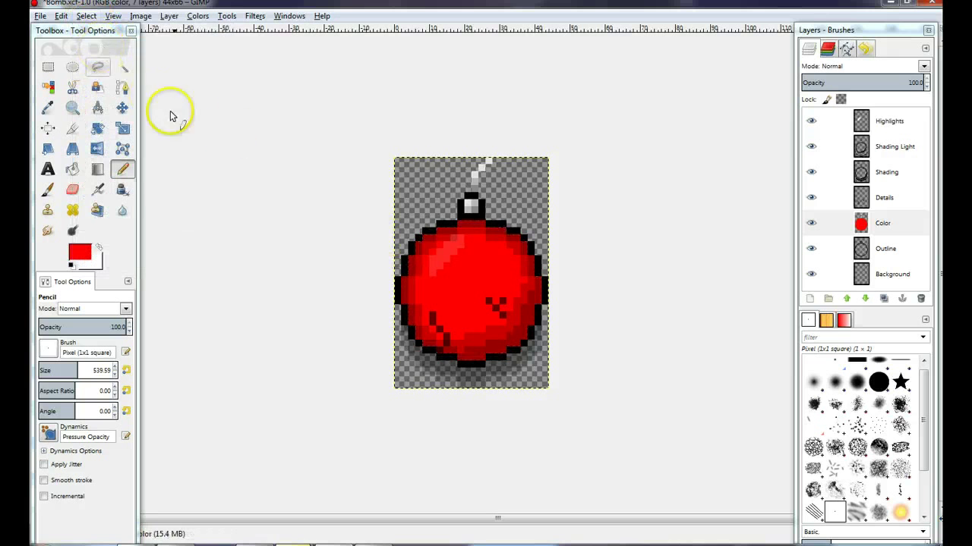
{"action": "scroll", "coordinate": [606, 213], "scroll_direction": "down", "scroll_amount": 1}
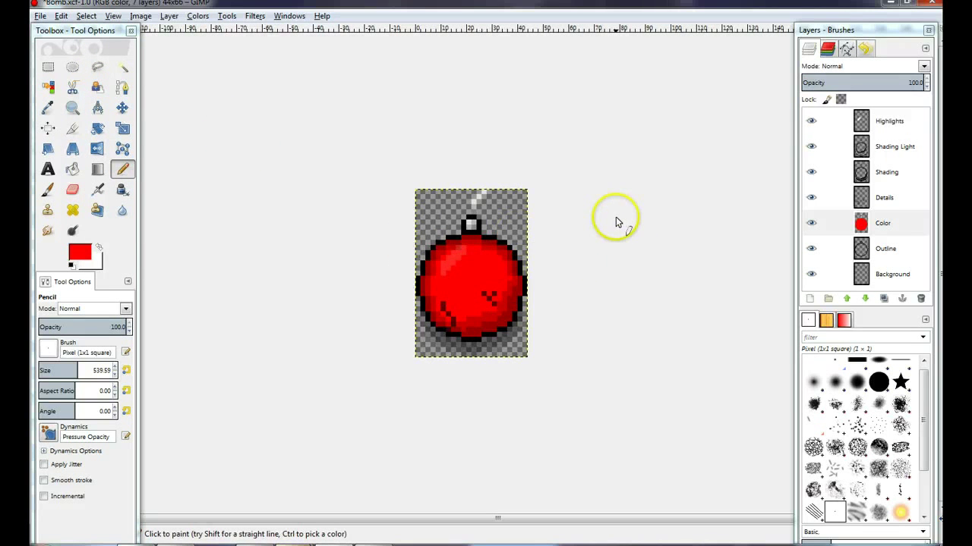
{"action": "scroll", "coordinate": [570, 212], "scroll_direction": "up", "scroll_amount": 1}
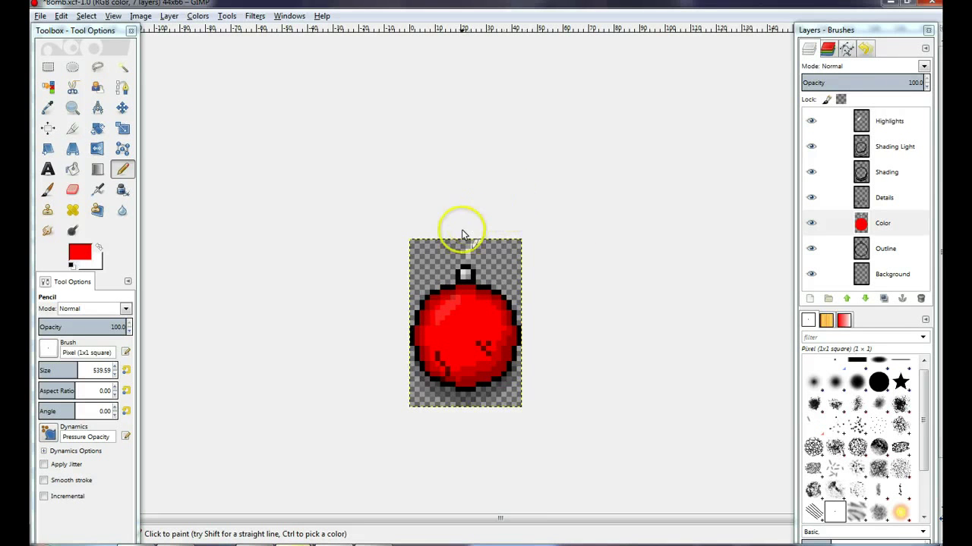
{"action": "left_click_drag", "start_coordinate": [466, 253], "coordinate": [477, 242]}
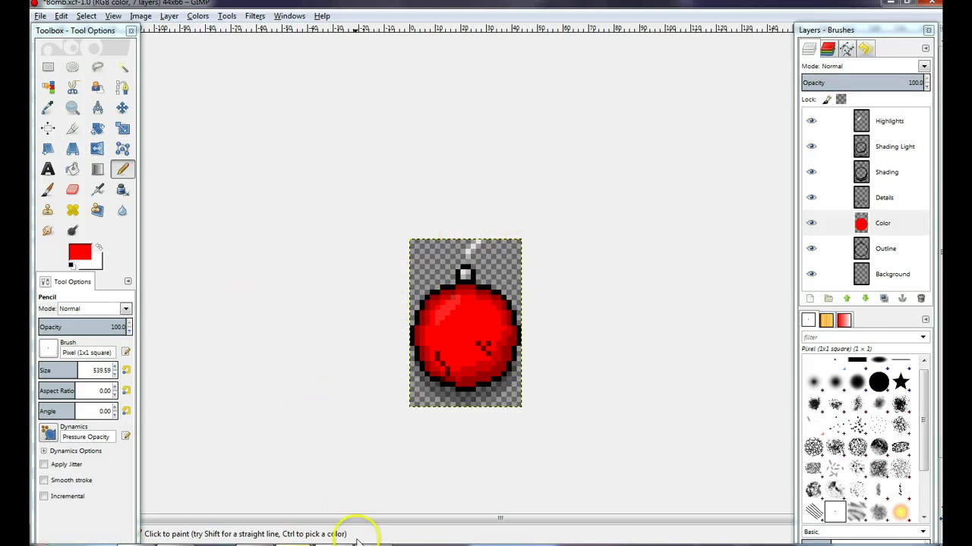